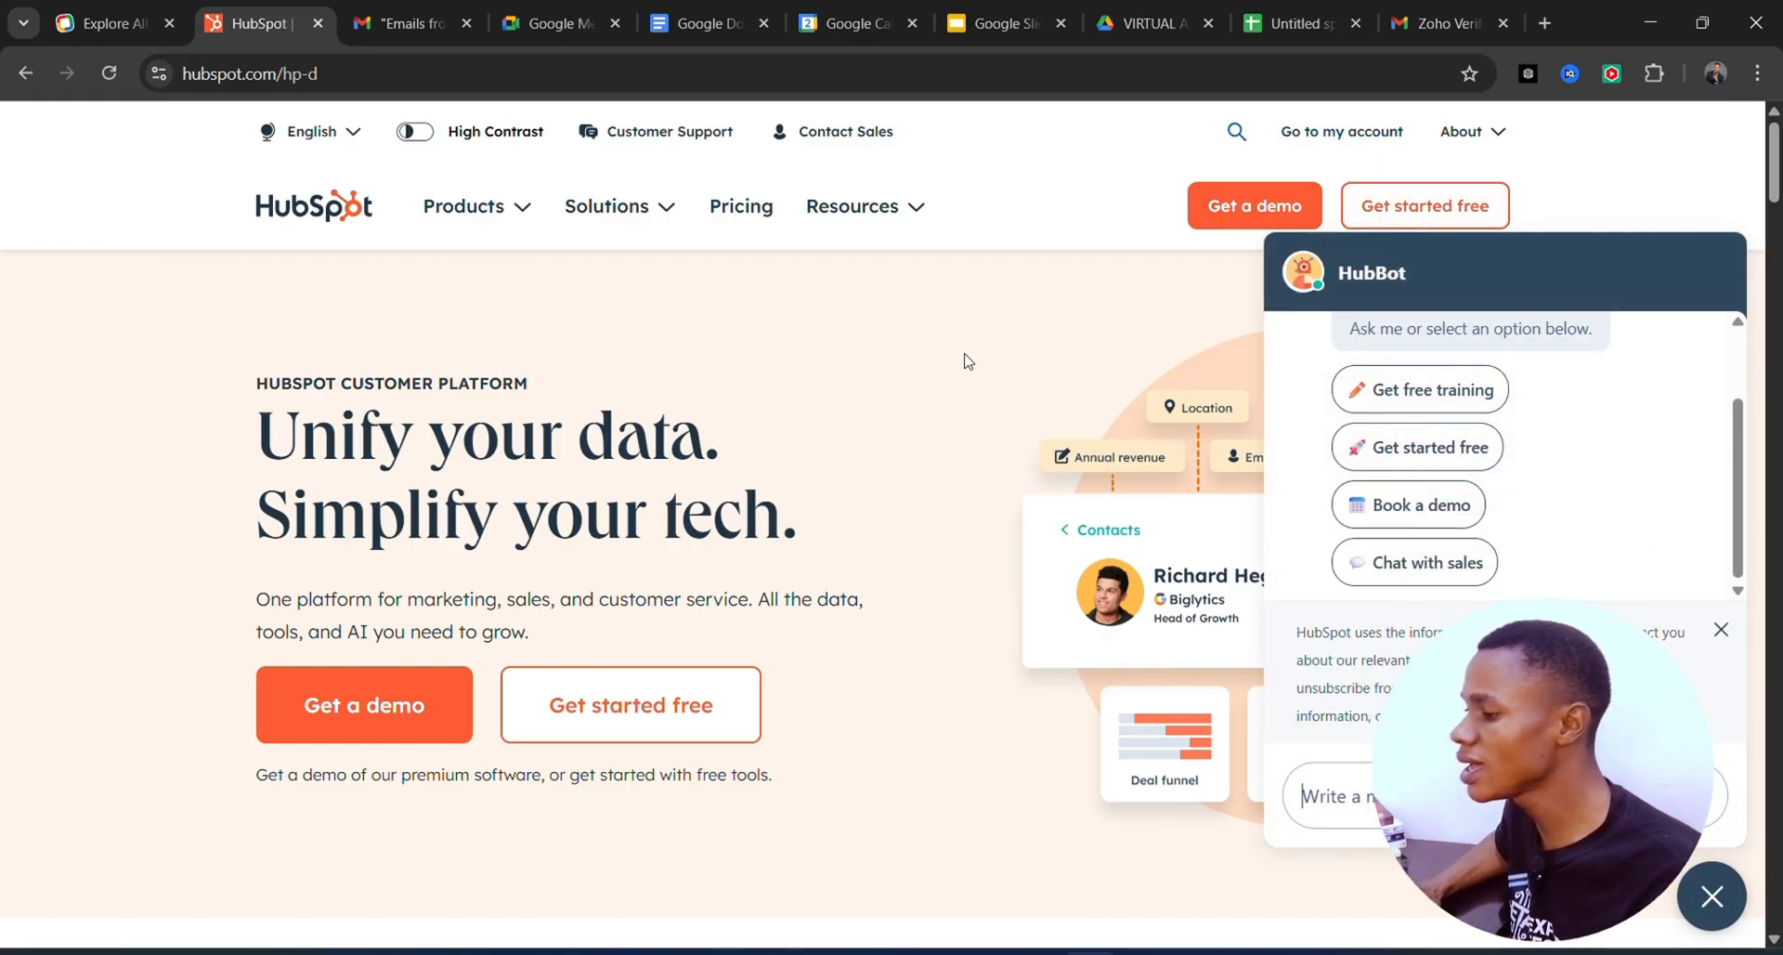
Go from the public website to the Accounts list and open the Fitness360 account workspace.
scroll(907, 539, "down", 3)
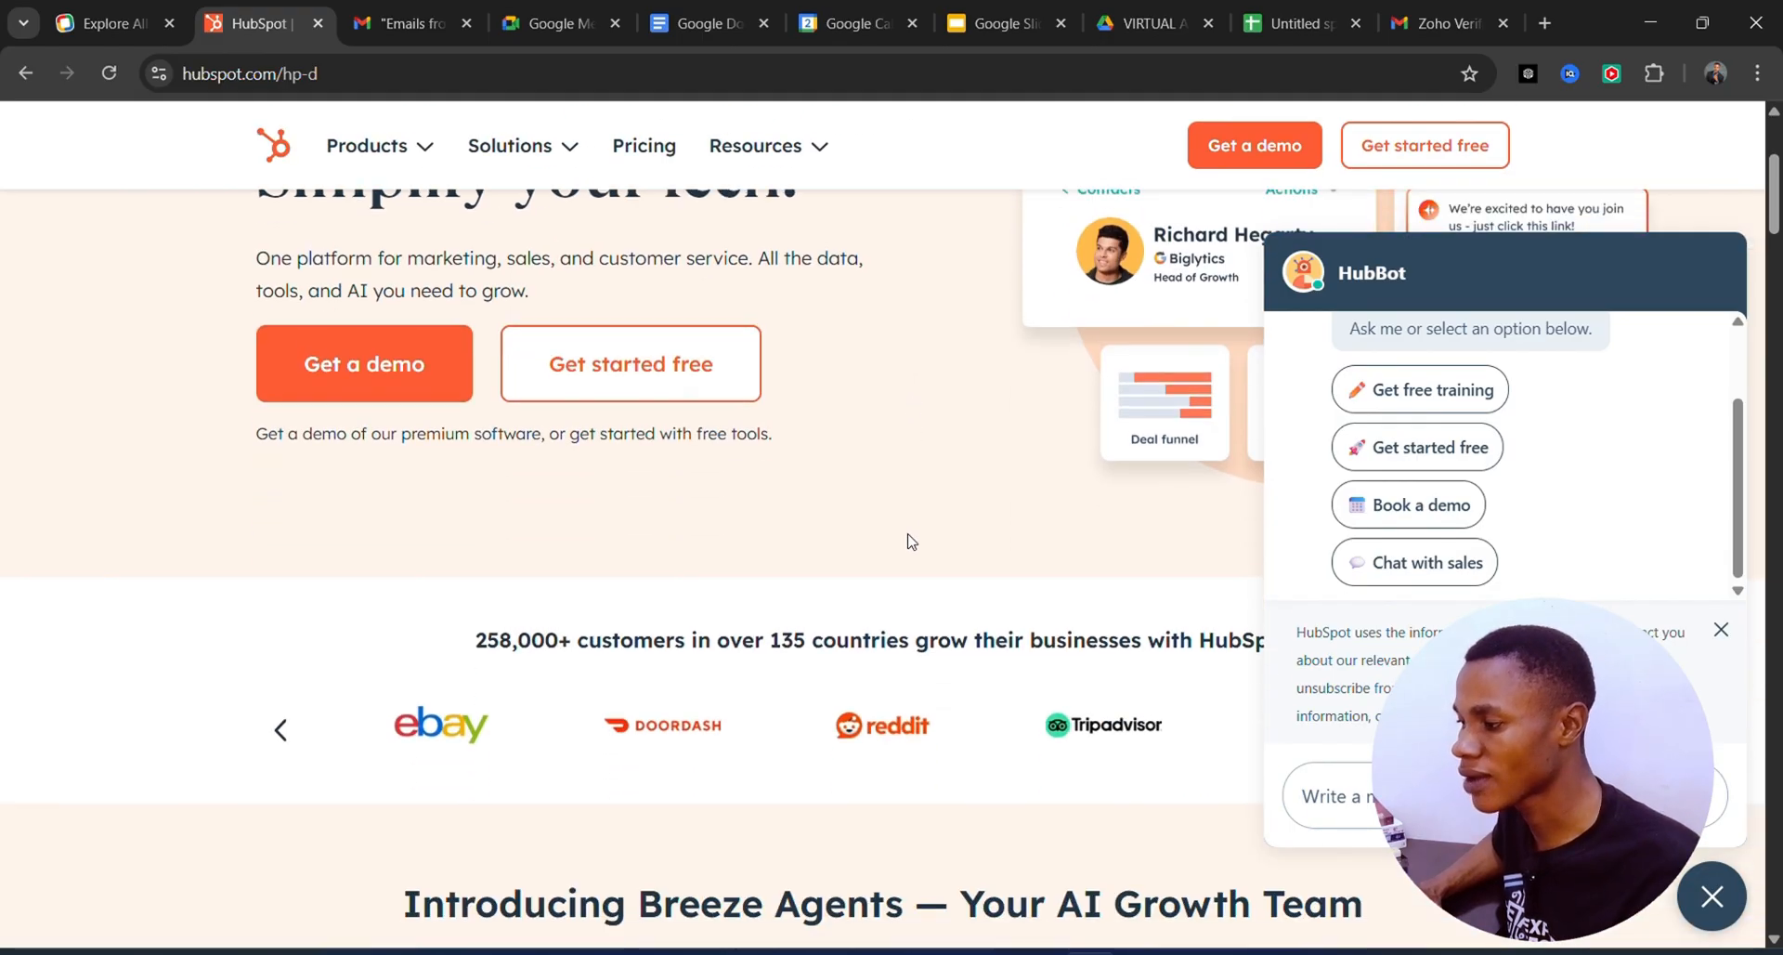
scroll(901, 542, "up", 3)
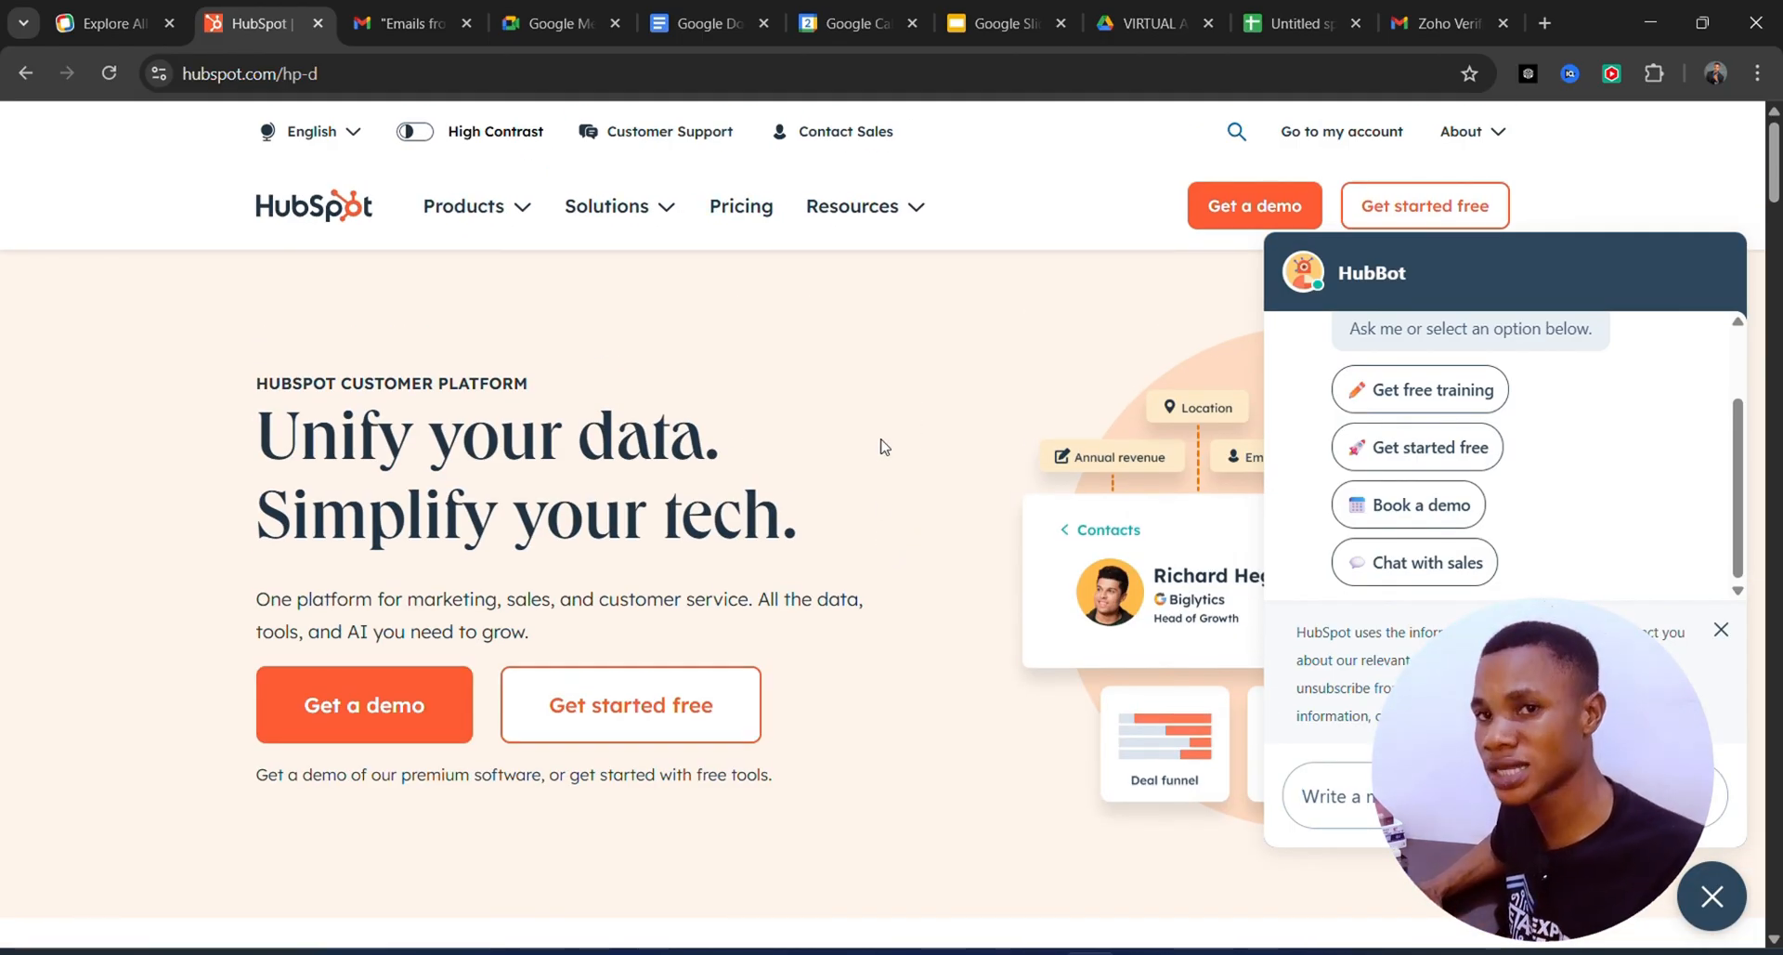
left_click(1355, 139)
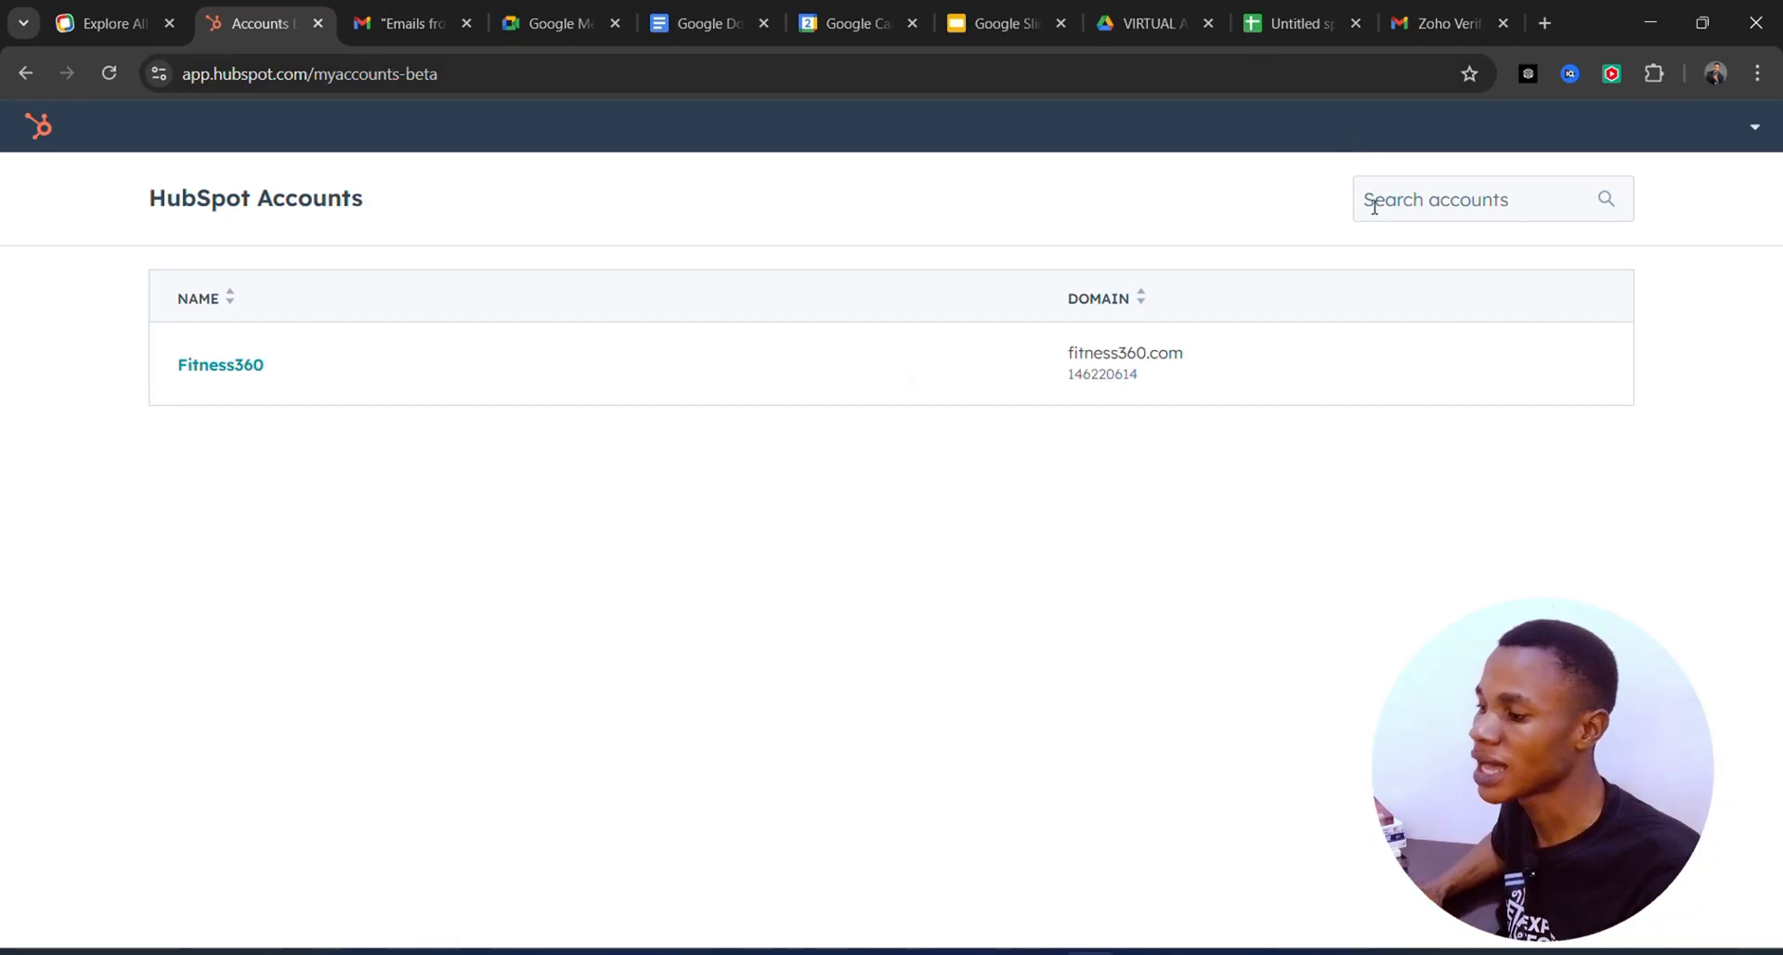
left_click(696, 372)
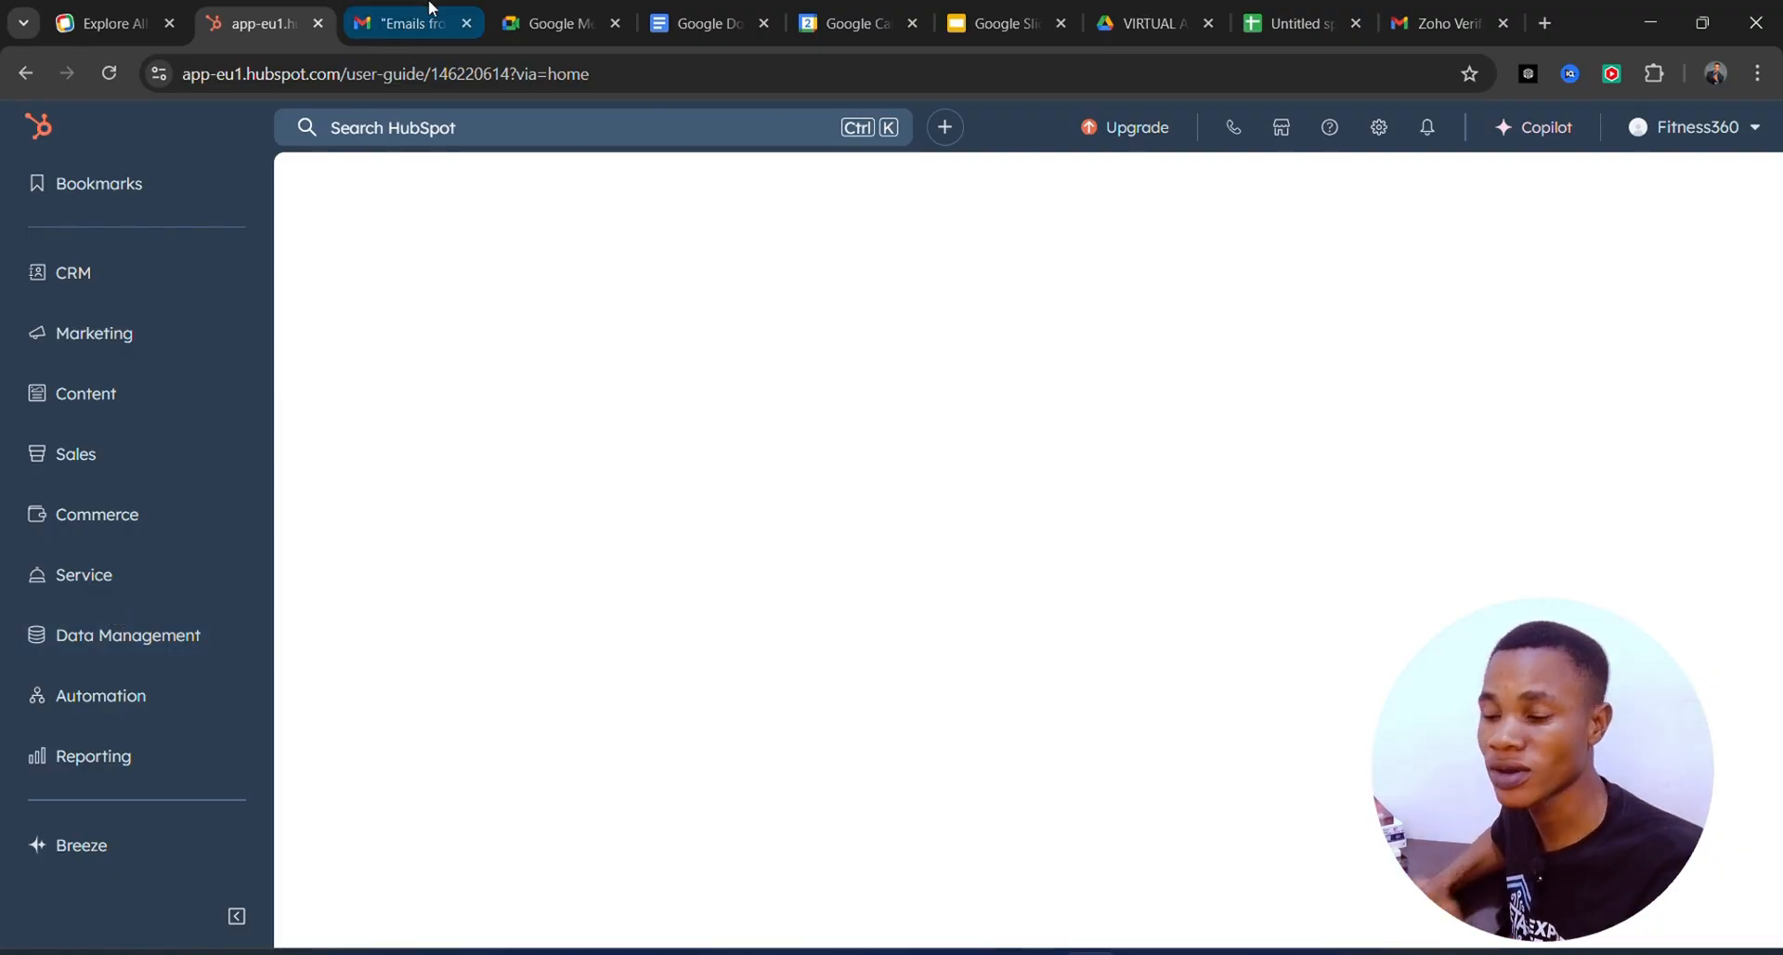
Open Contacts from the CRM menu to show the All contacts view with two sample records.
left_click(179, 274)
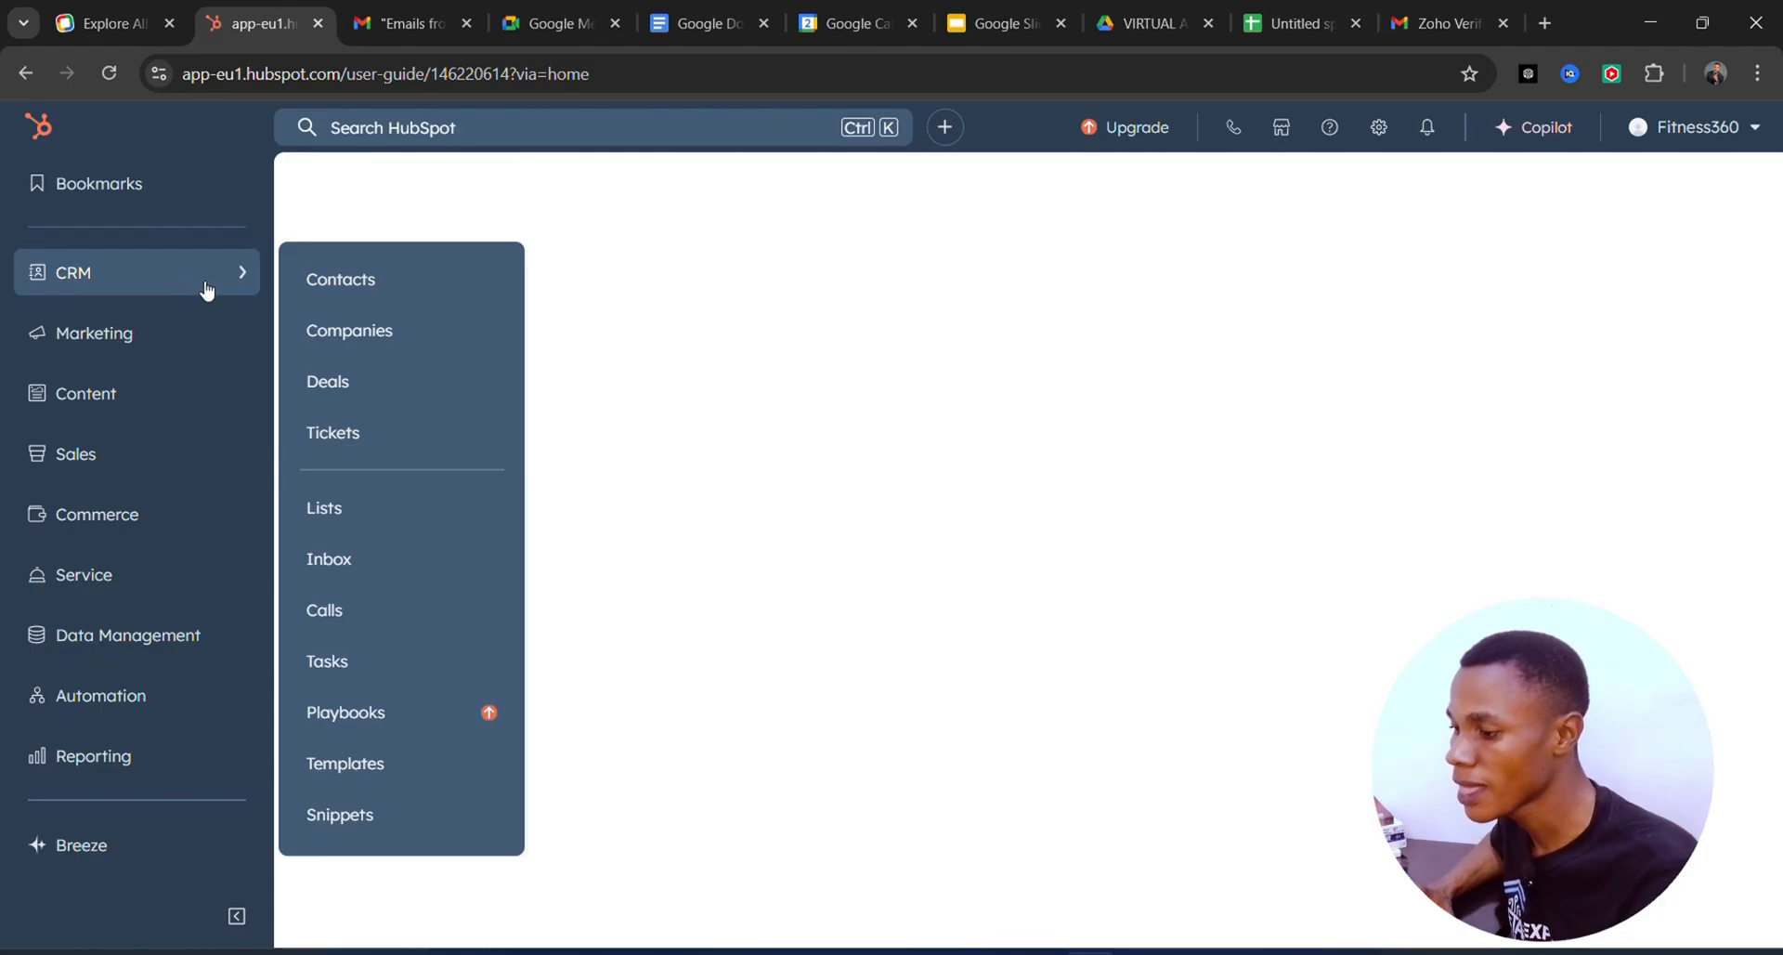
left_click(360, 284)
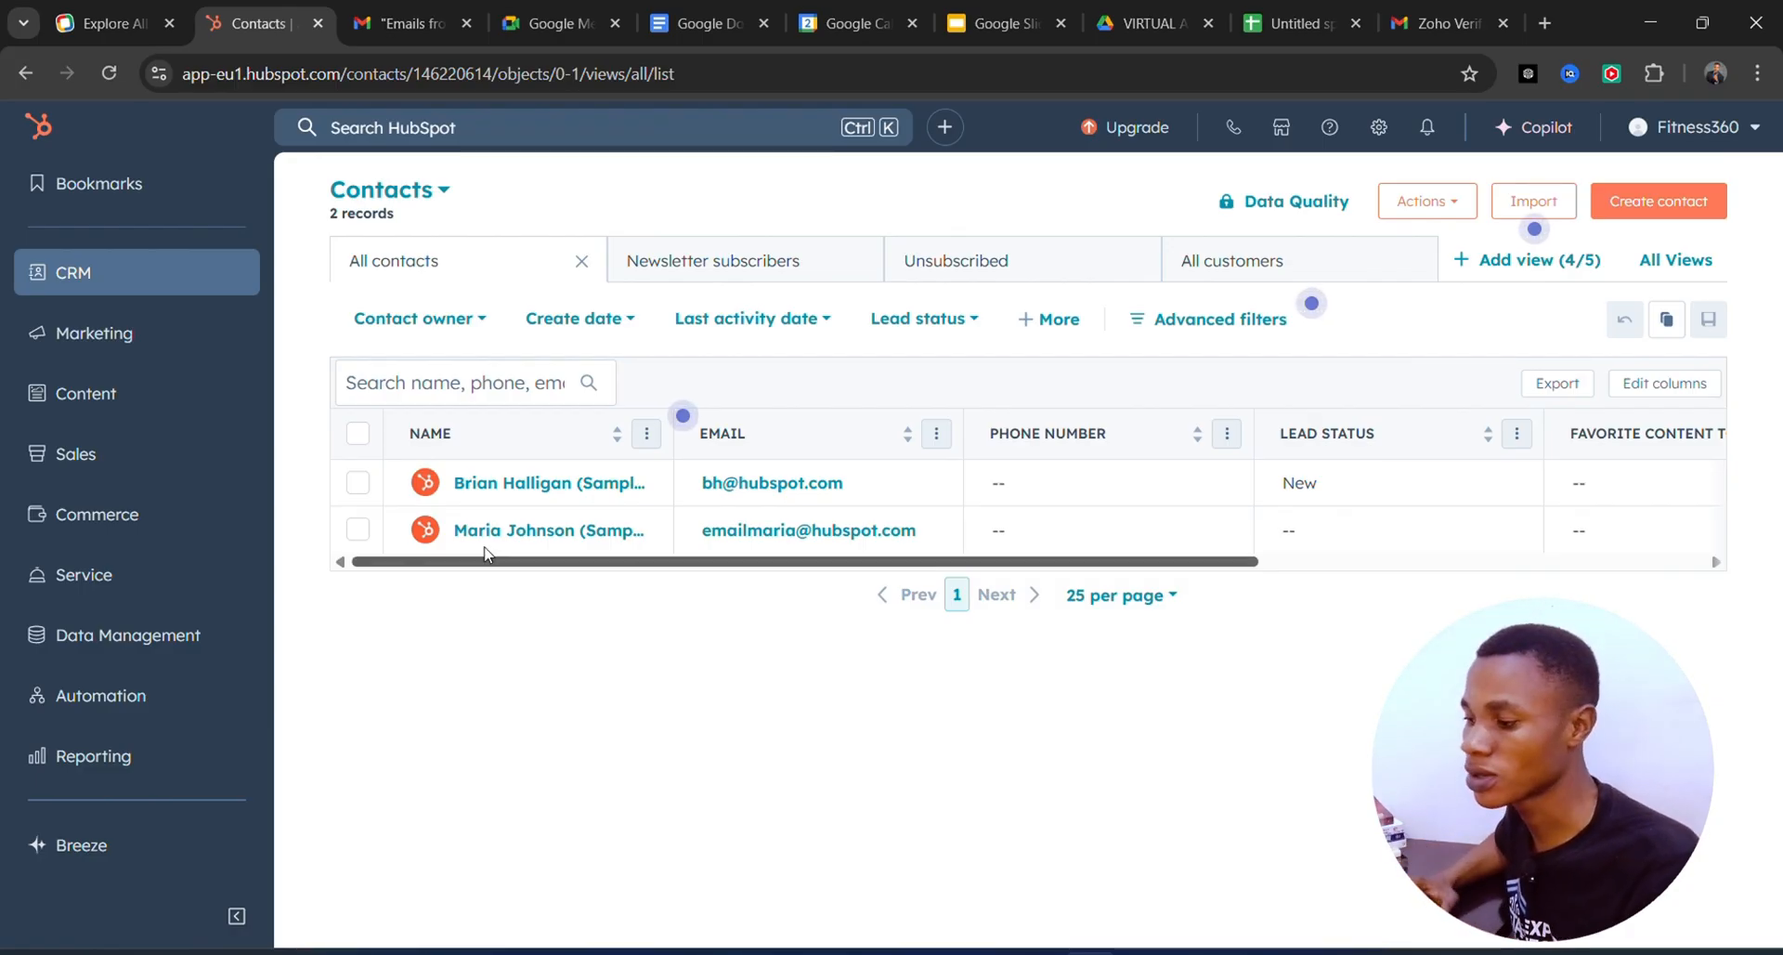
mouse_move(518, 520)
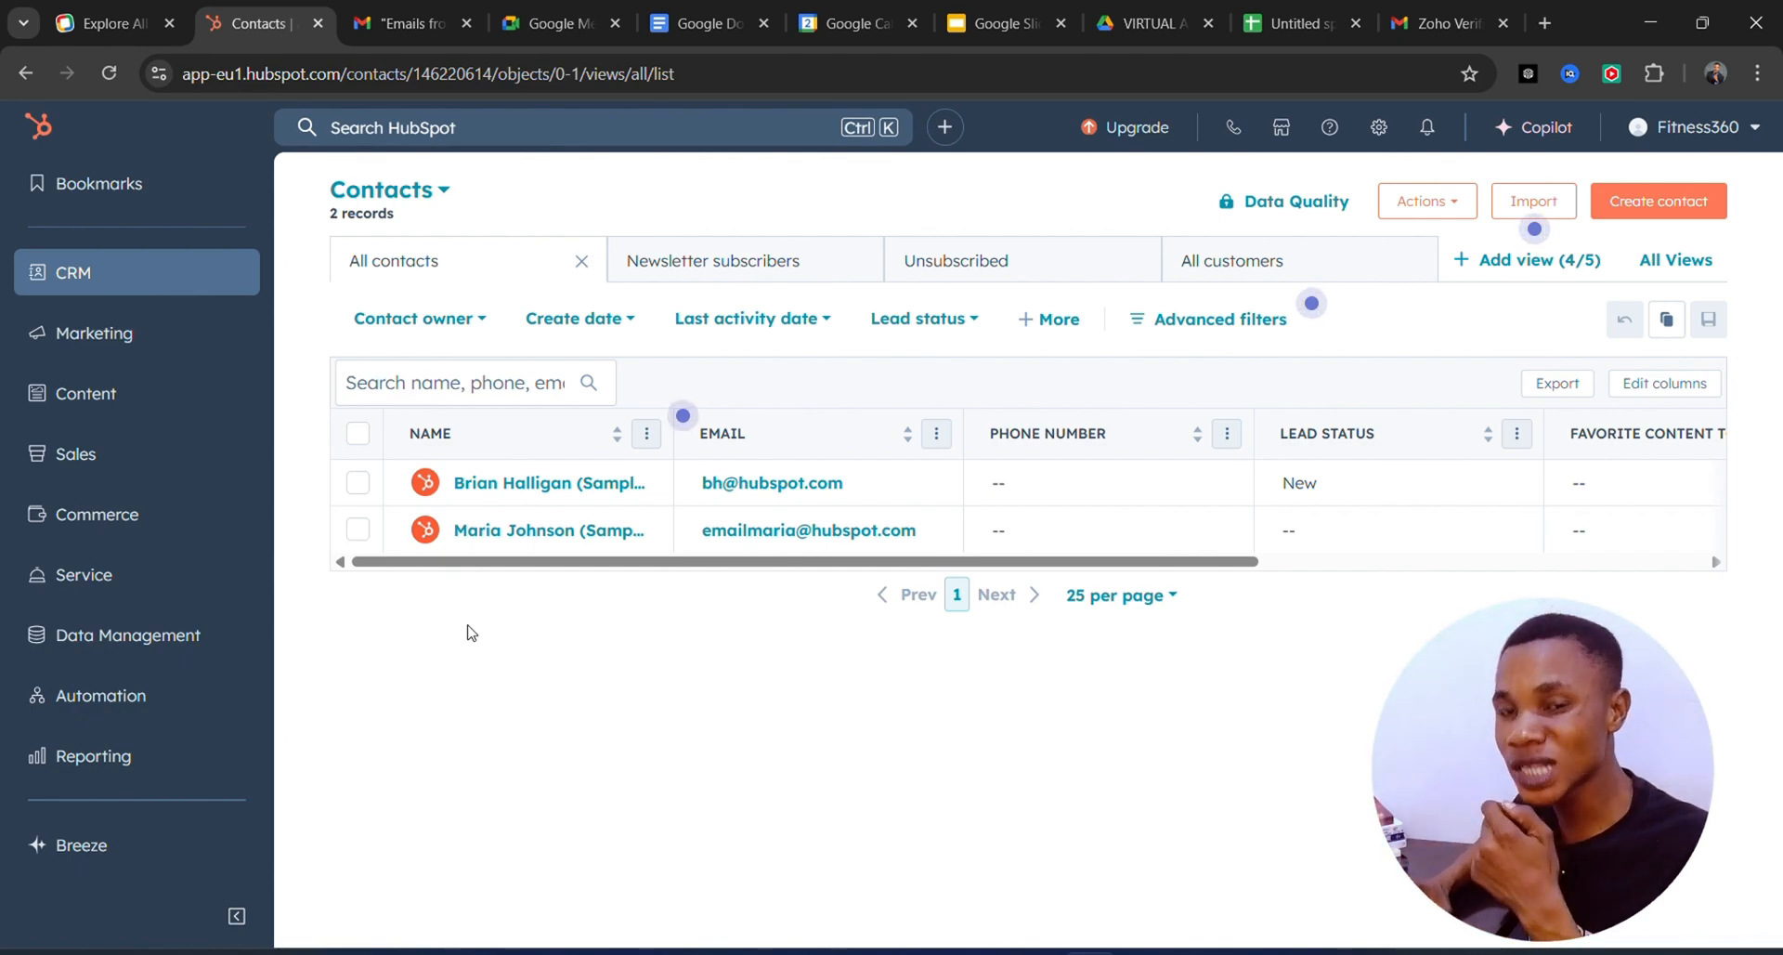
Start a new contact with 'I'll set up myself' and enter the contact's email.
left_click(1623, 210)
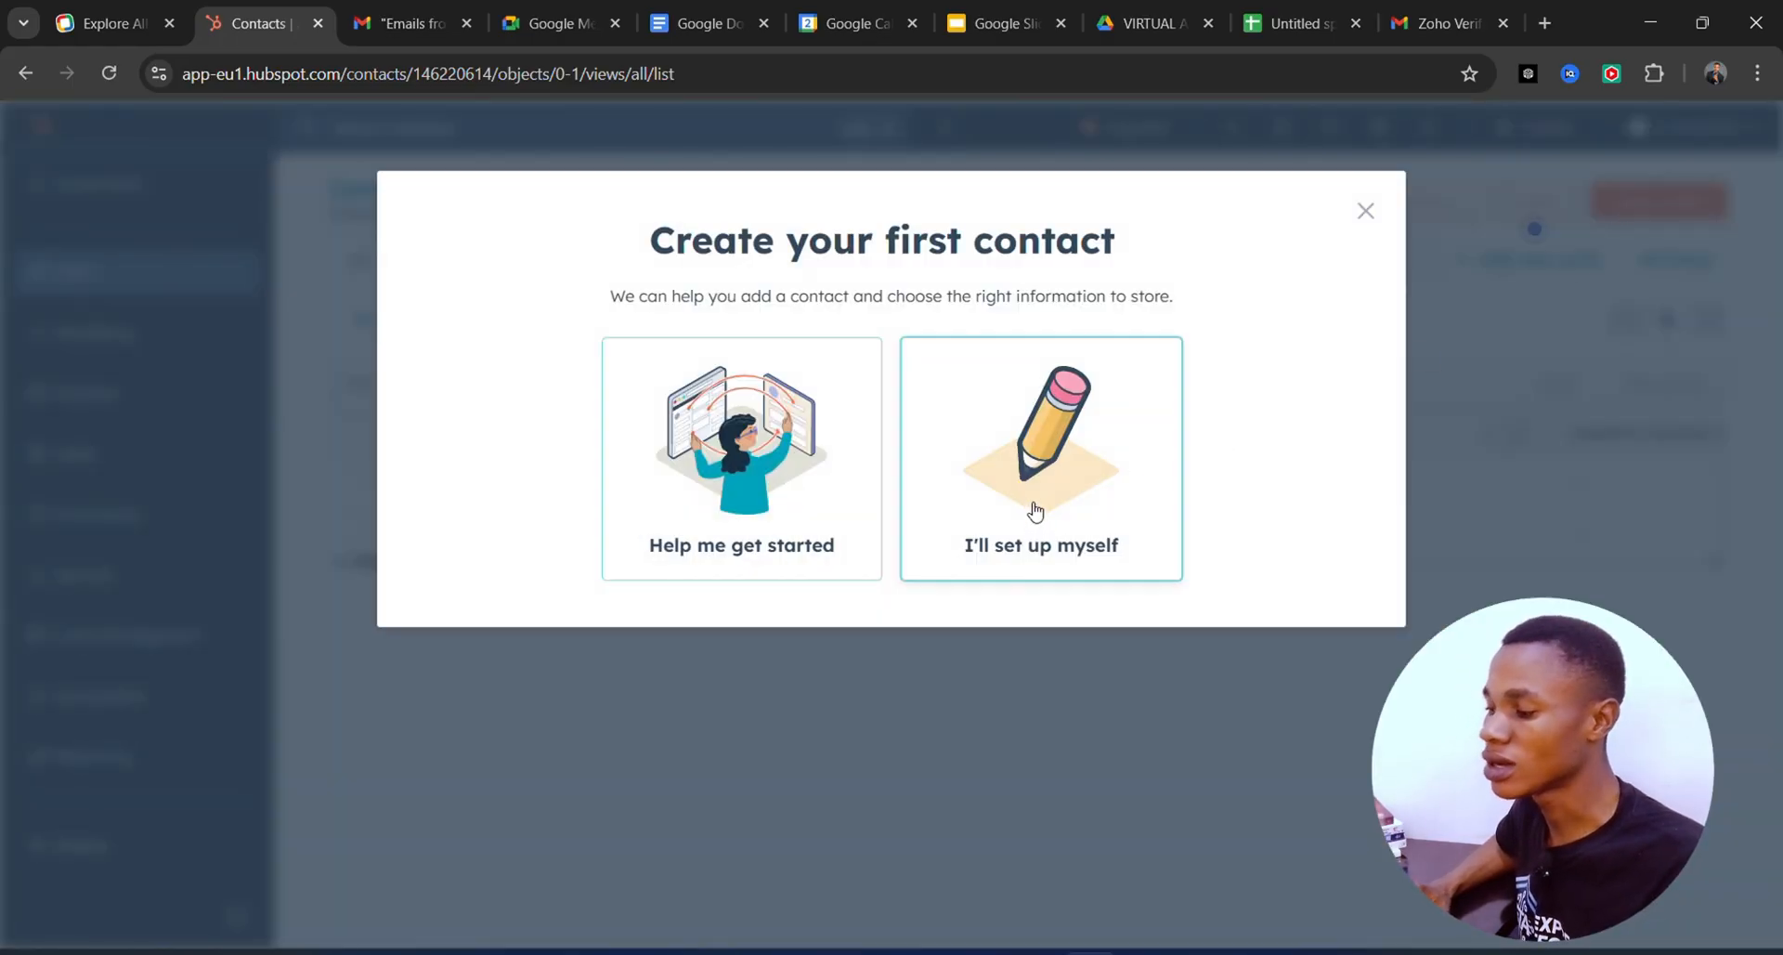
left_click(1036, 507)
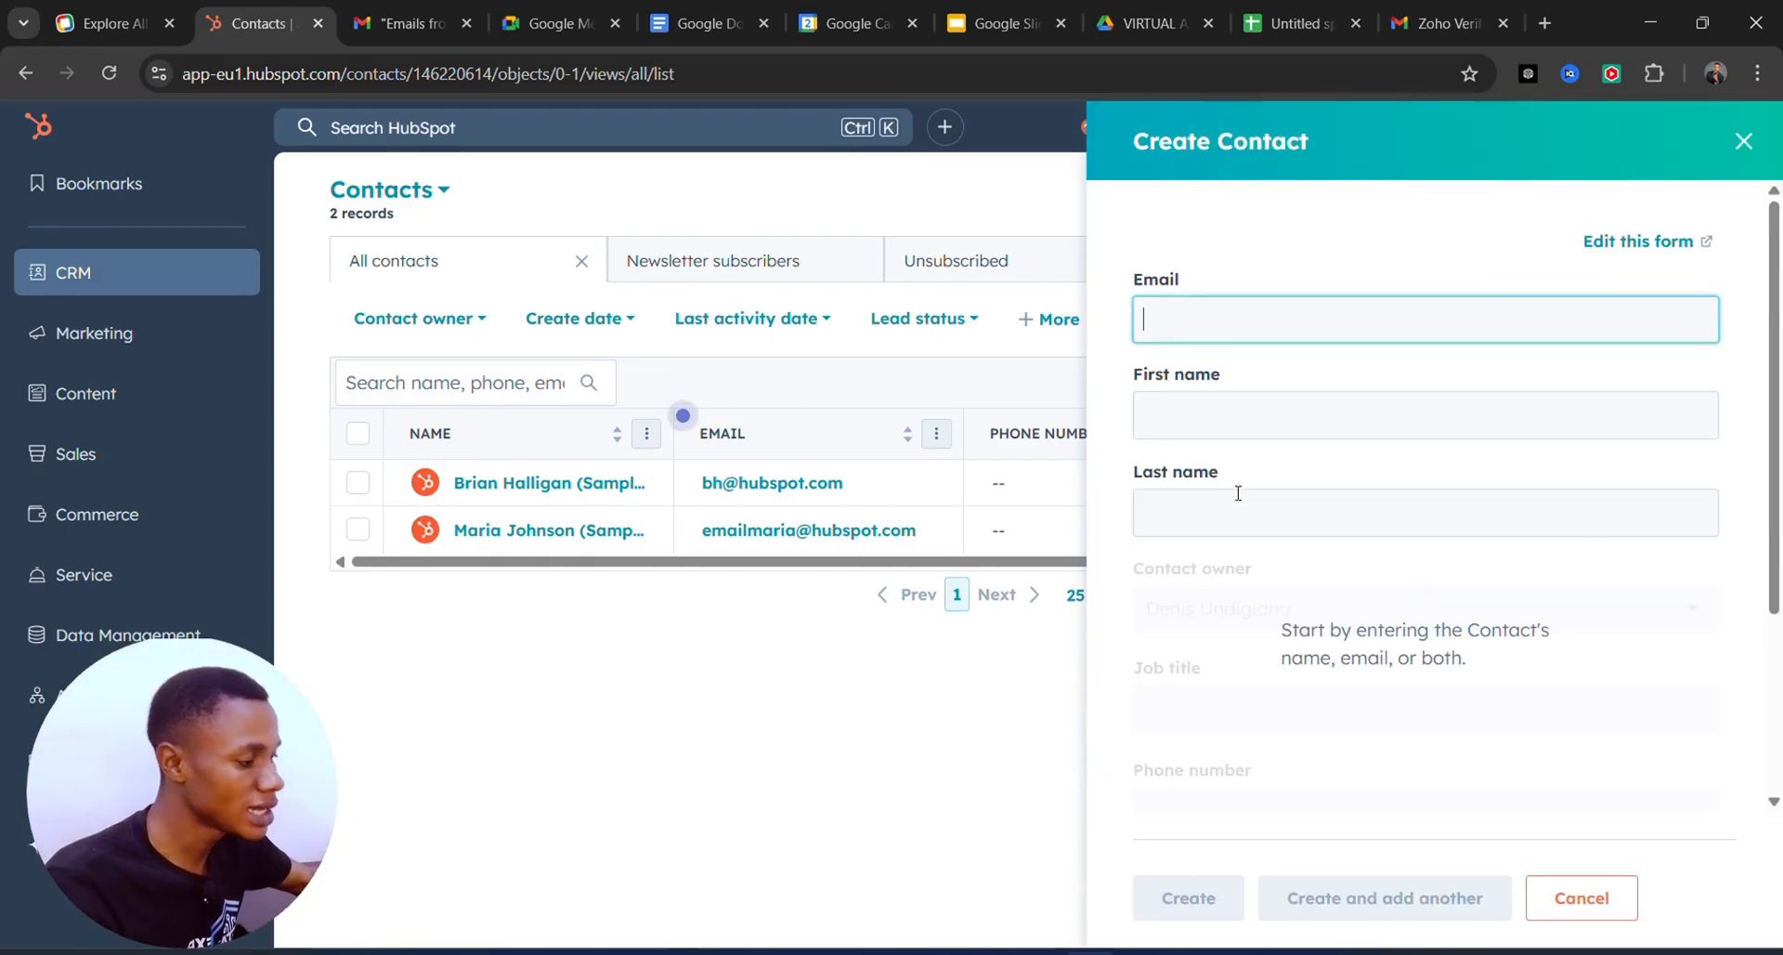
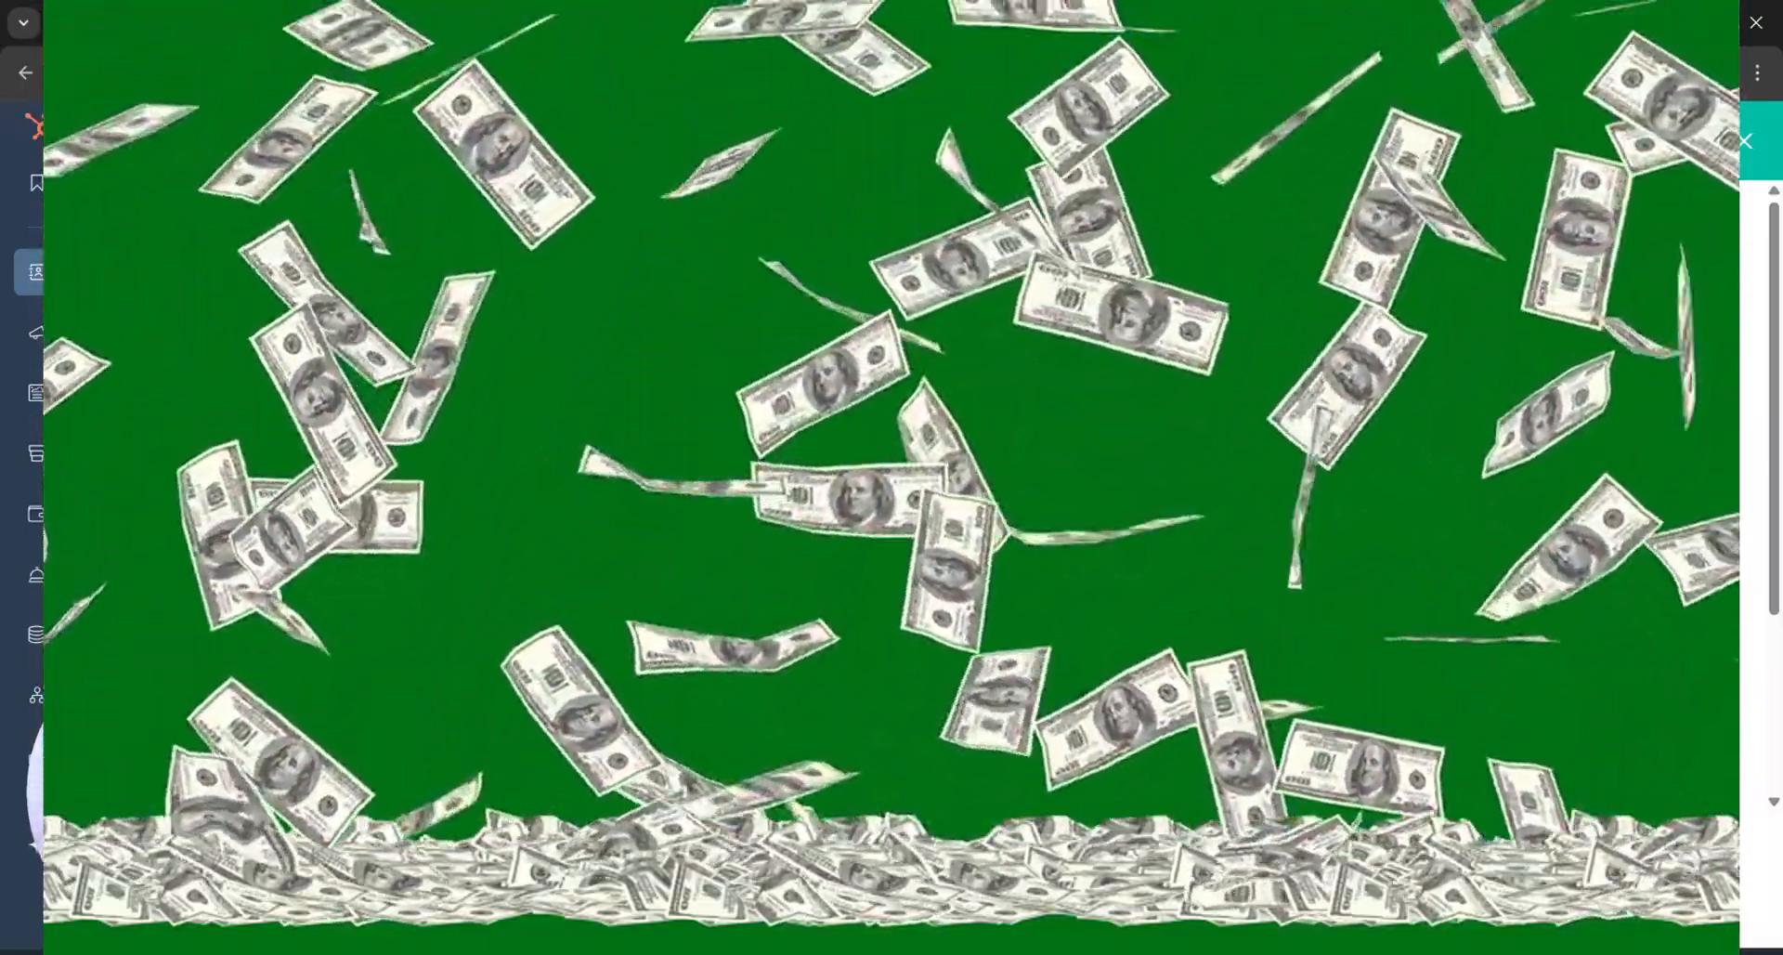
Check the contacts list, now showing the new teacher contact as a third record.
scroll(1504, 502, "down", 4)
scroll(1504, 502, "up", 2)
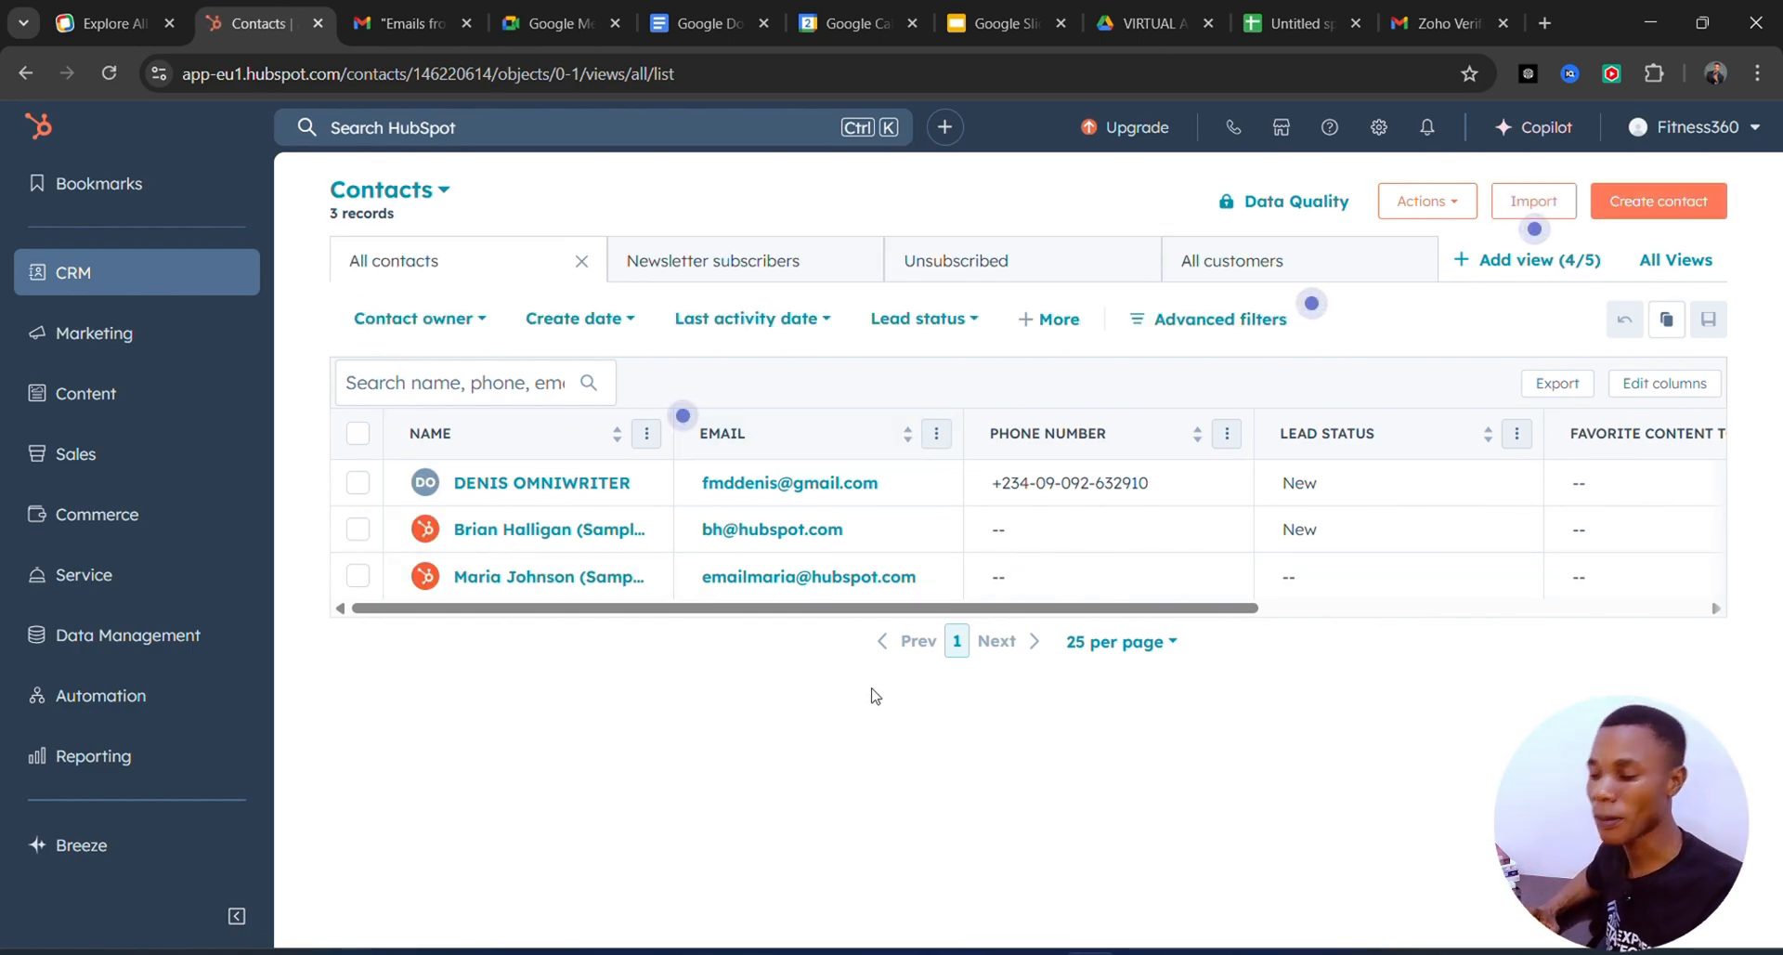
Open the new teacher contact's record from the Name column.
left_click(511, 487)
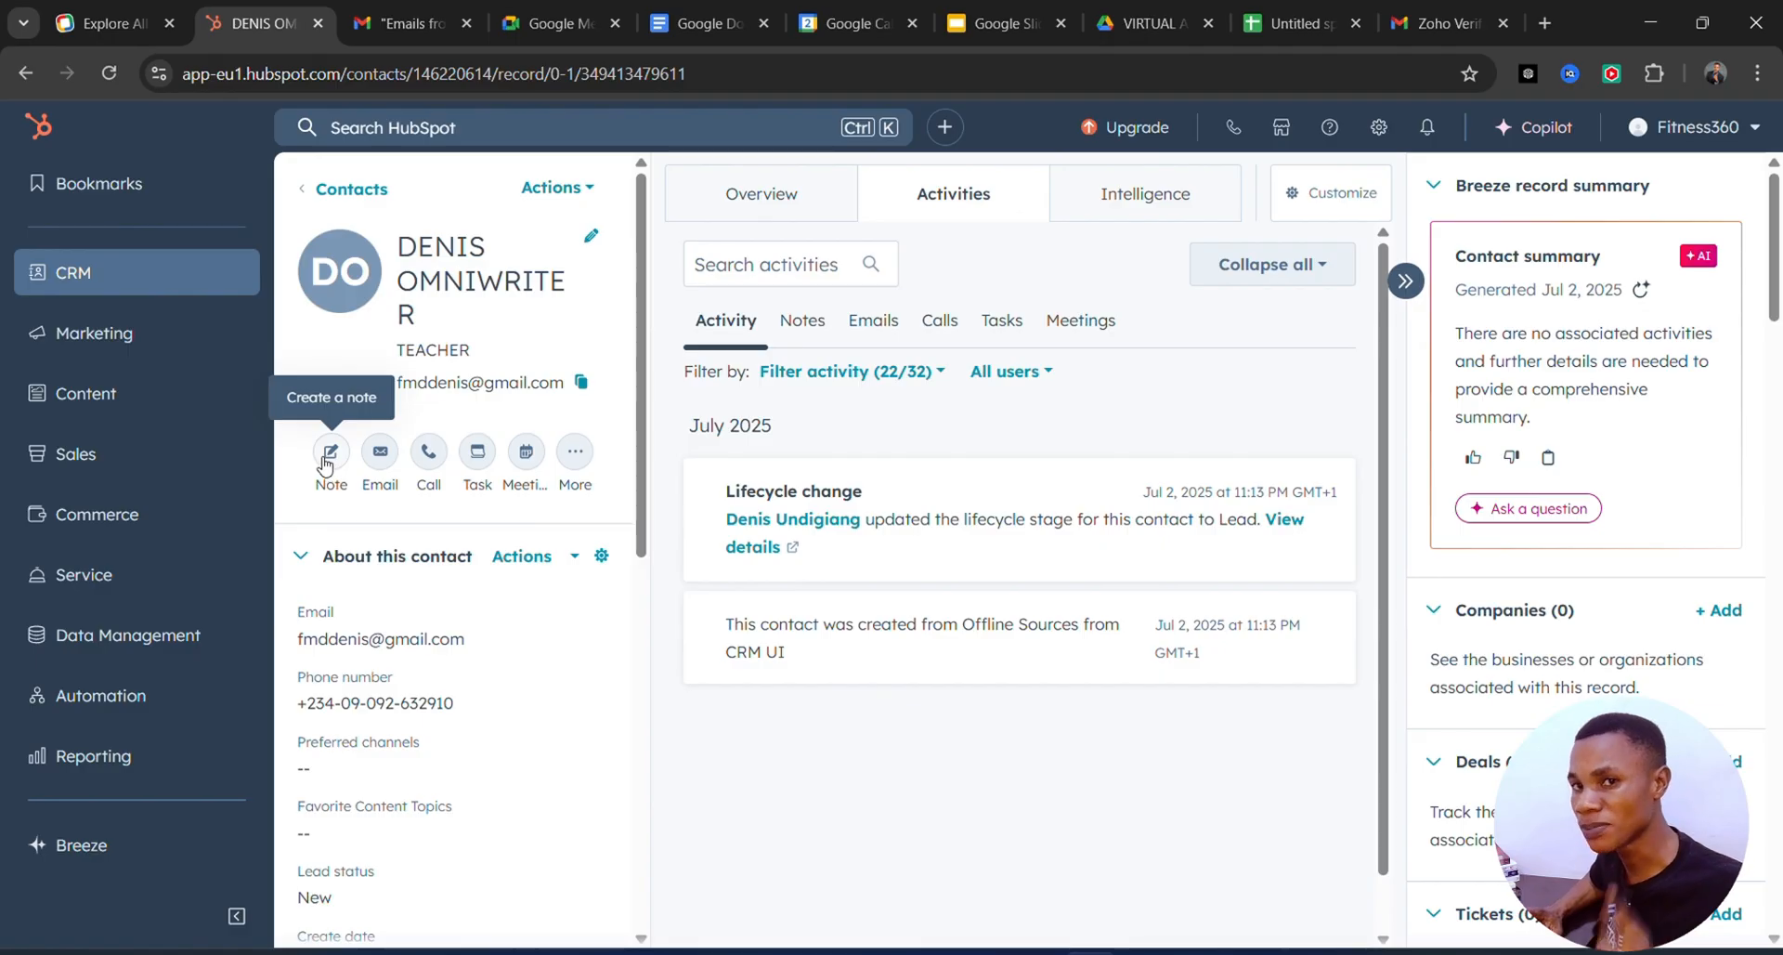
Log a note reading 'HE COMPLAINED ABOUT HIS SNEEKERS' on the teacher contact.
left_click(327, 457)
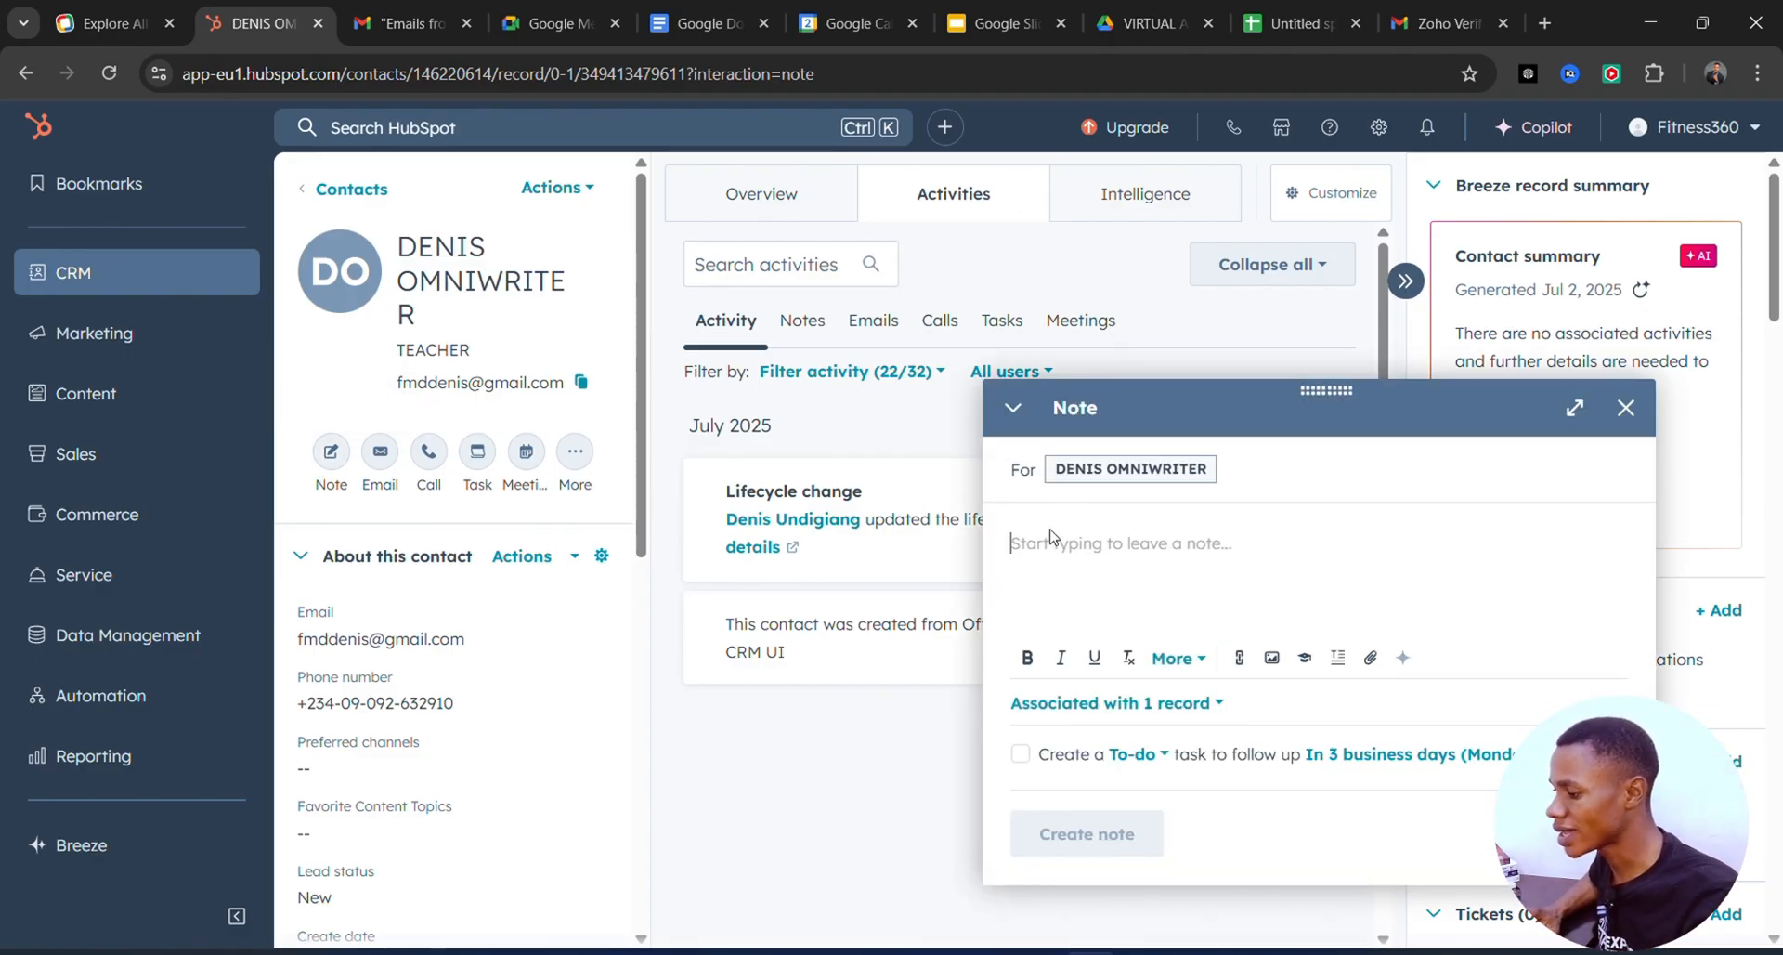
type("H")
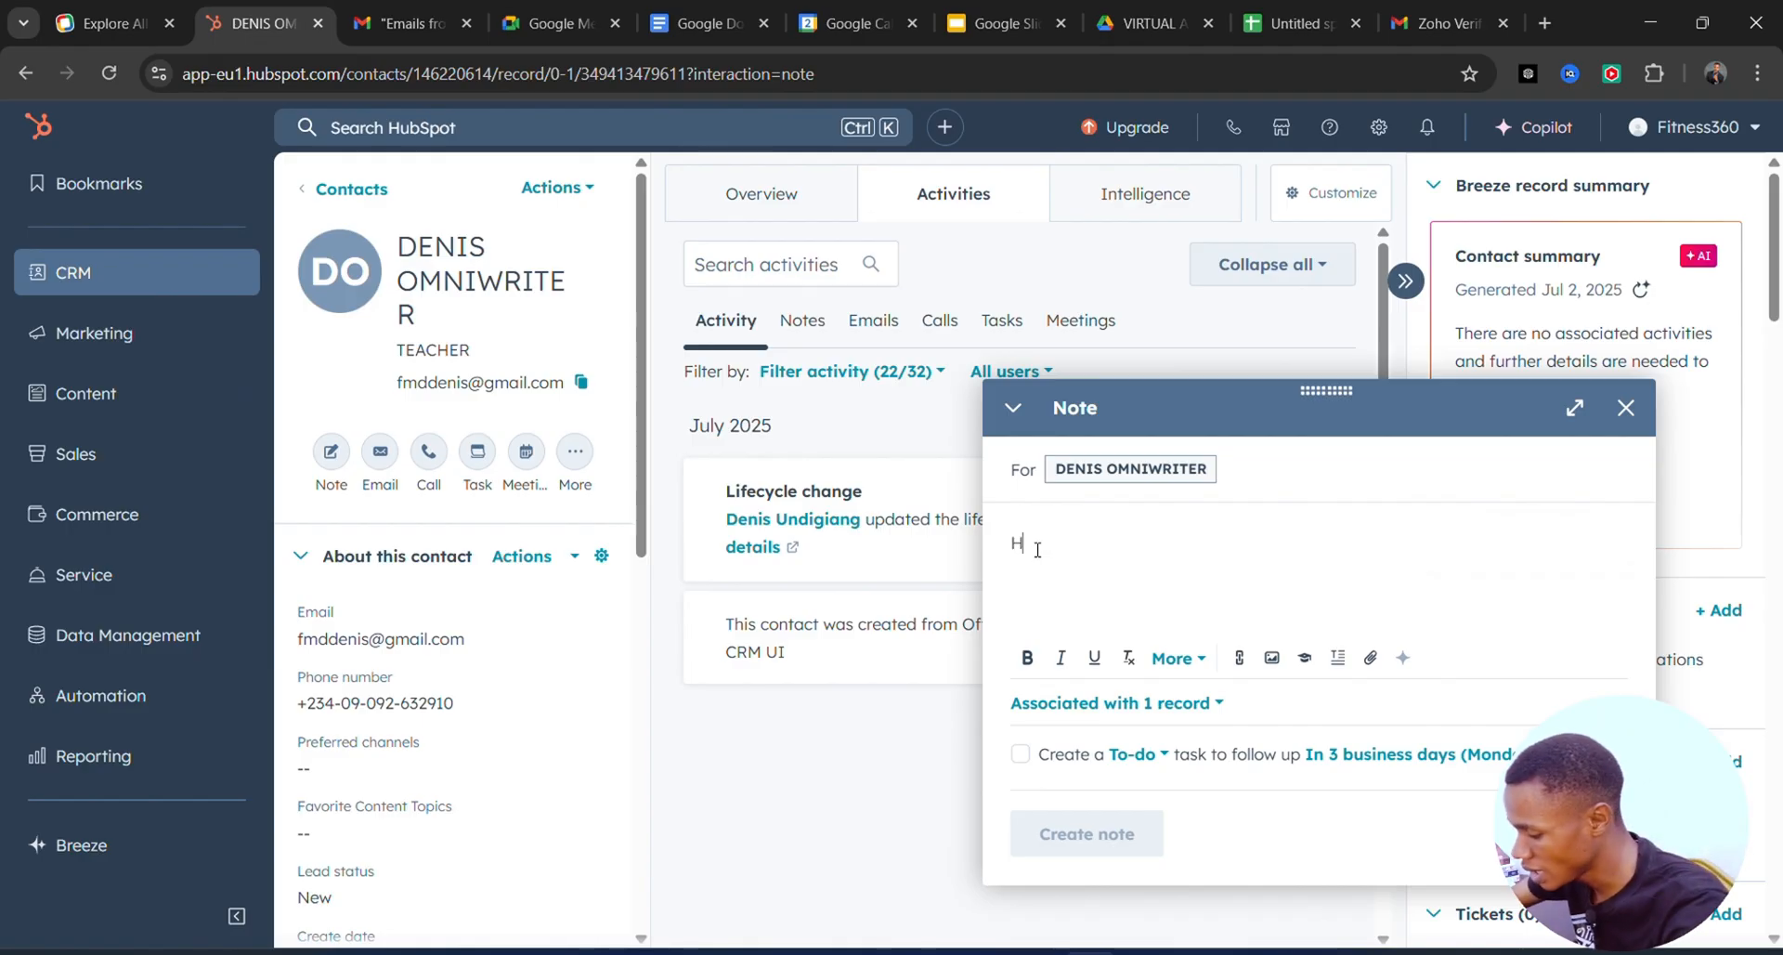
type("ECOMA")
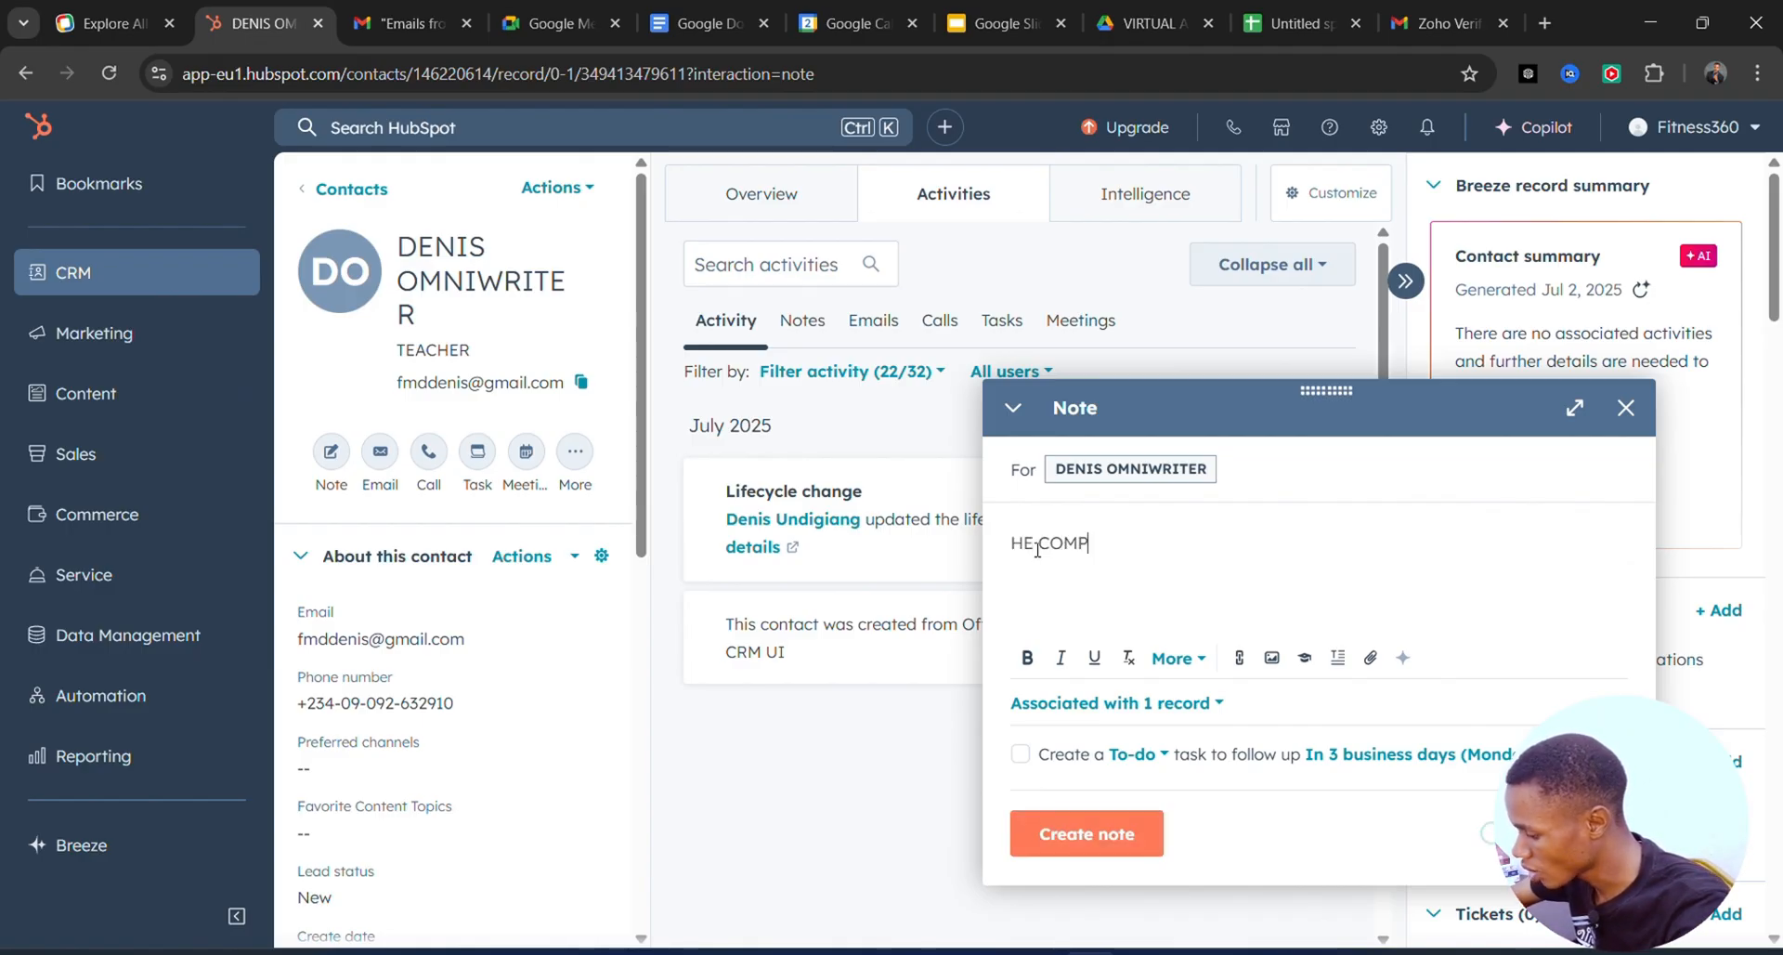
type("LAINED ABOUT")
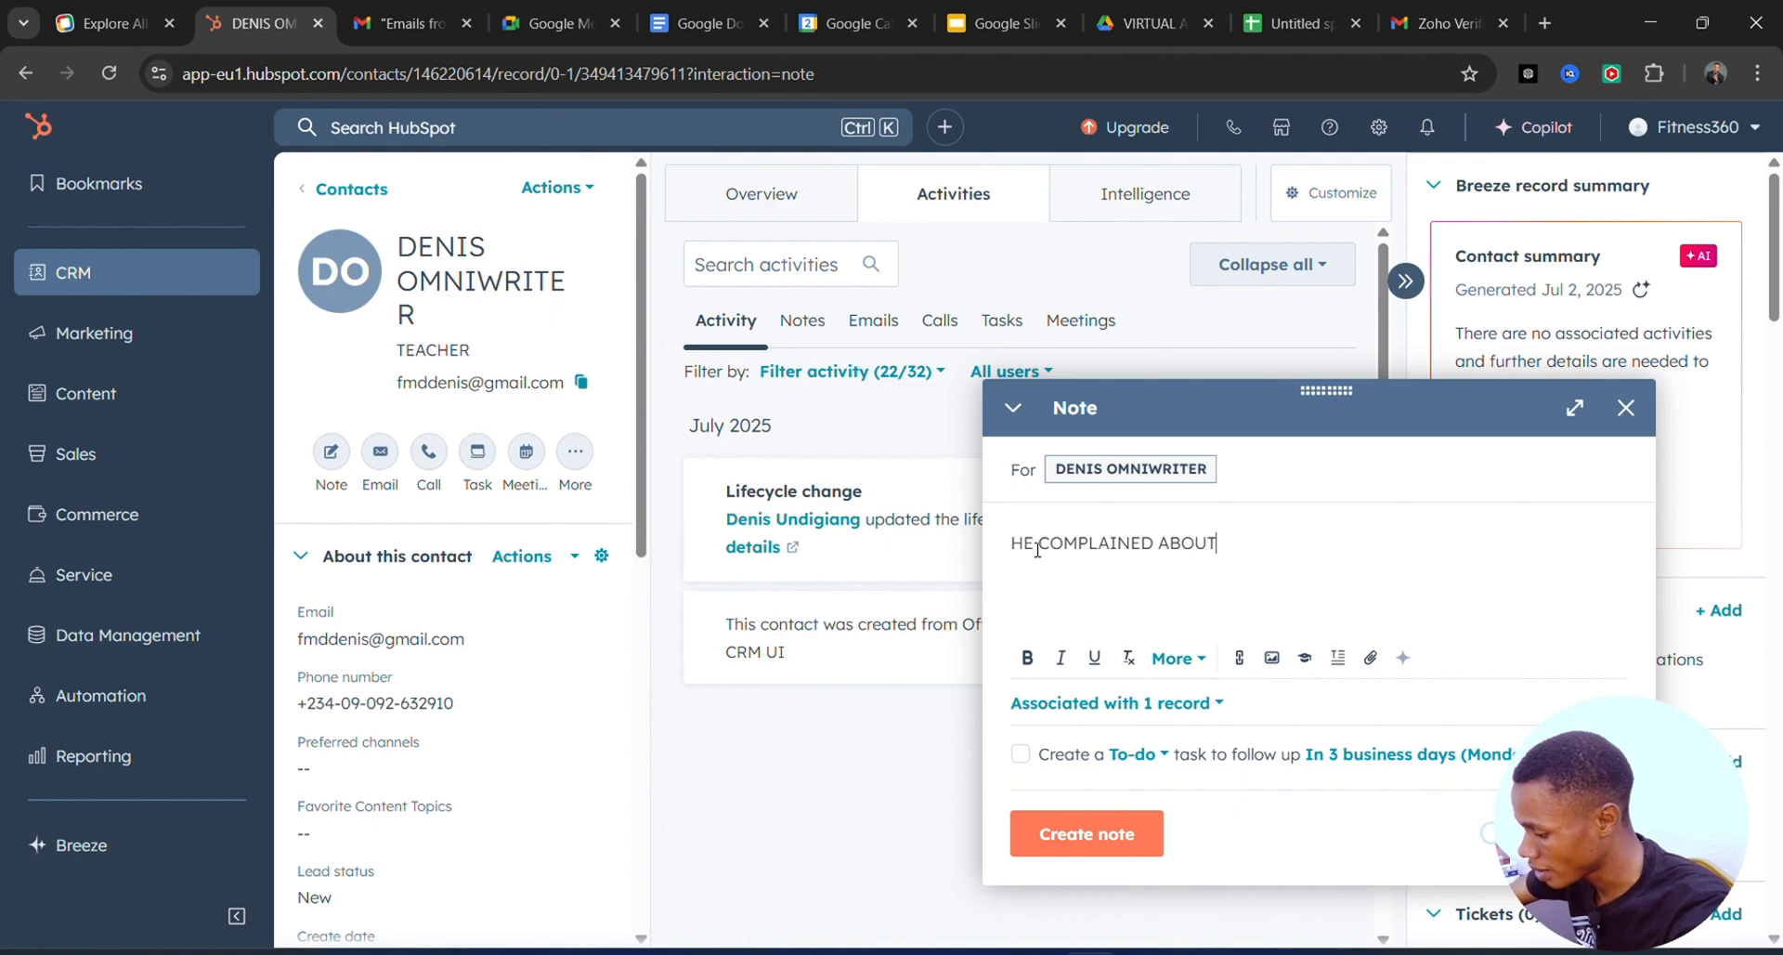
type(" HIS SNEEK")
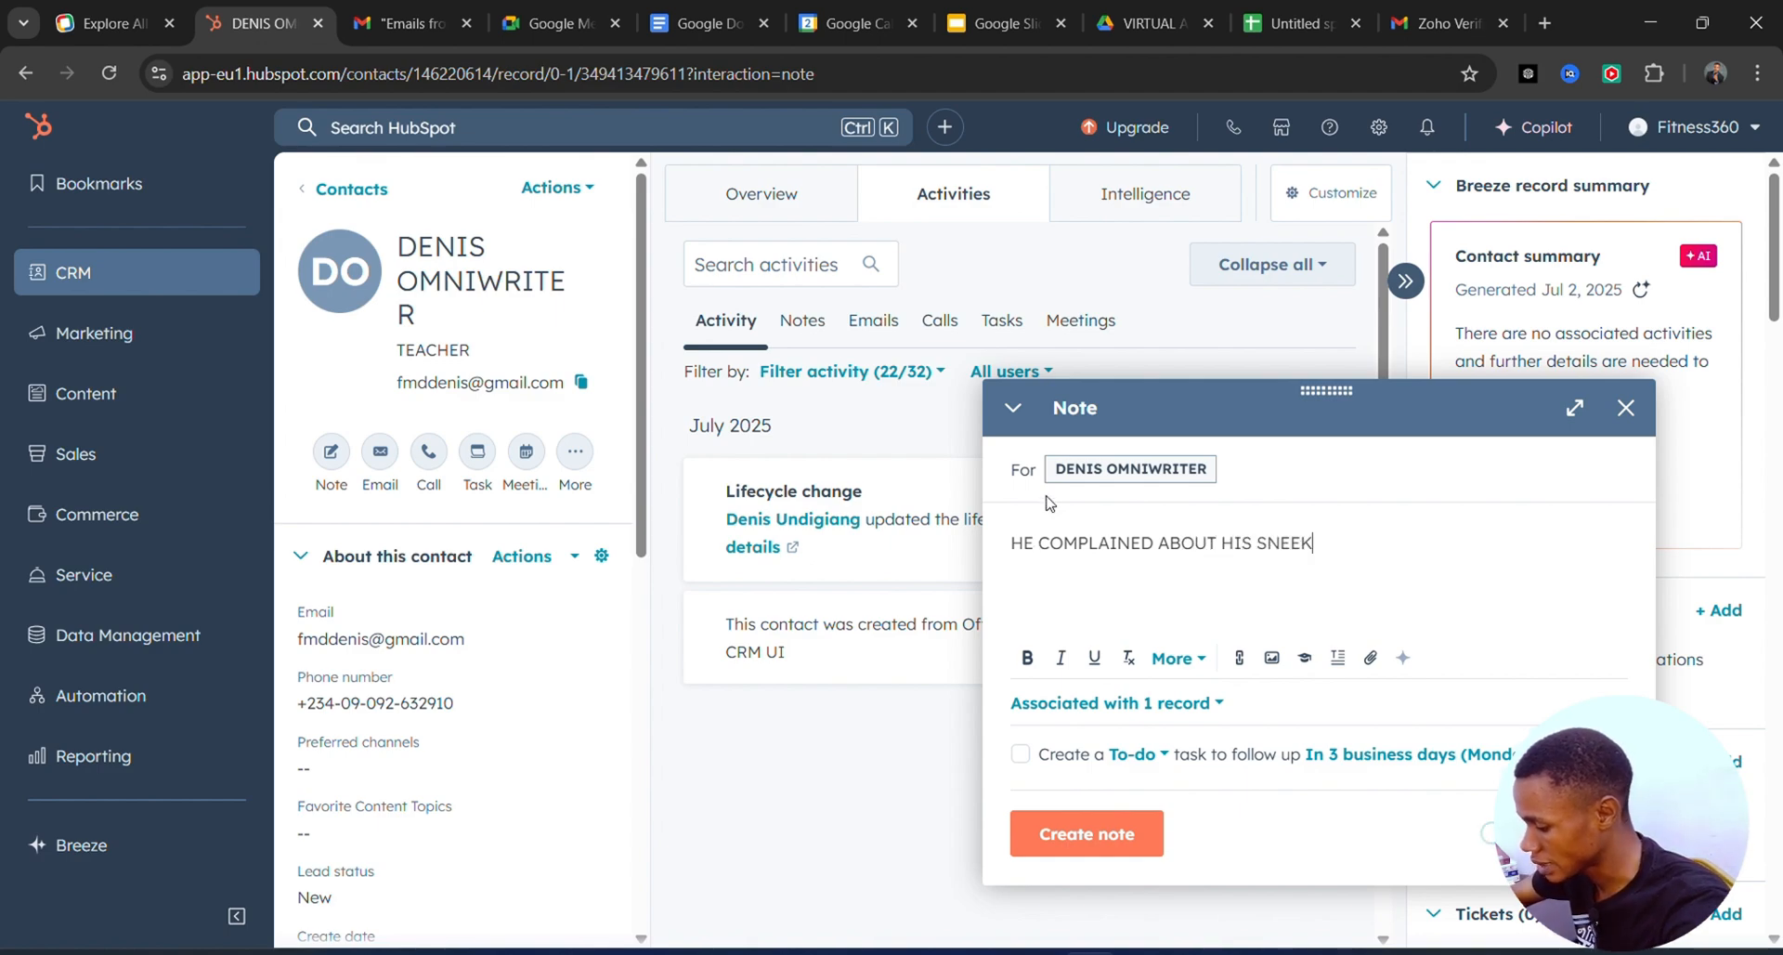
type("ERS")
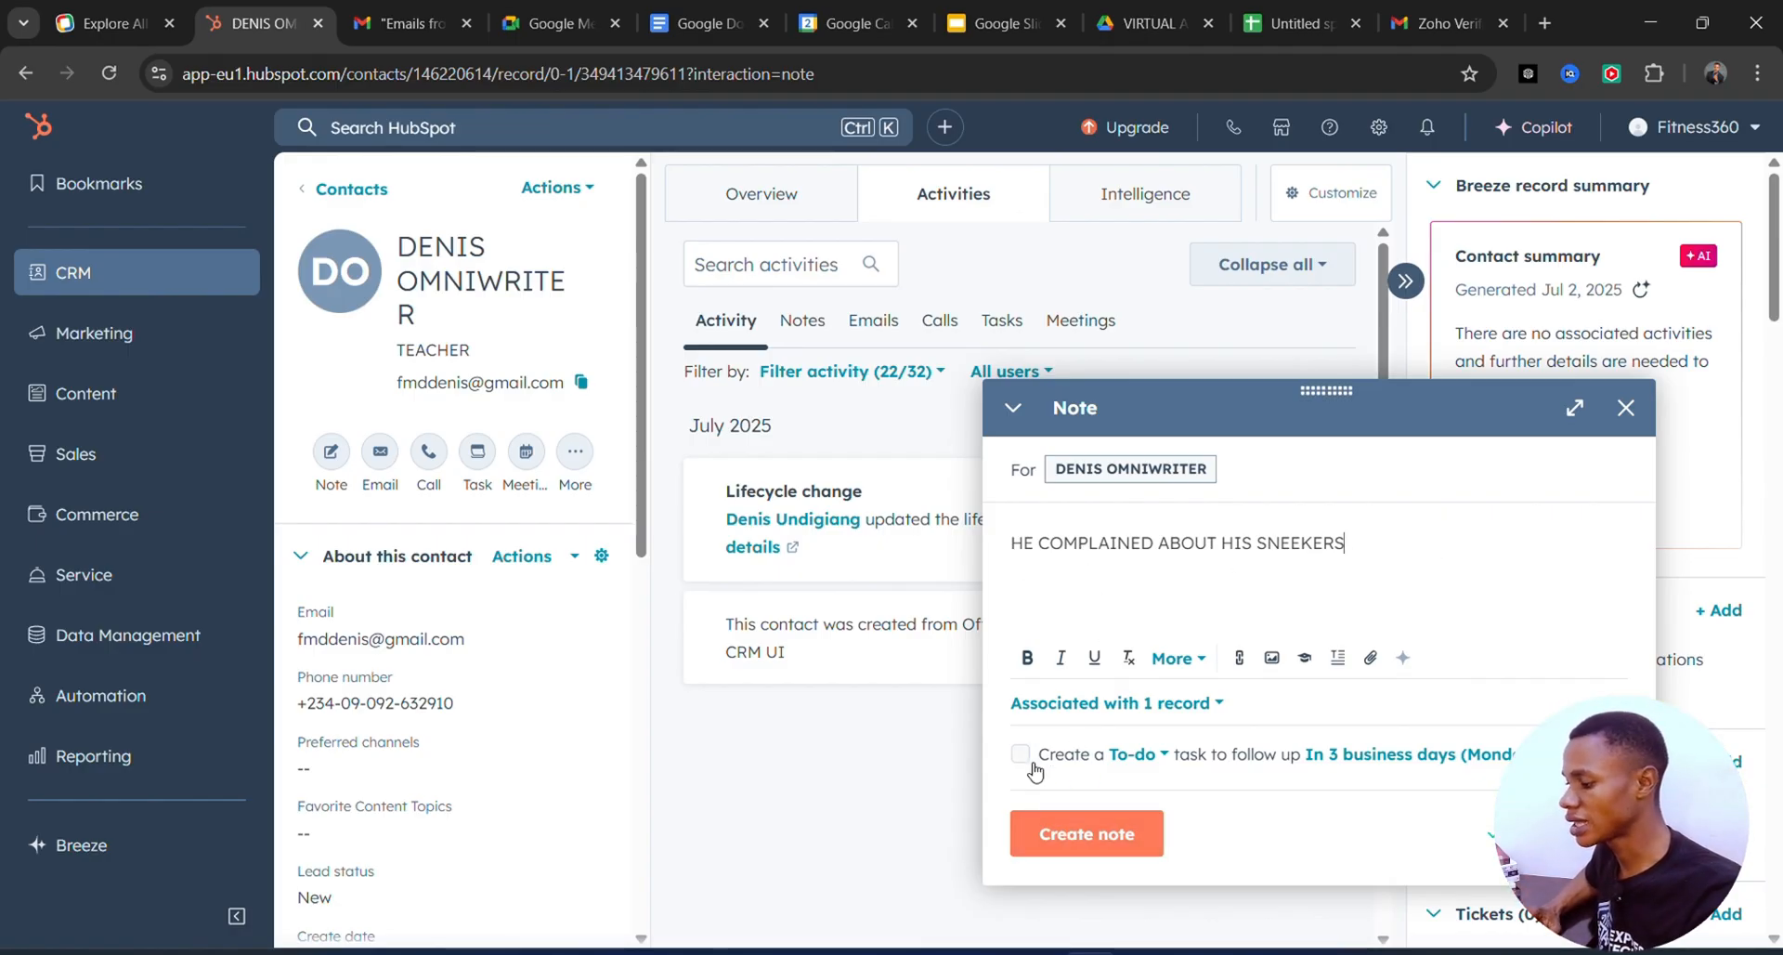
left_click(1067, 847)
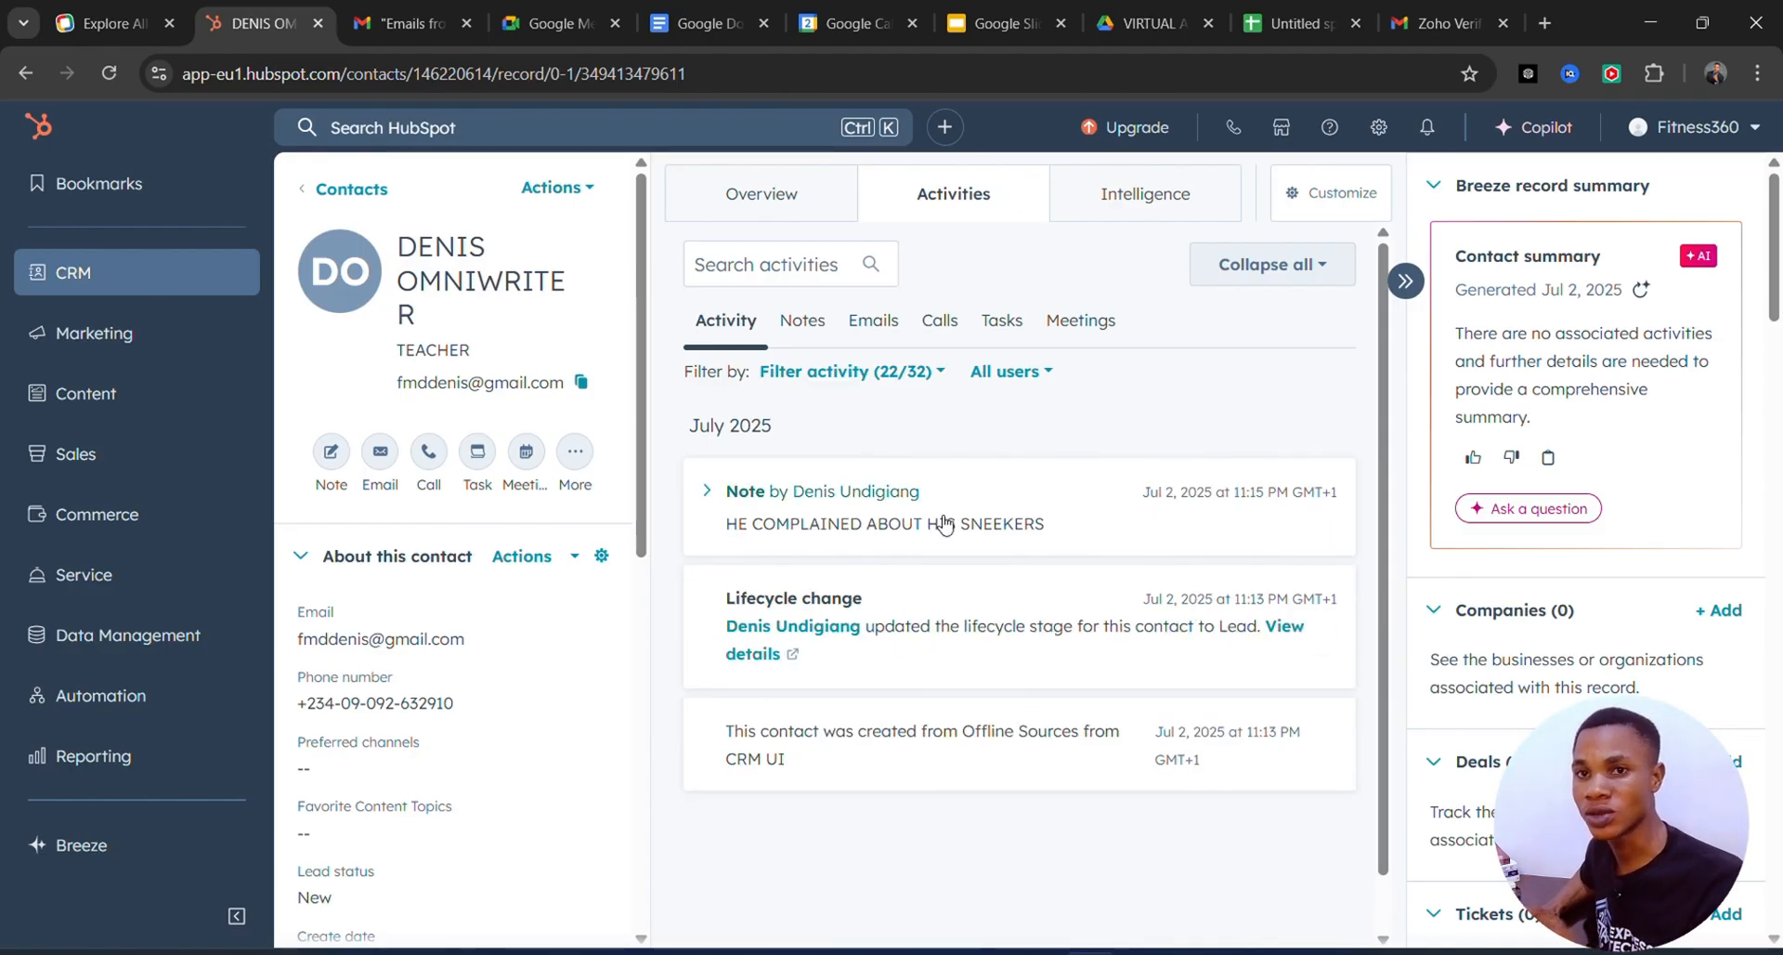
Bring up the Email composer on the teacher contact's record.
mouse_move(1077, 7)
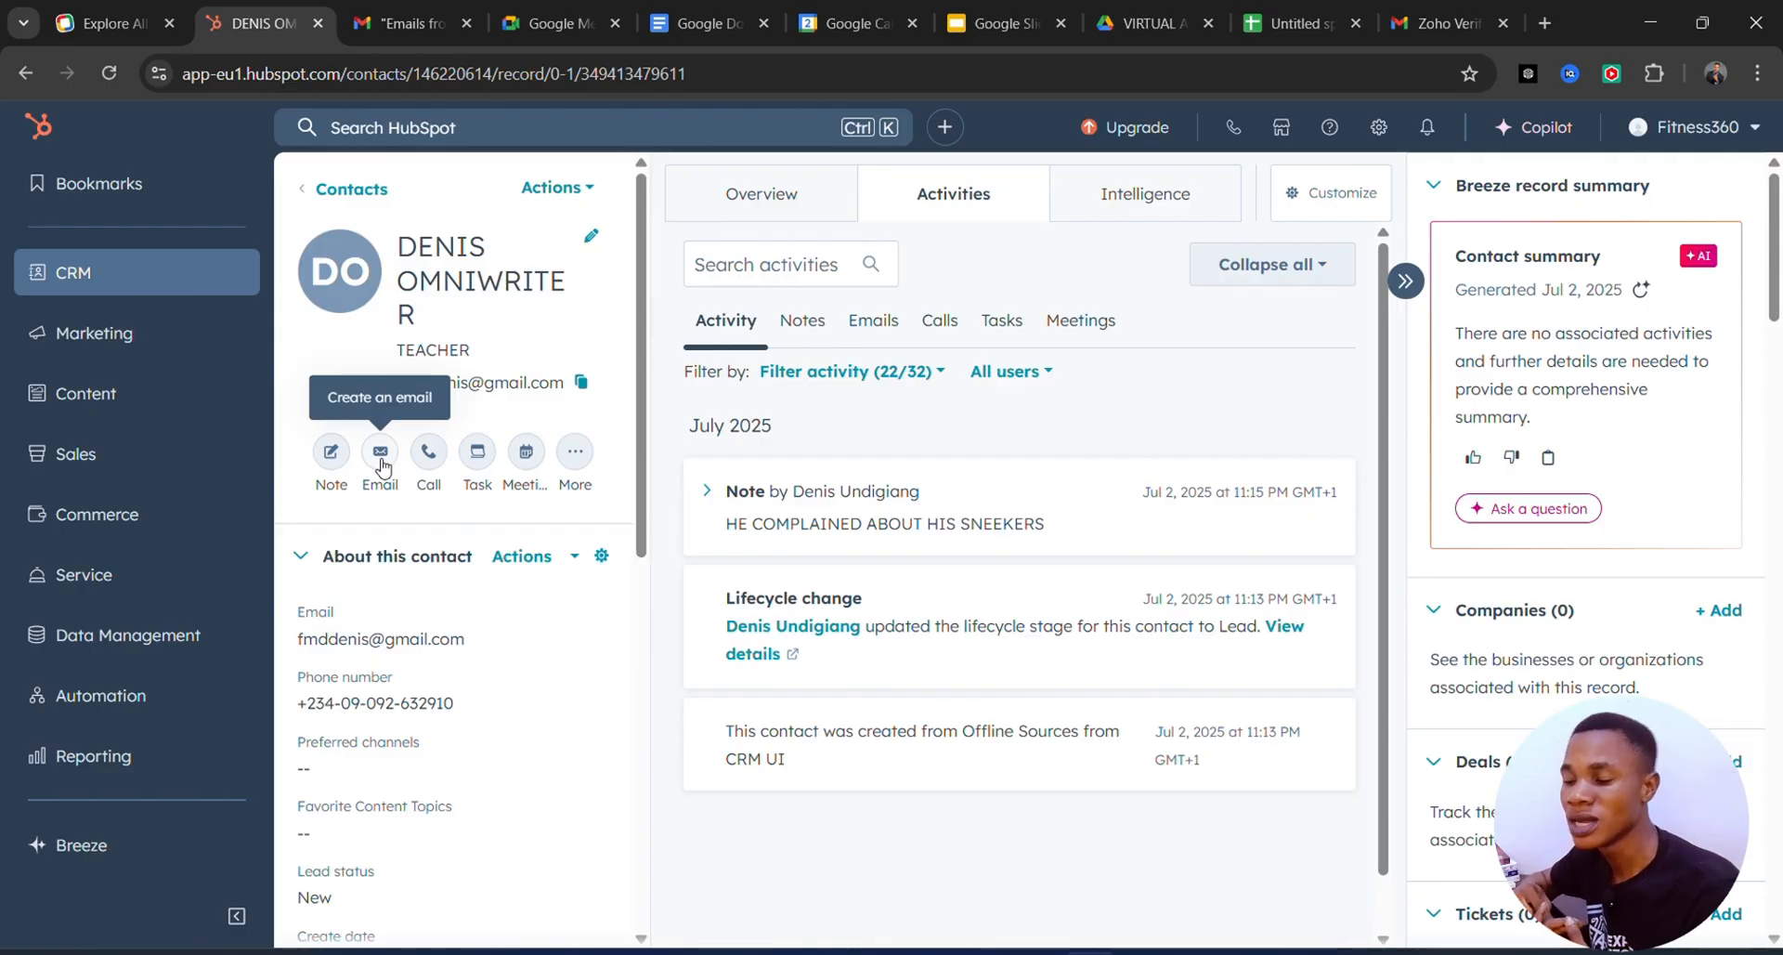
left_click(381, 453)
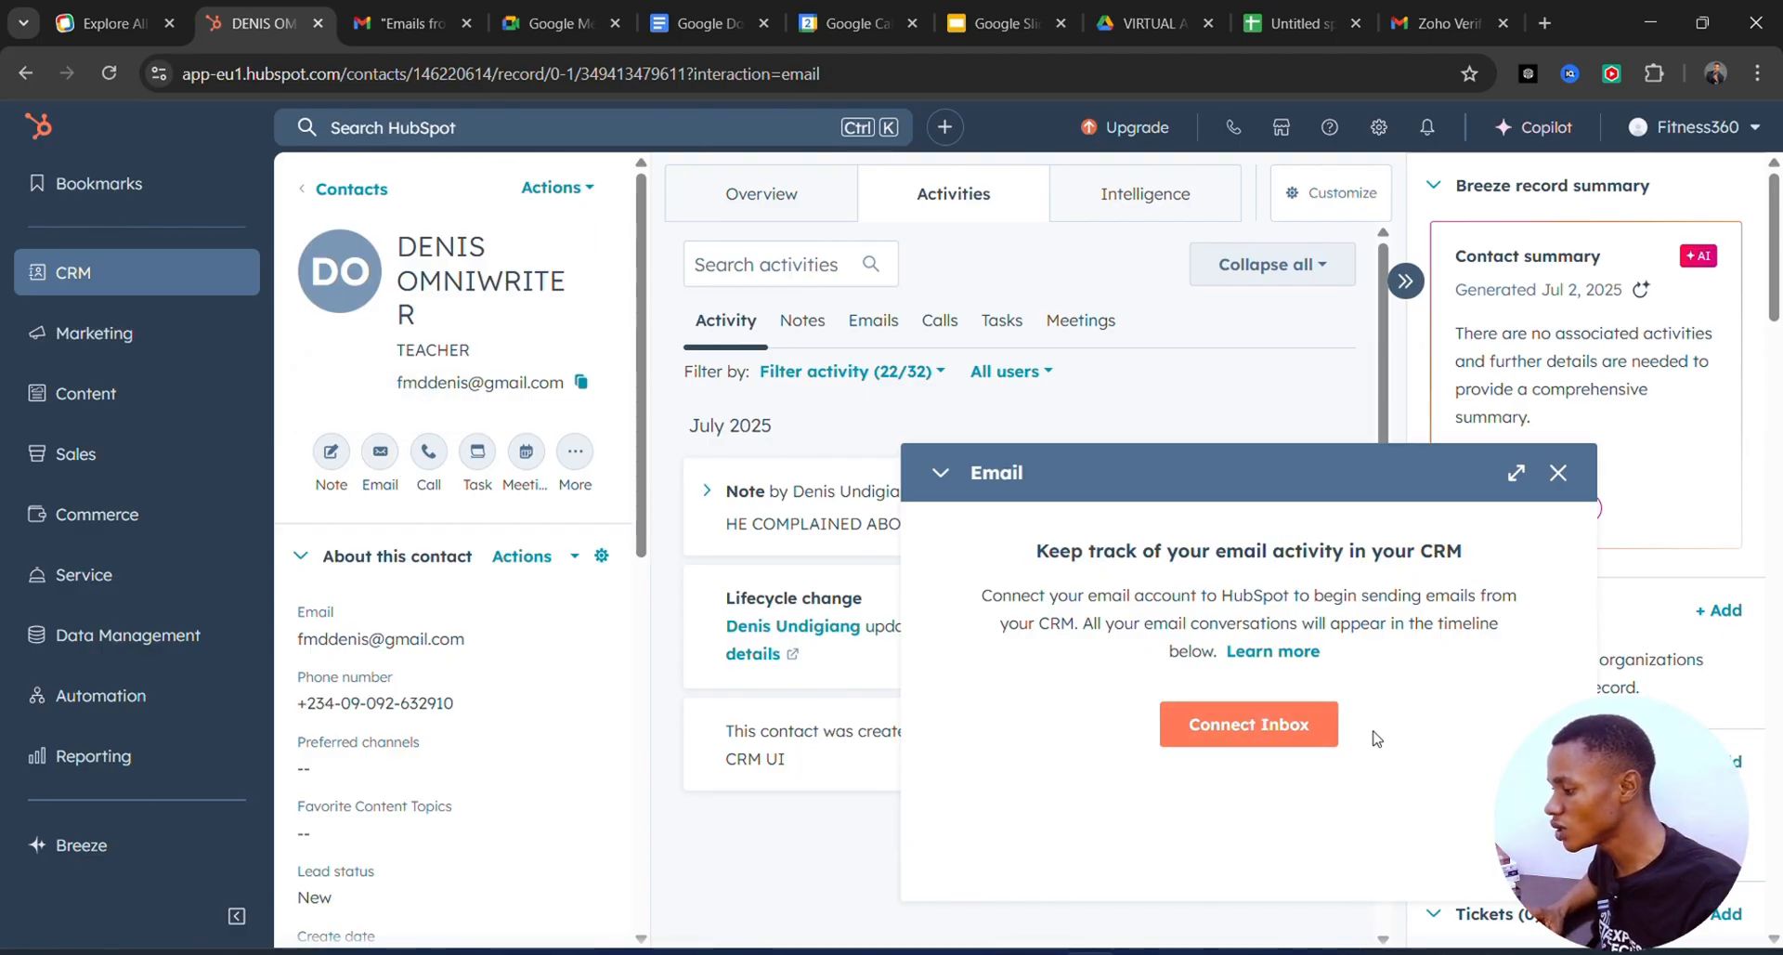
Dismiss the Connect Inbox offer and close the Email composer, returning to the activity timeline.
left_click(1258, 723)
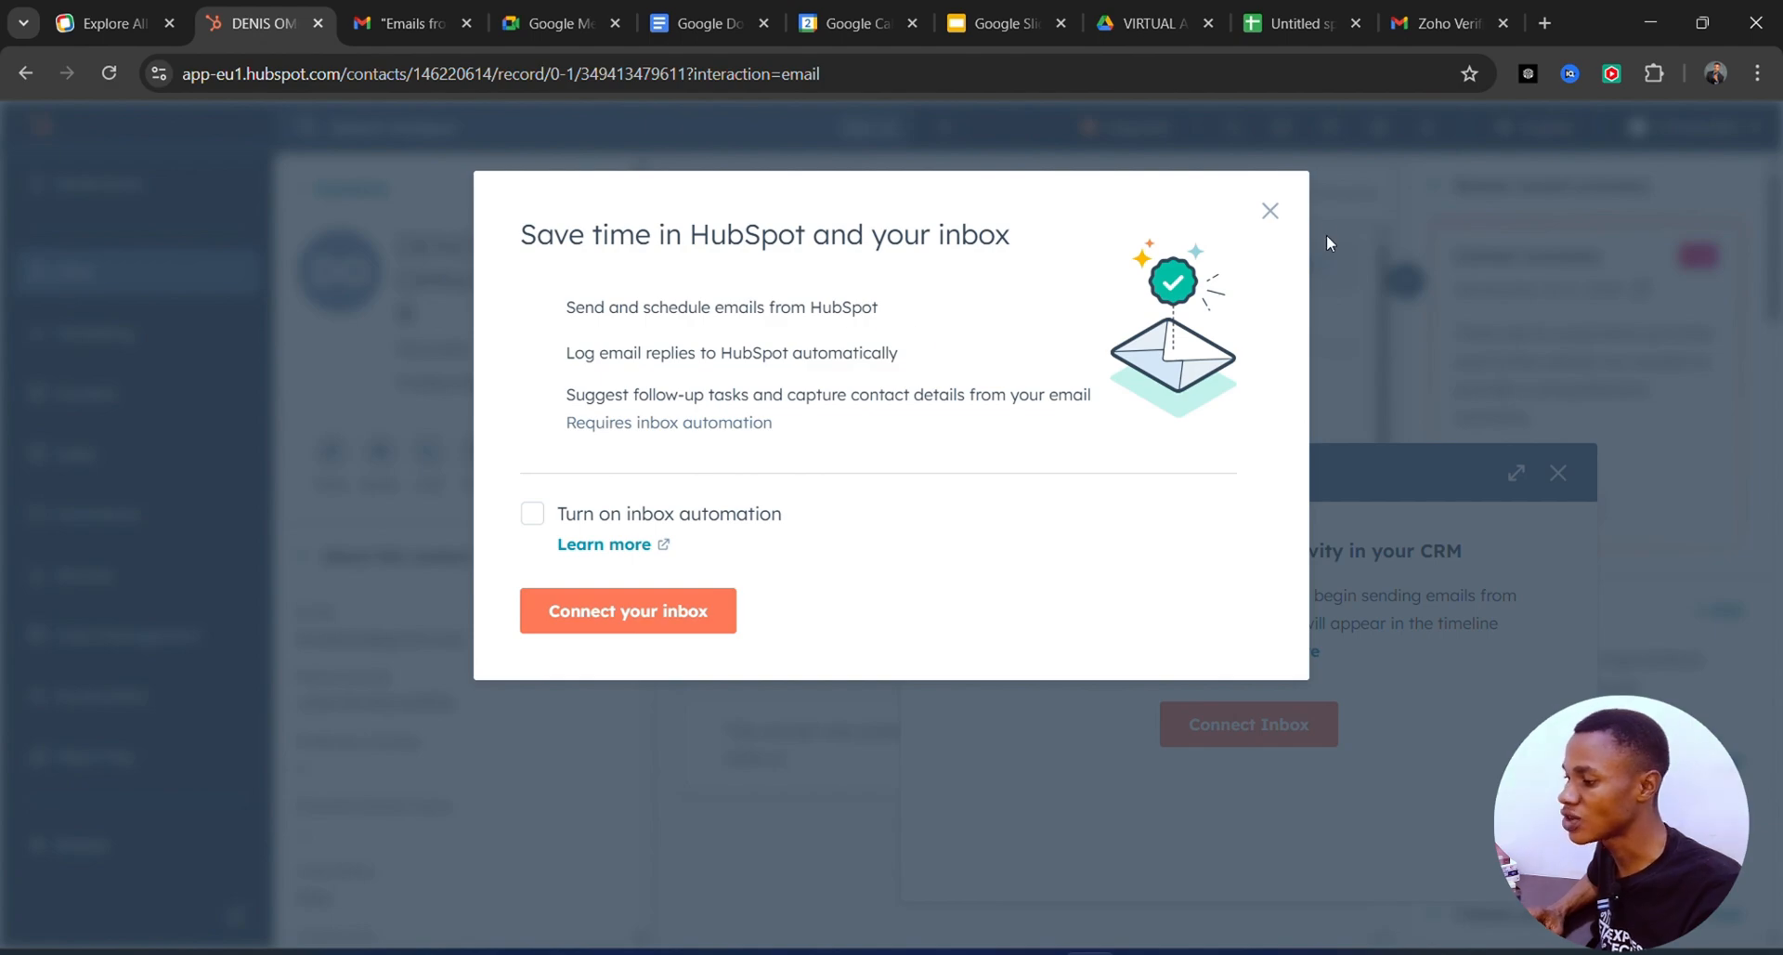
left_click(1270, 211)
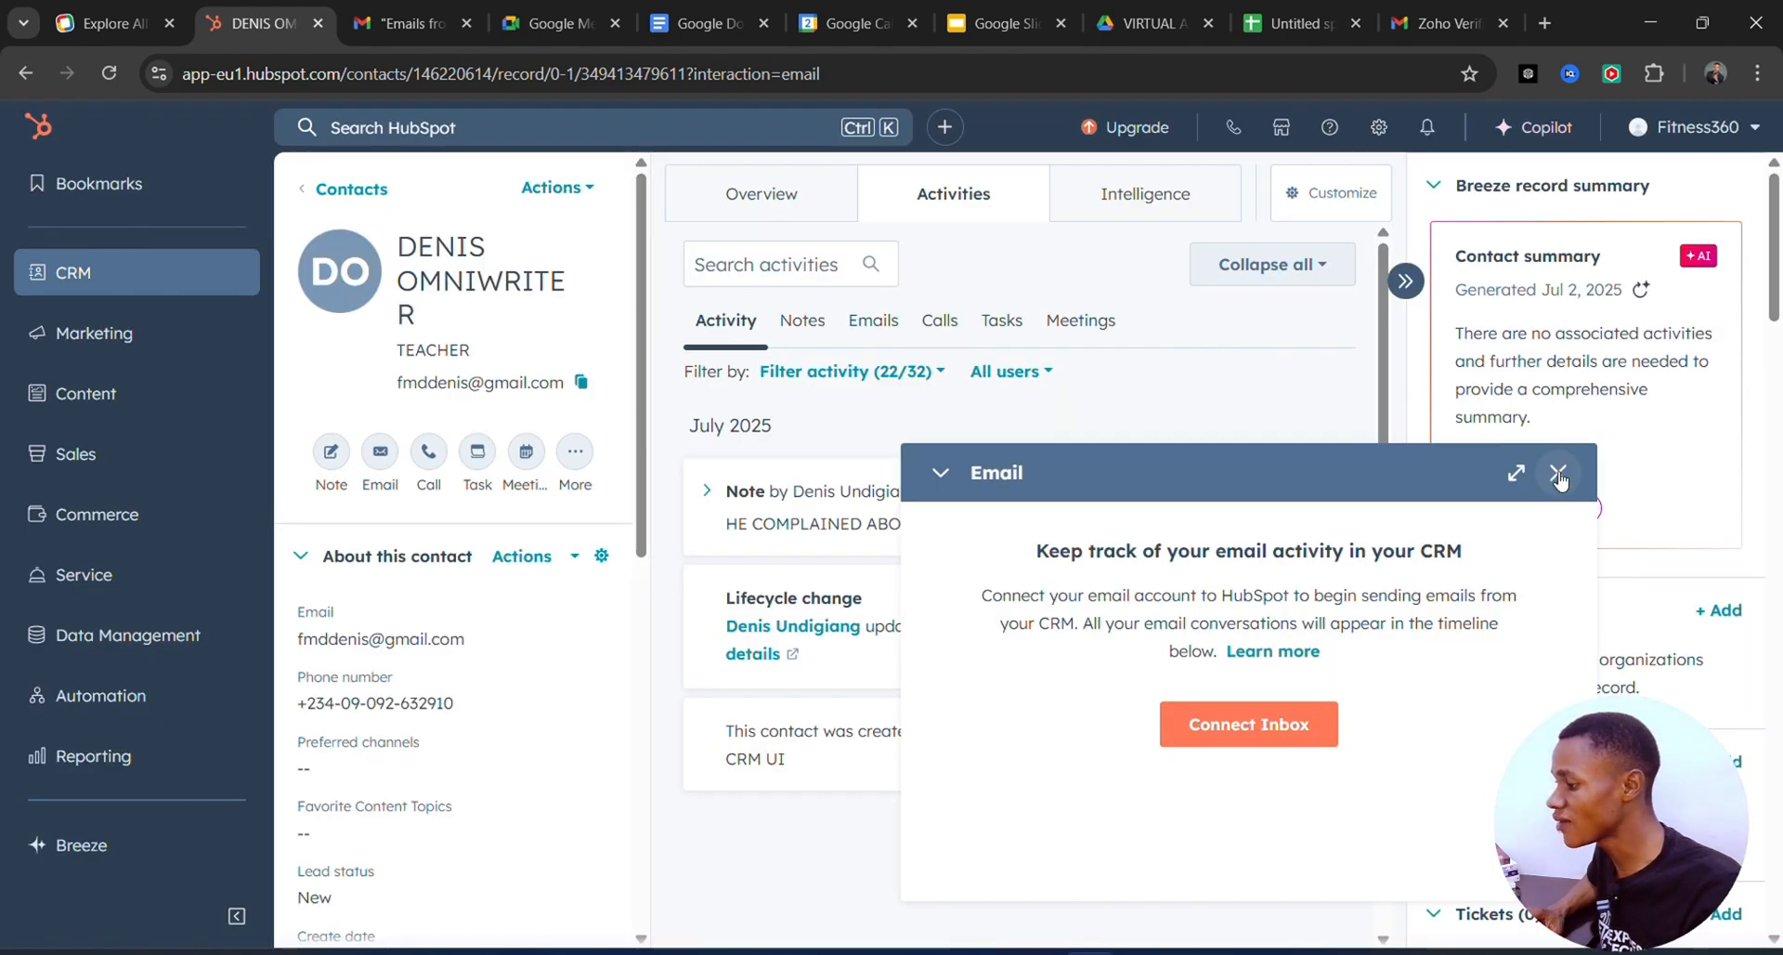
left_click(1560, 476)
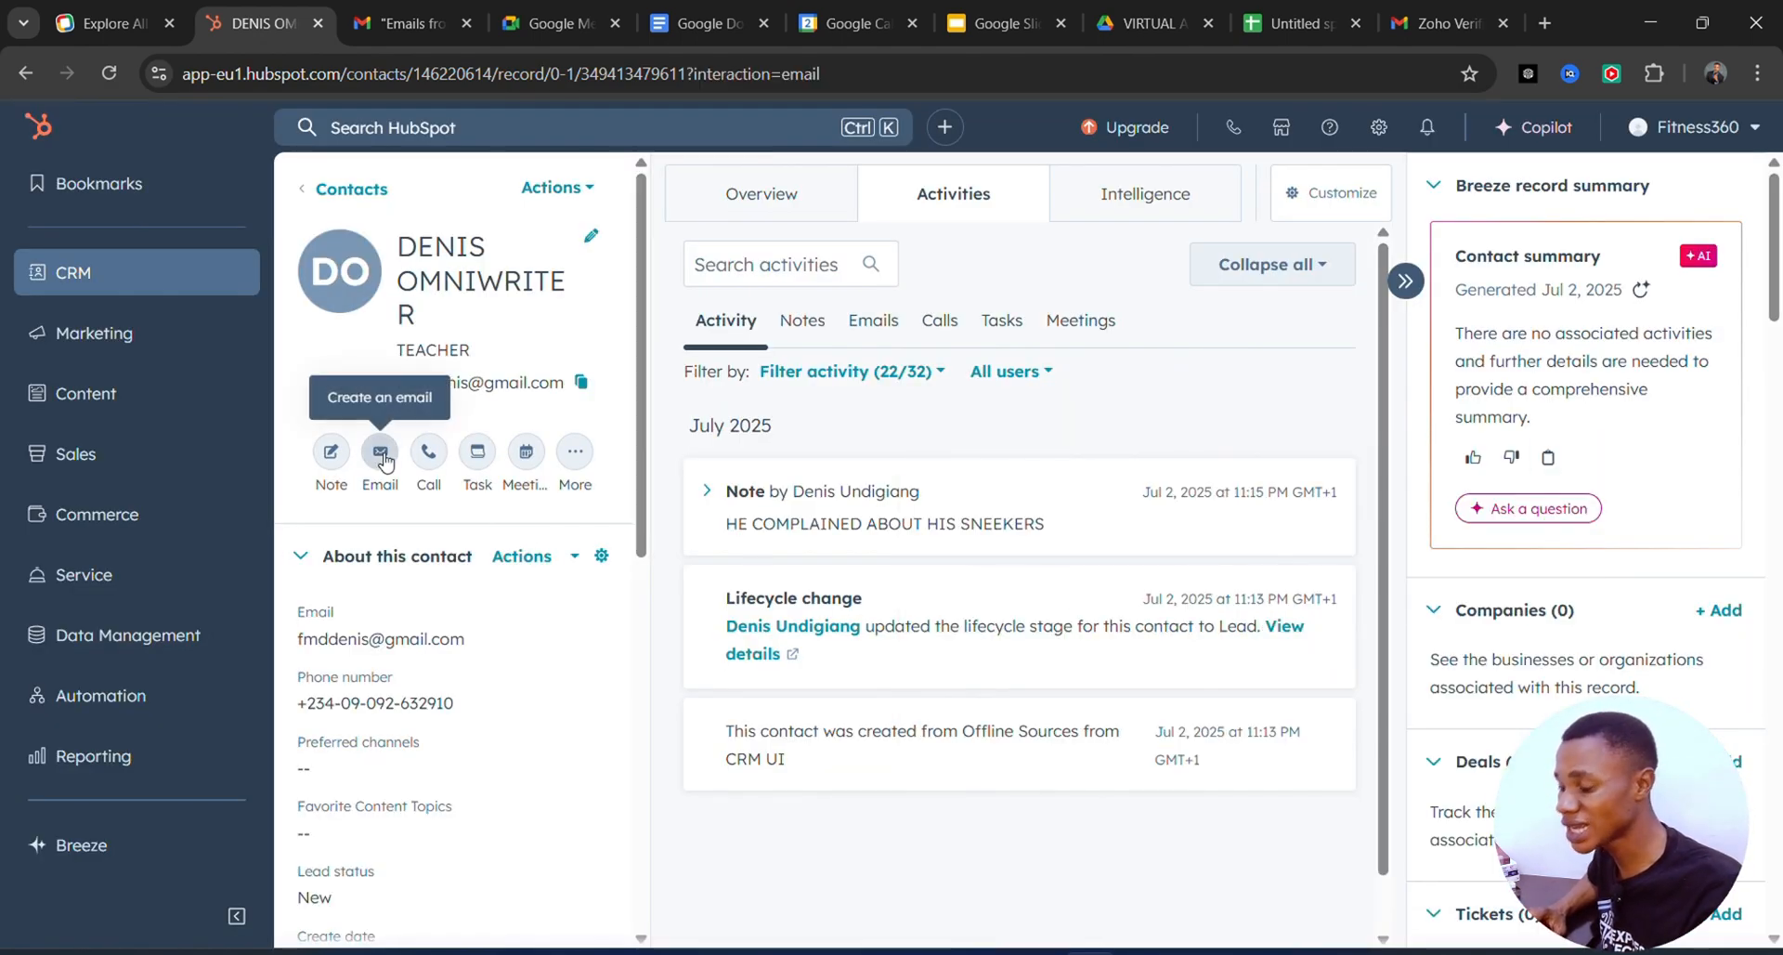
left_click(383, 457)
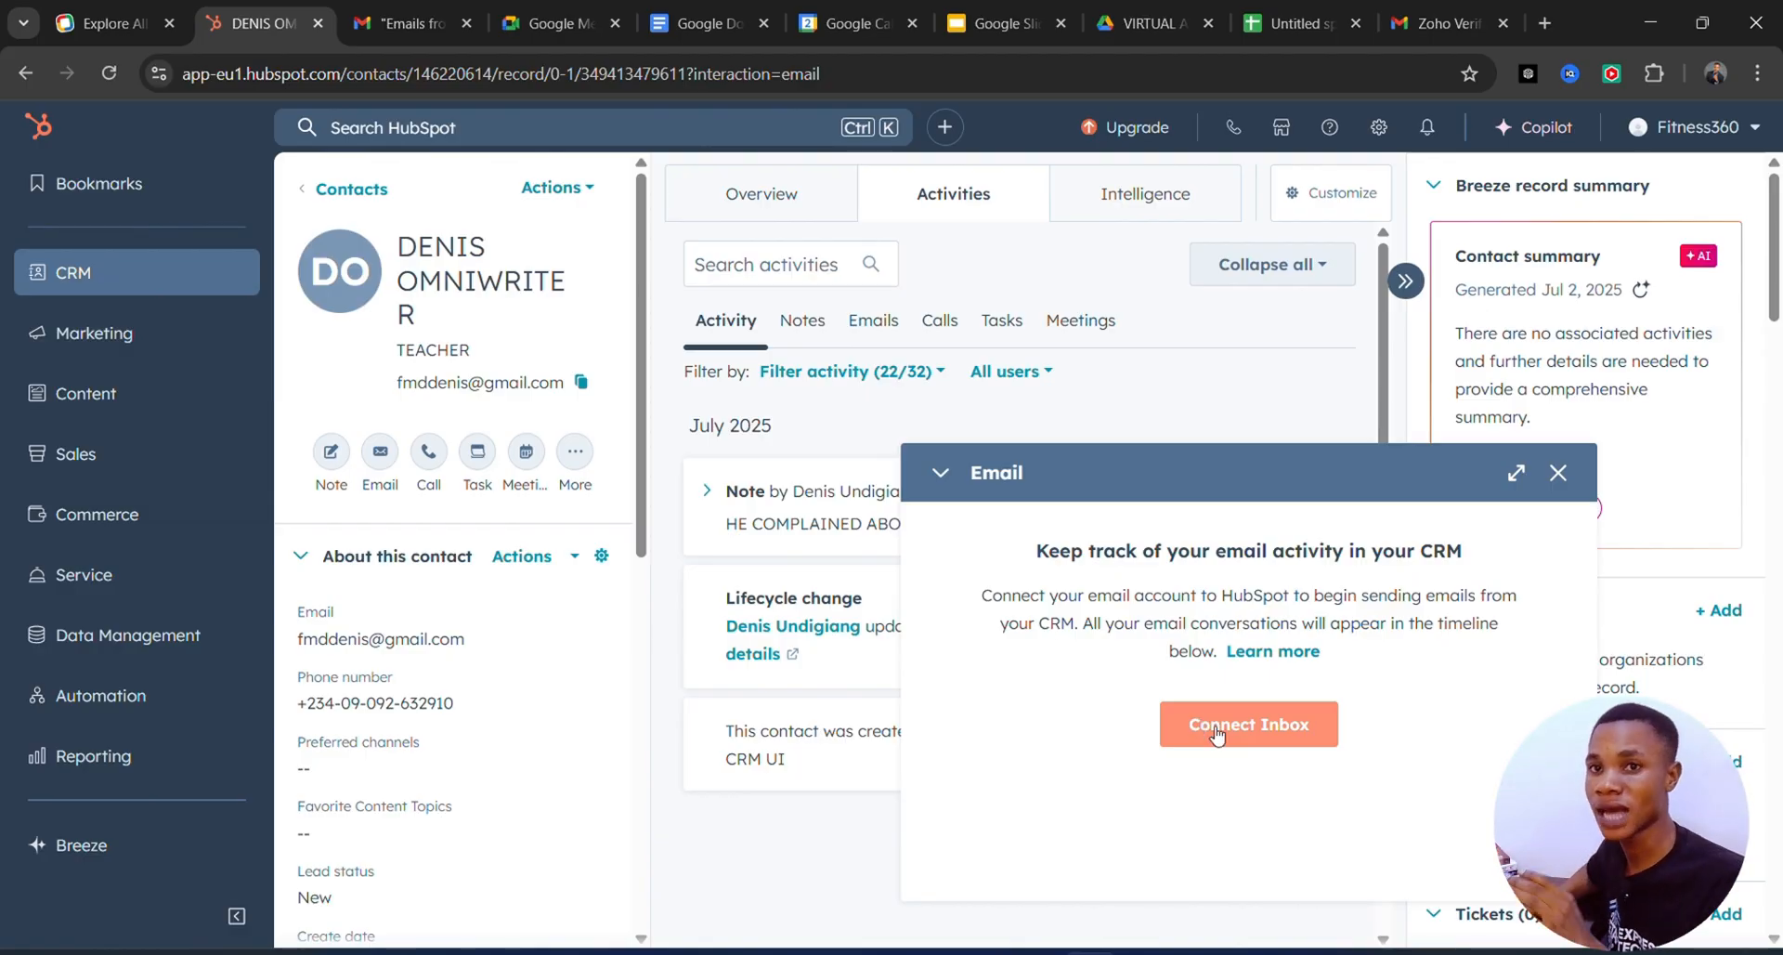
left_click(1559, 474)
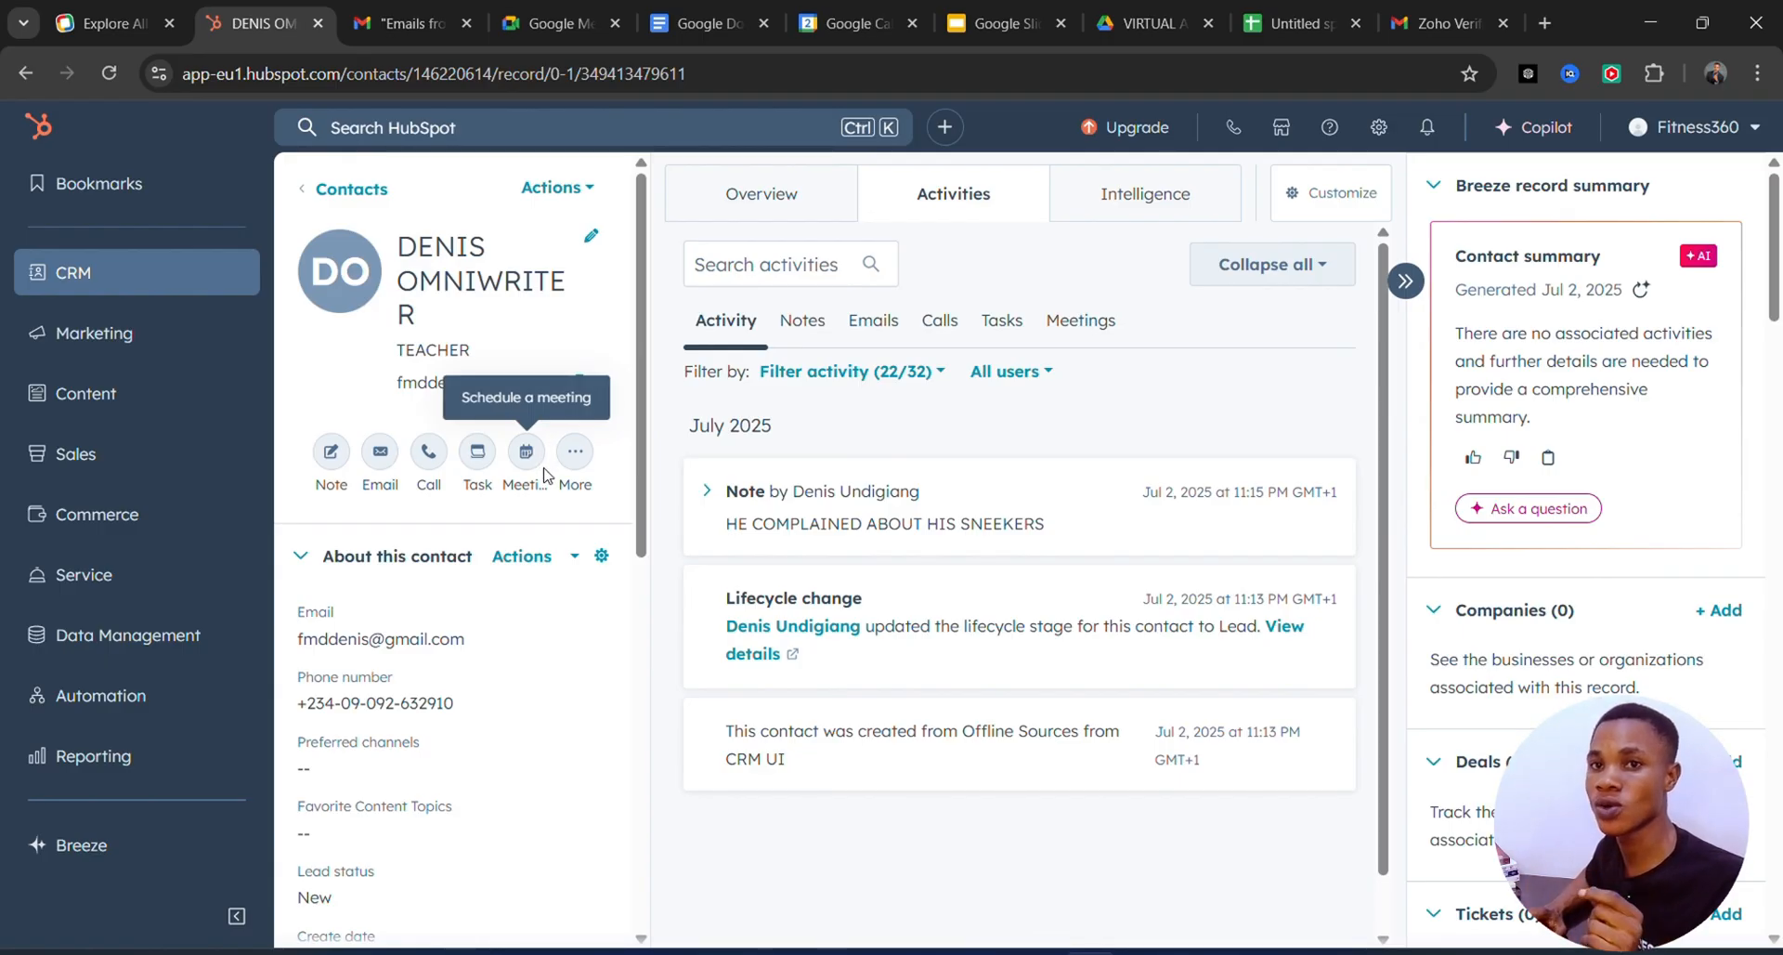
left_click(429, 462)
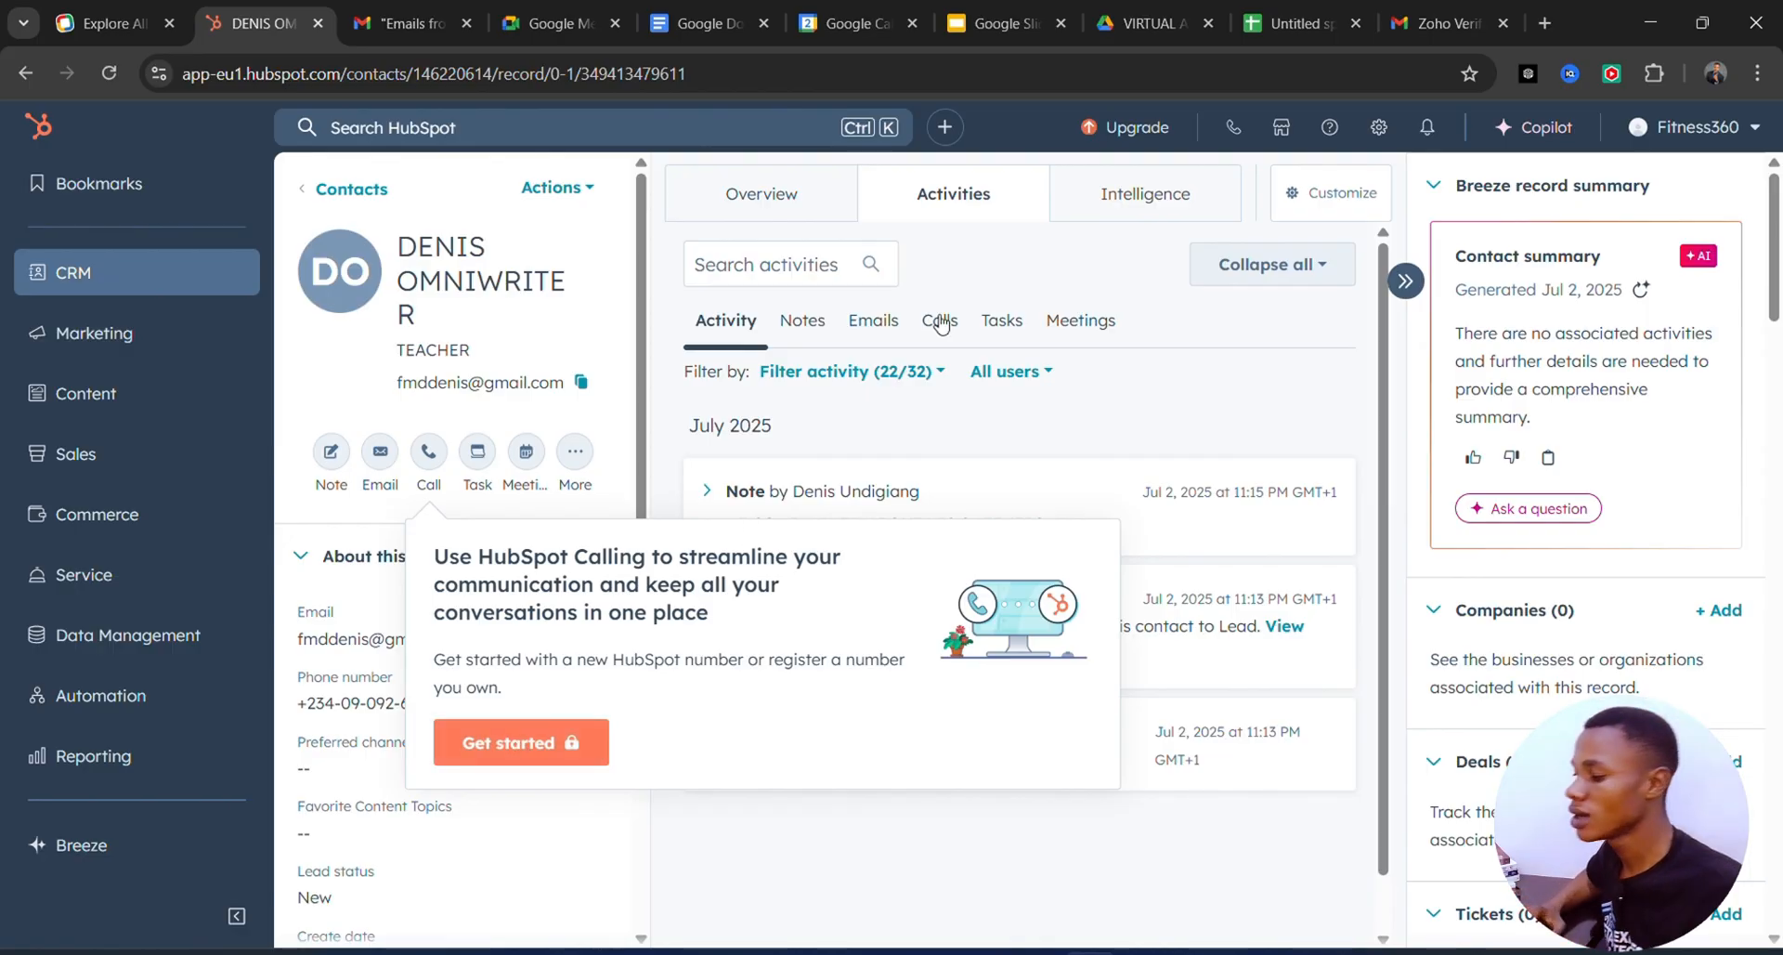
left_click(1002, 414)
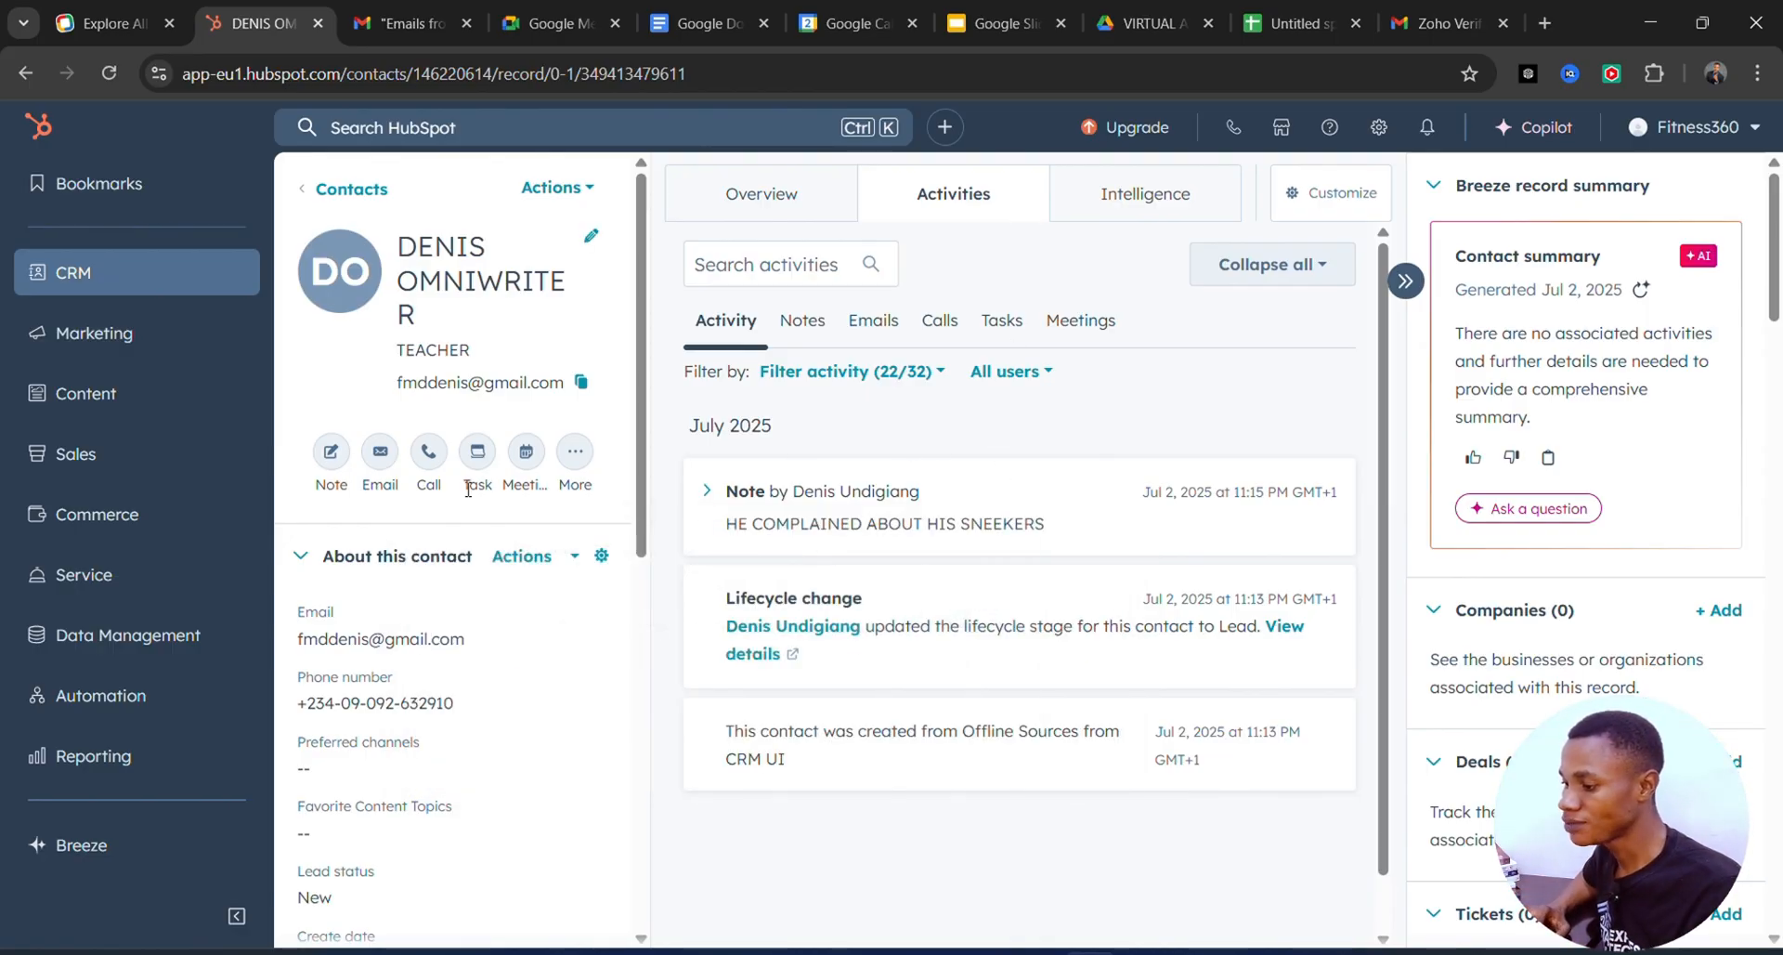
Draft a task titled 'I WILL INFORME THE SALES TEAM ABIOUT THE SNEEKERS COMPLAIN', fixing typos.
left_click(479, 458)
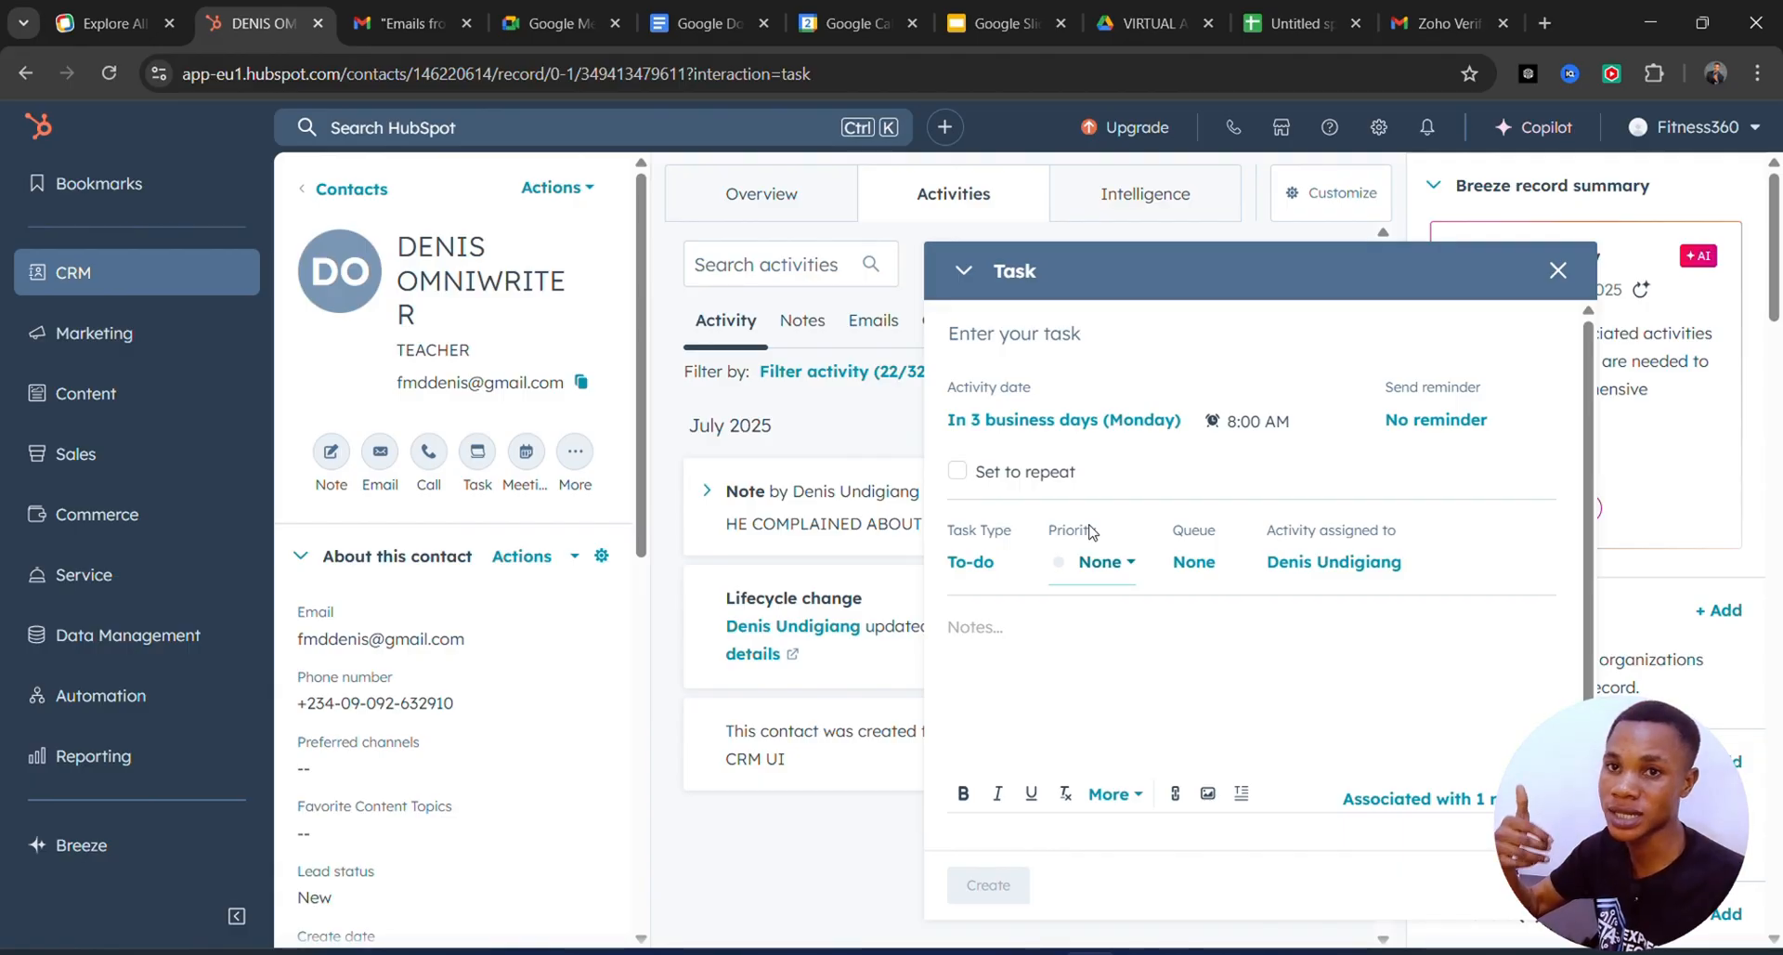
type("I")
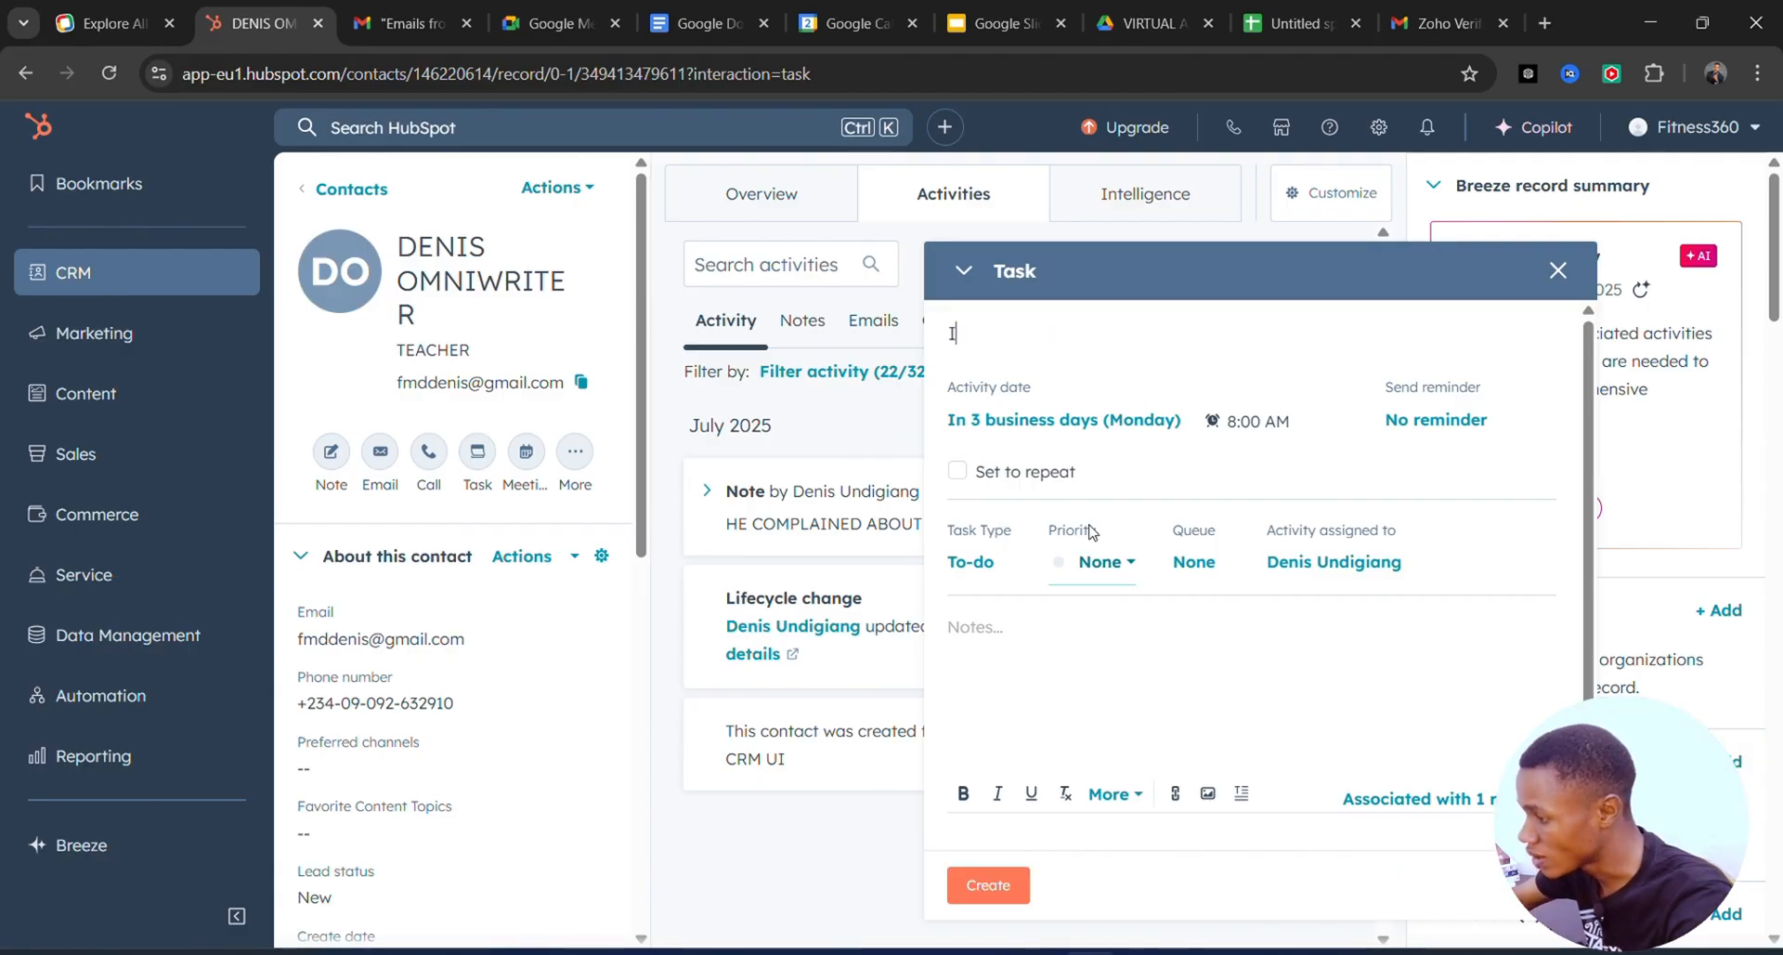
type(" WILL ")
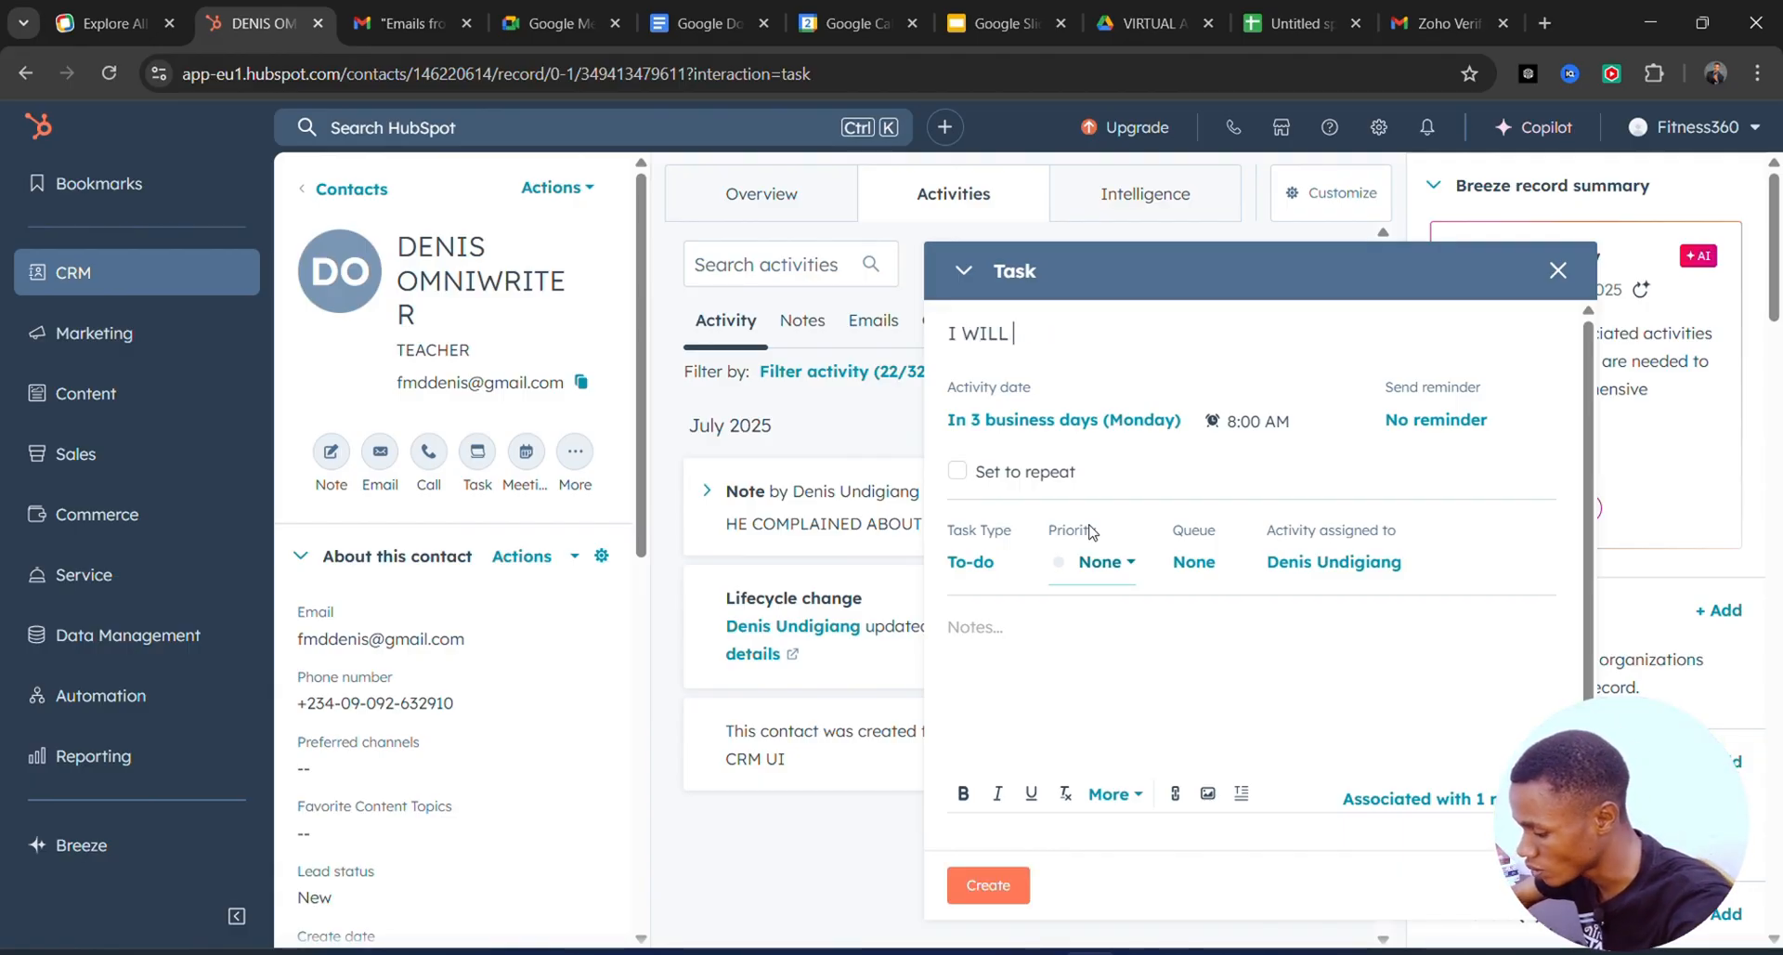
type("INFORME T")
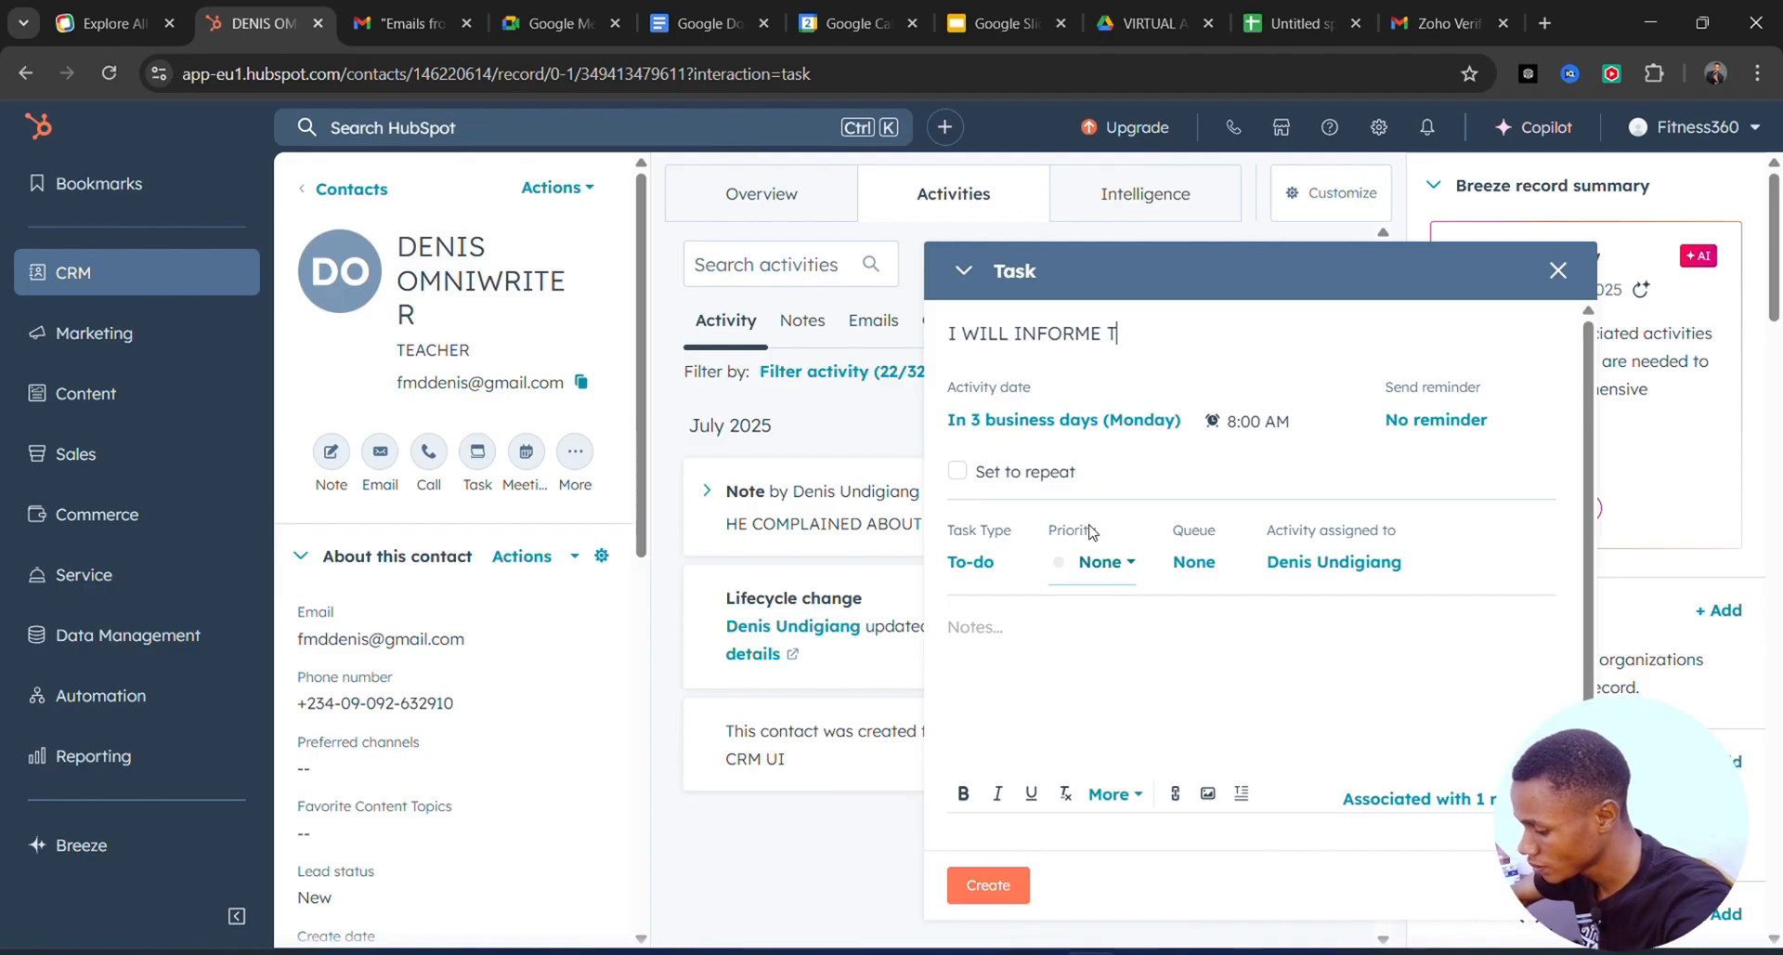
type("HE SALES THEM")
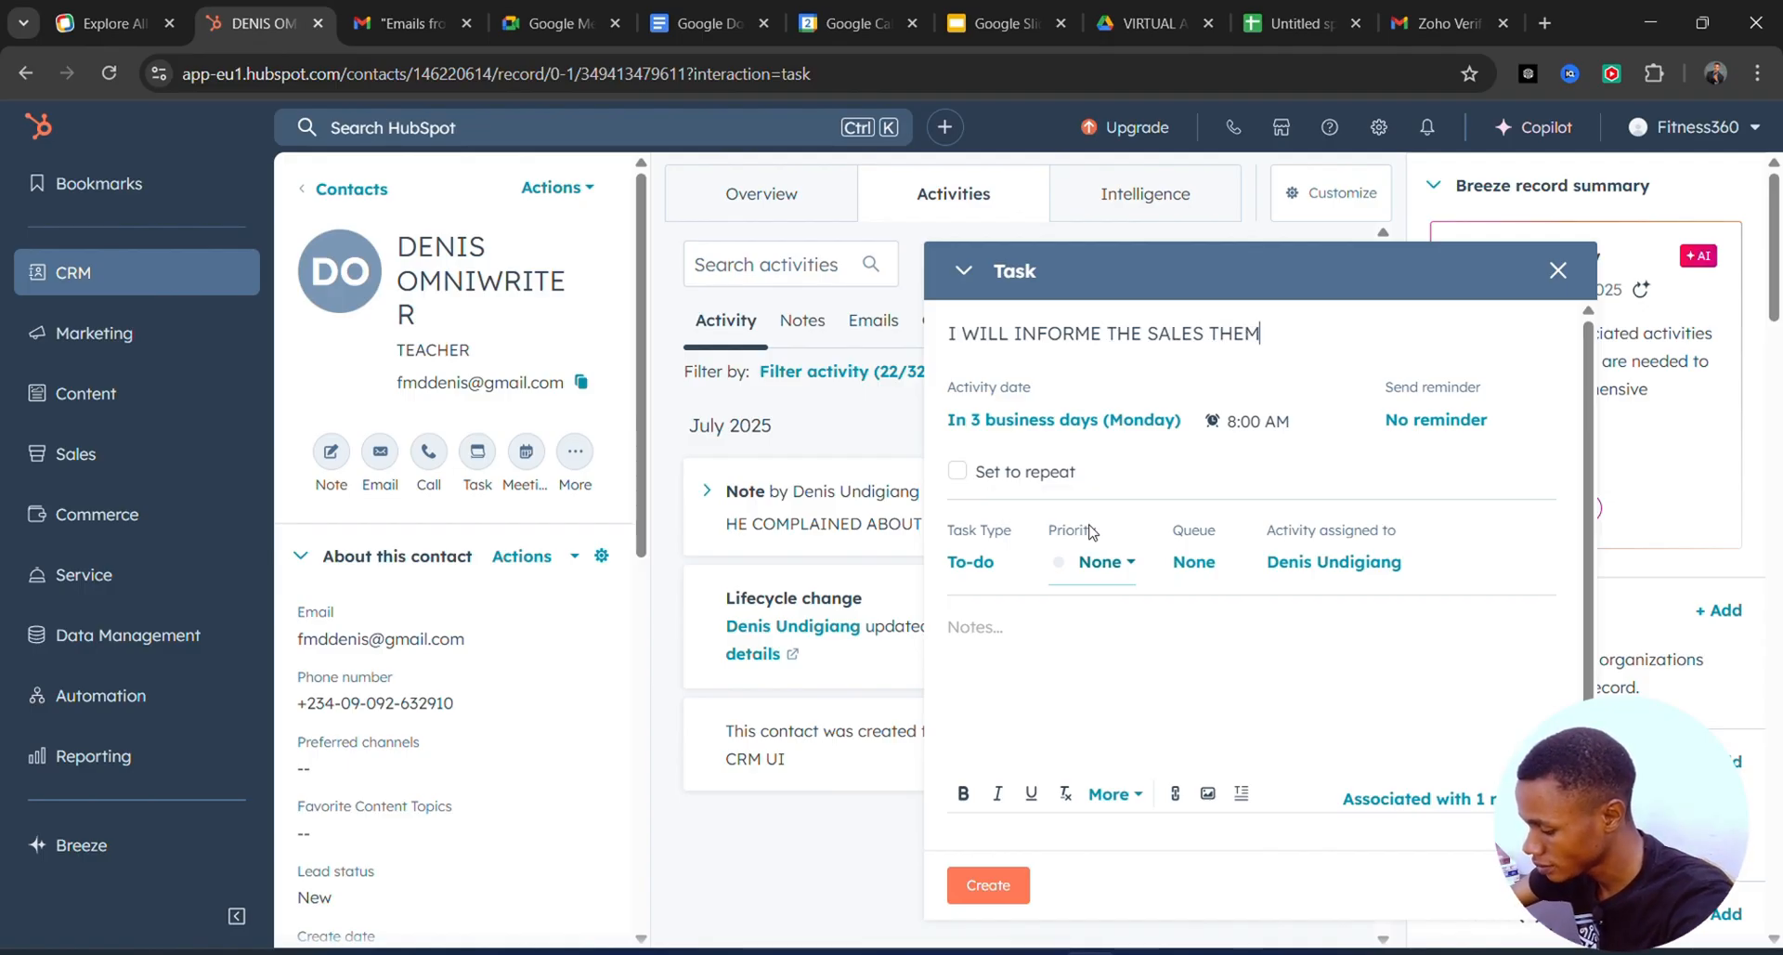
key("BackSpace")
key("BackSpace")
key("BackSpace")
type("A,")
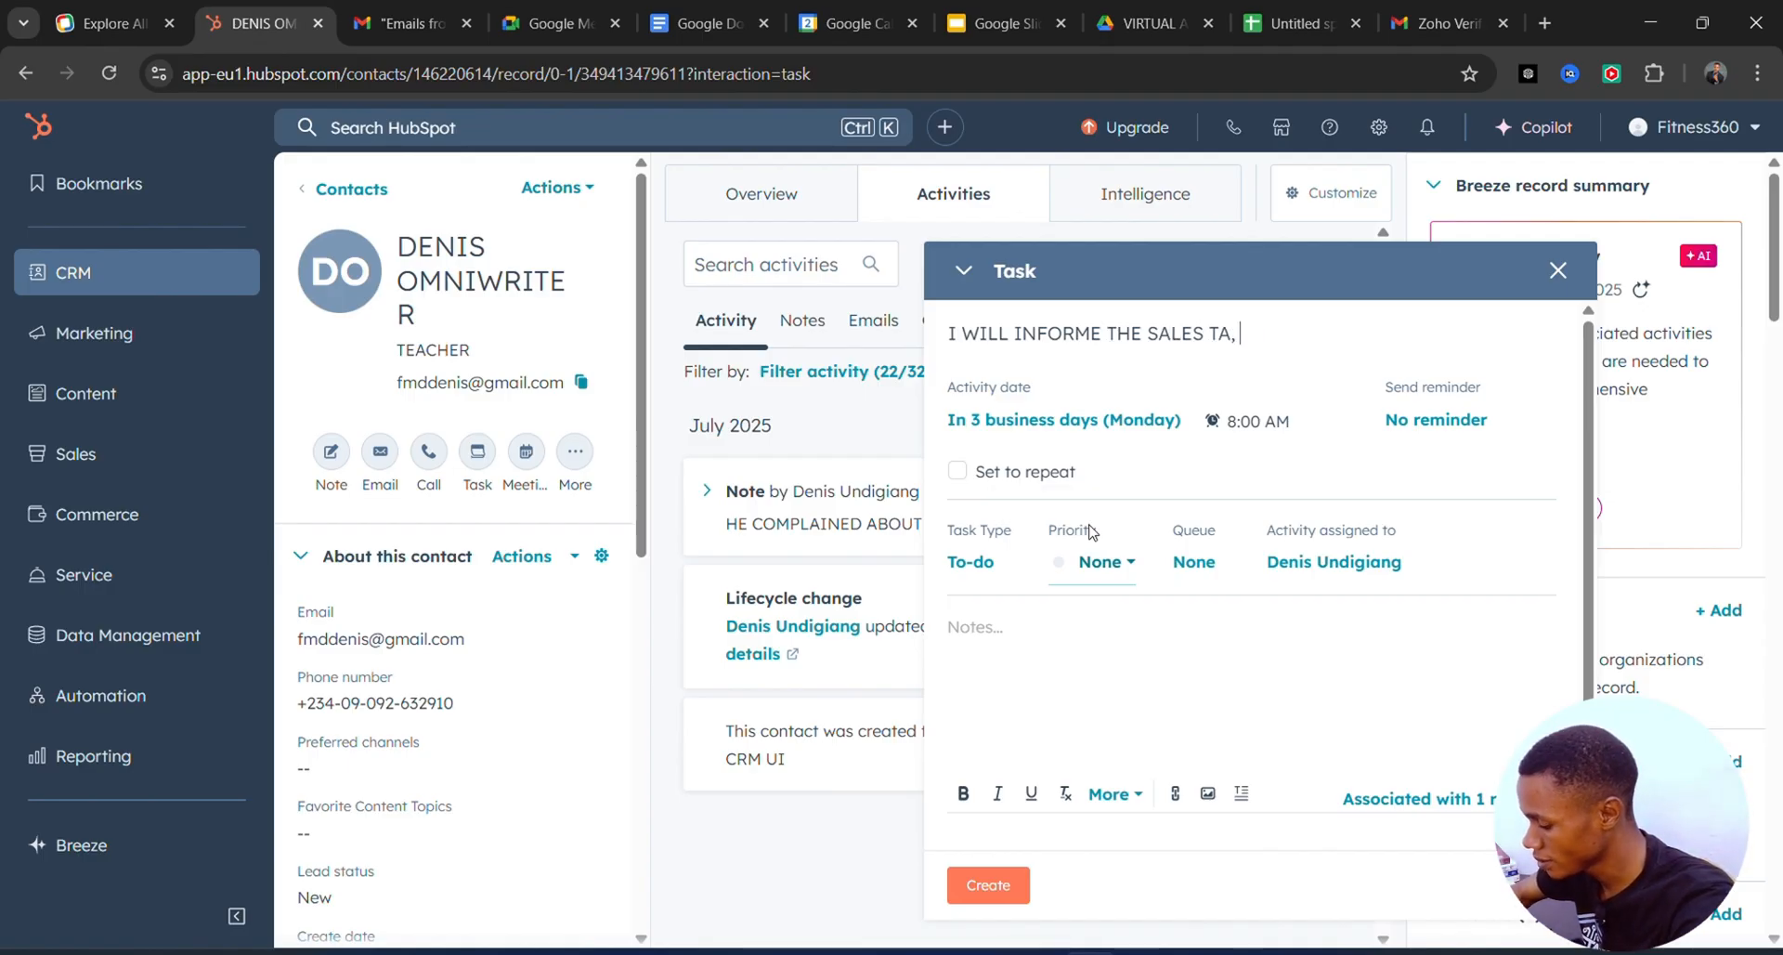
key("BackSpace")
key("BackSpace")
type("W")
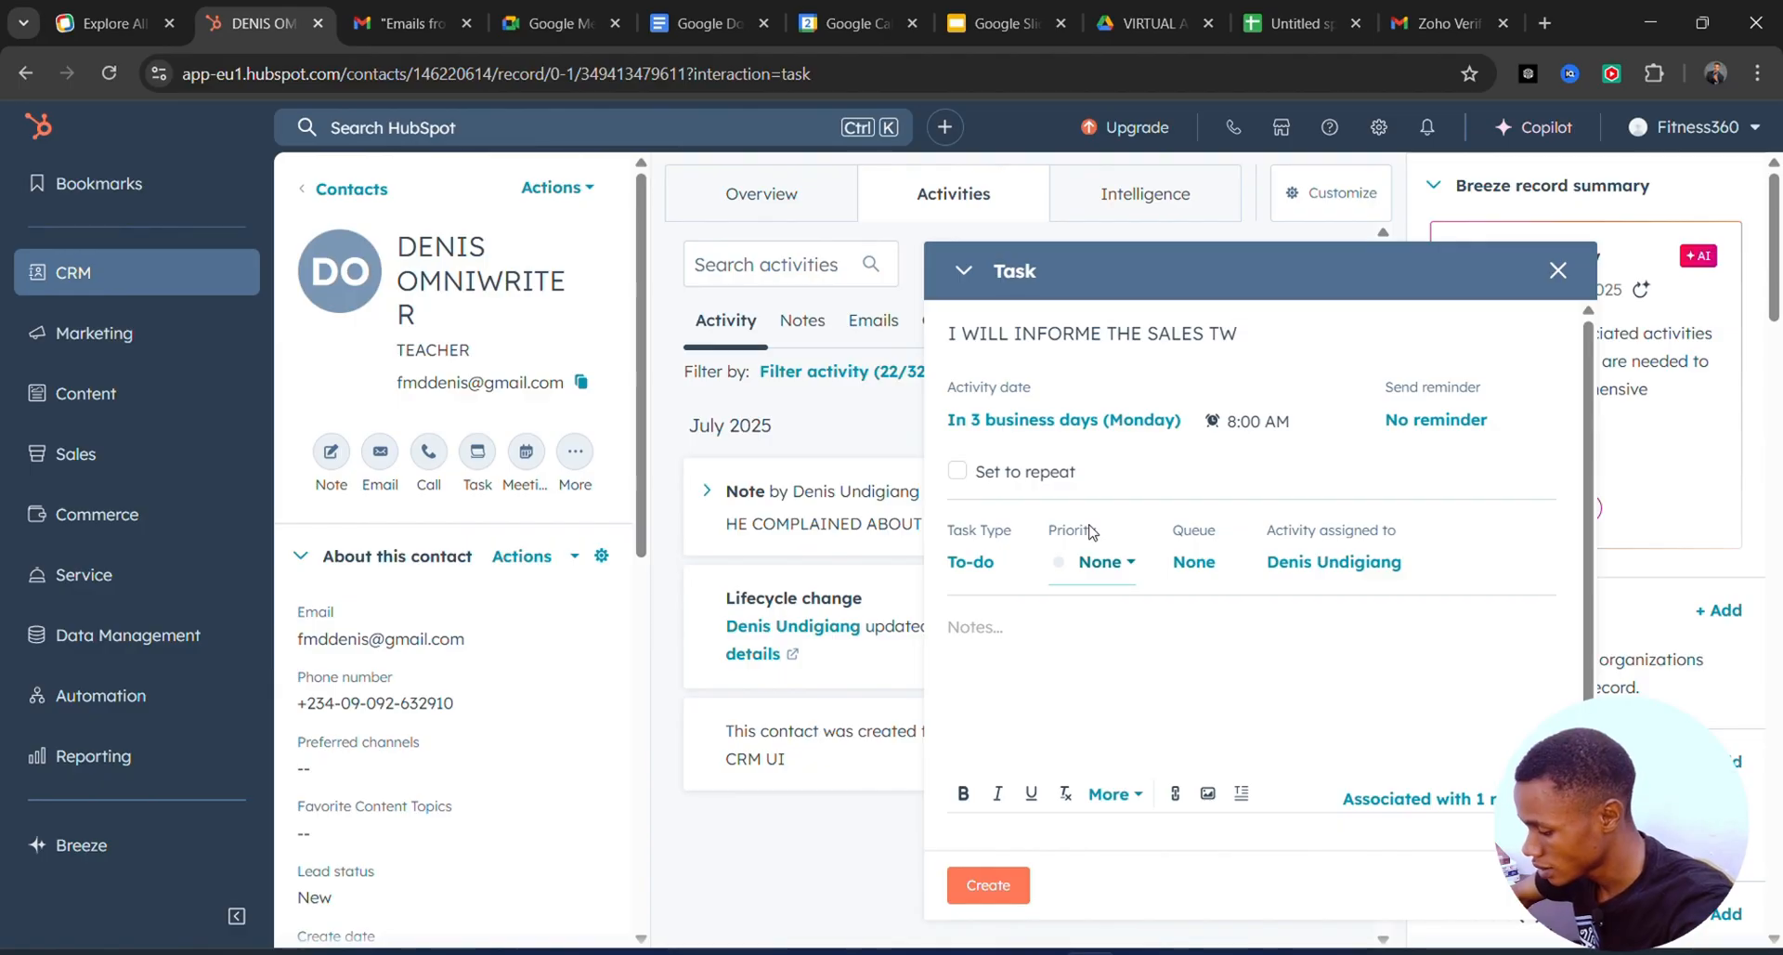
key("BackSpace")
type("EAM ABIO")
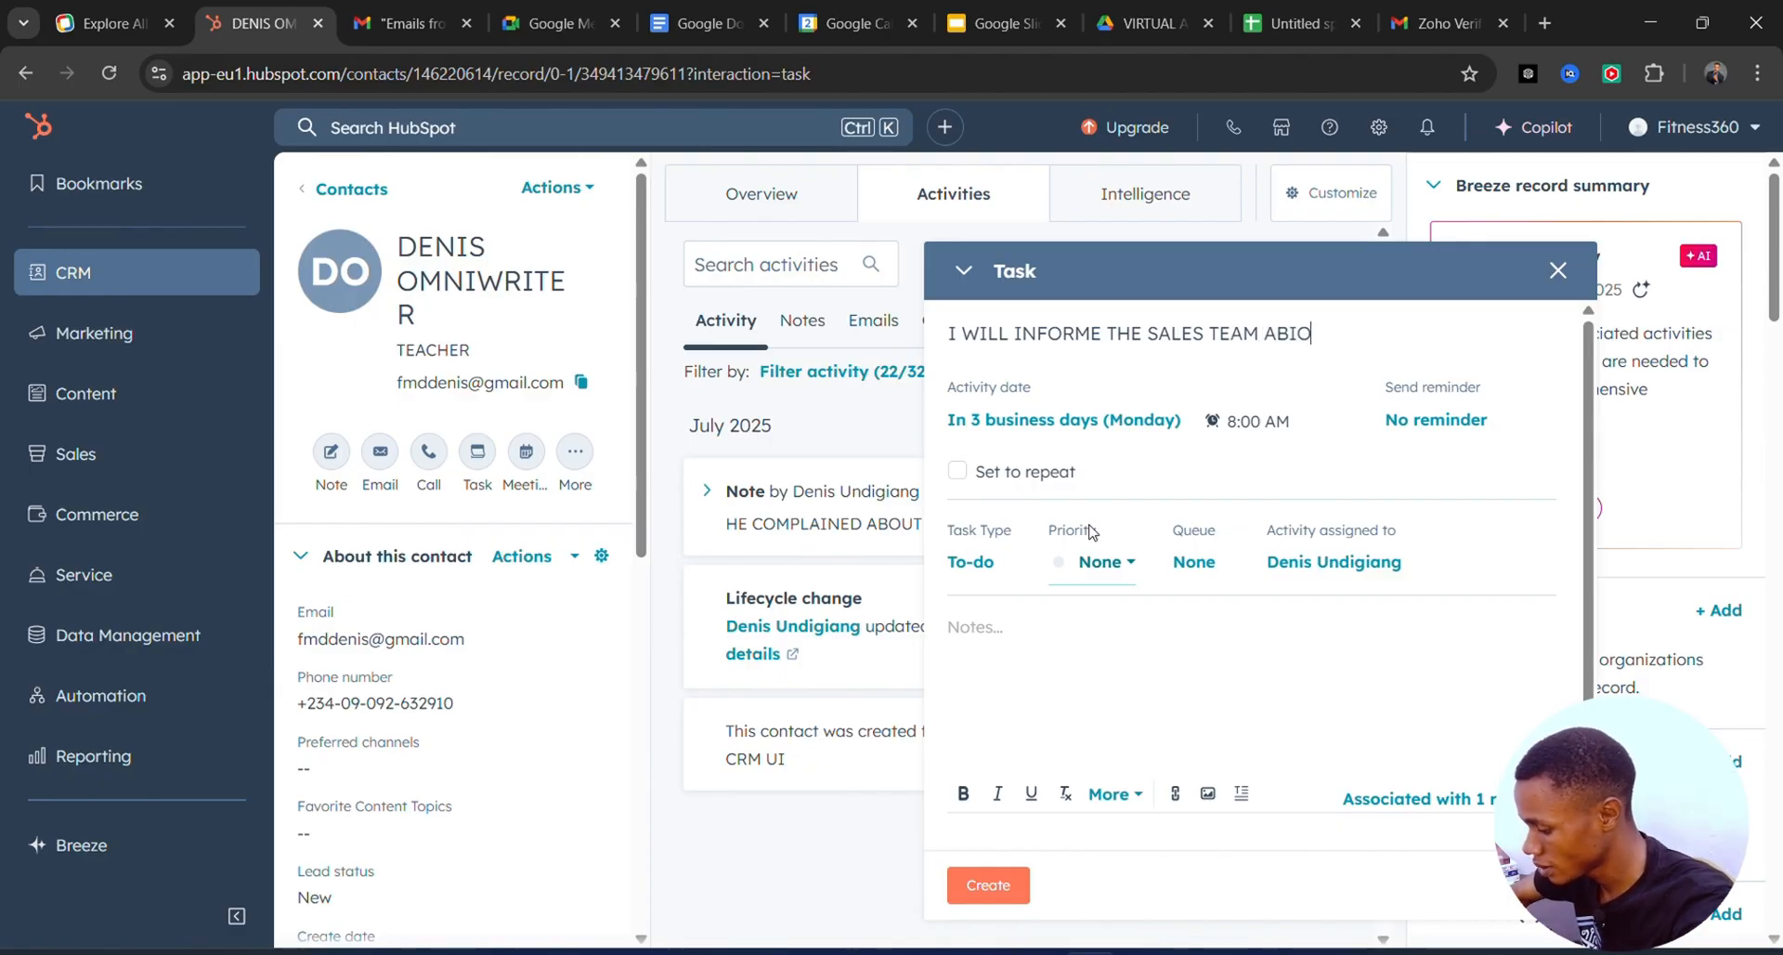
type("UT T")
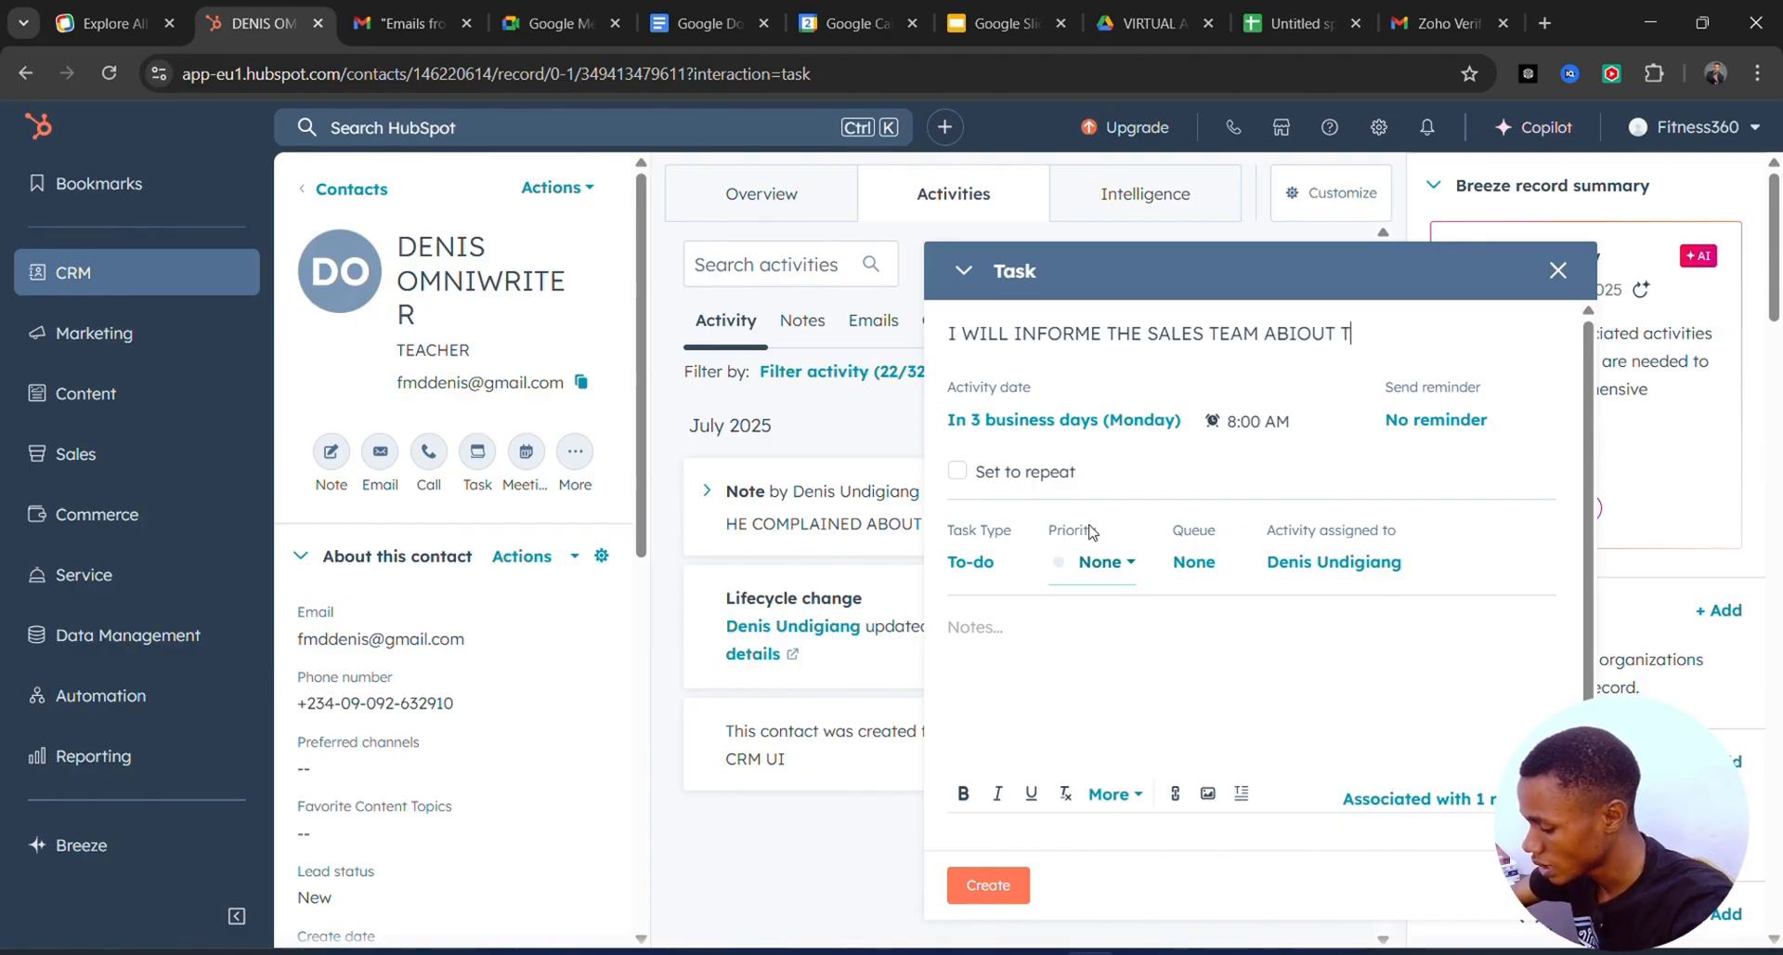
type("HE SNEE")
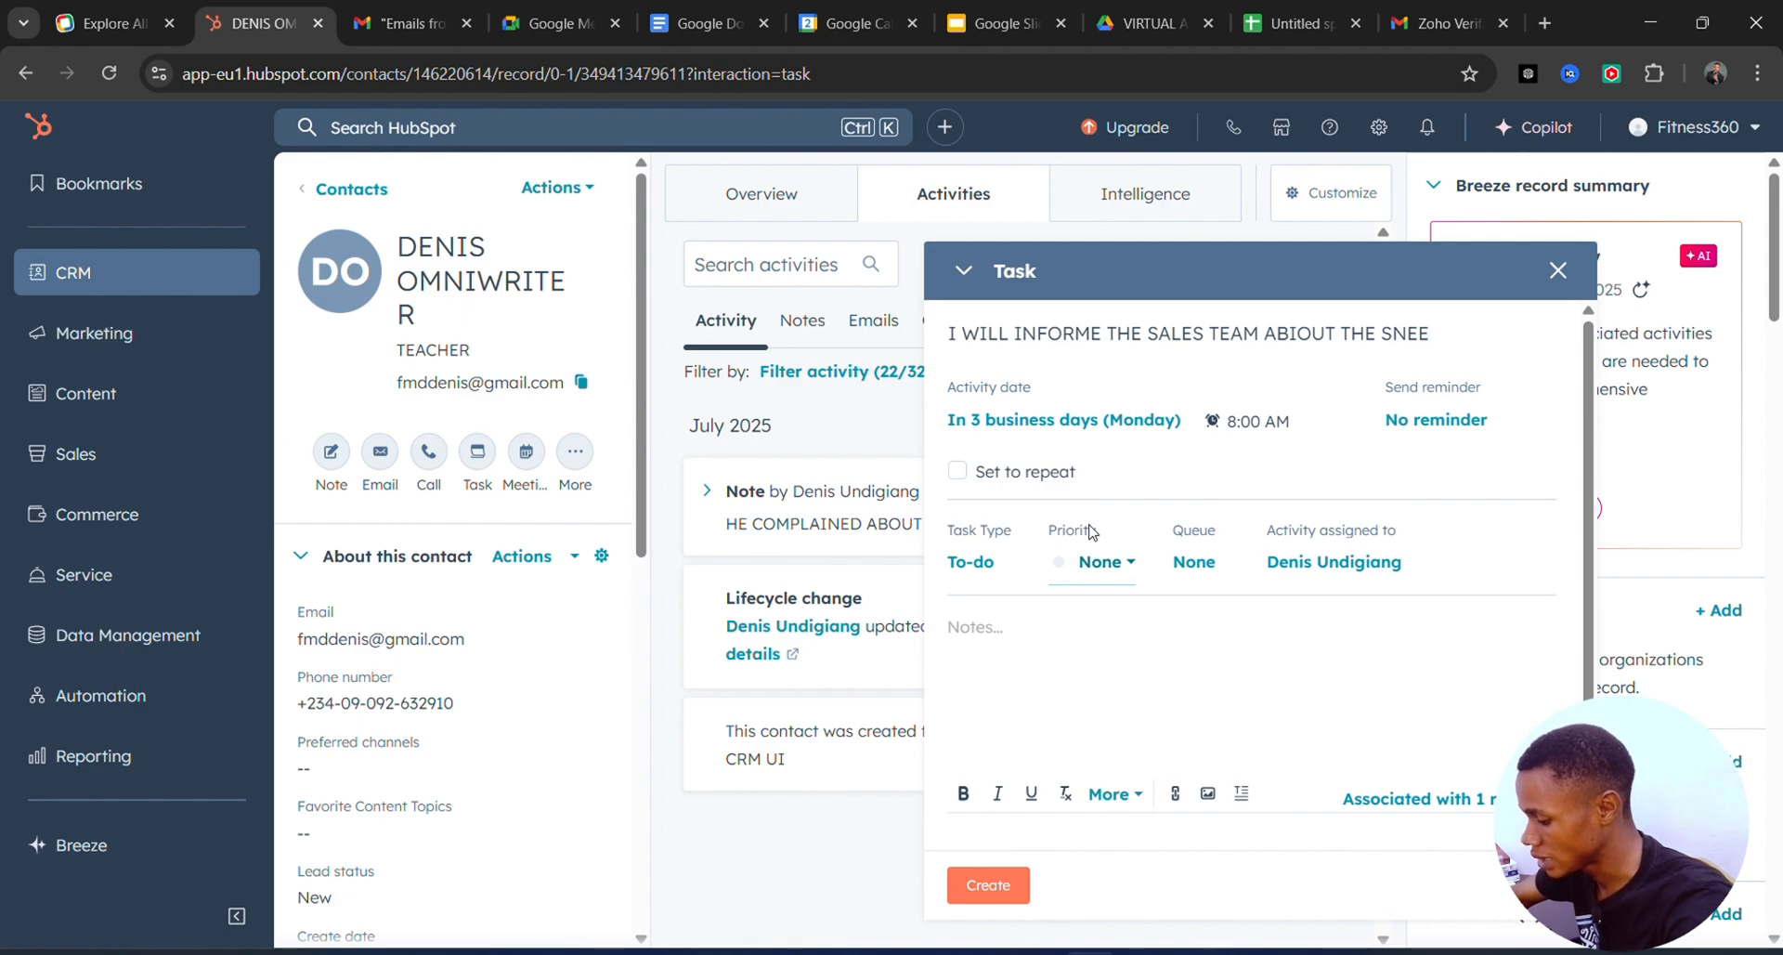
type("KERS CON")
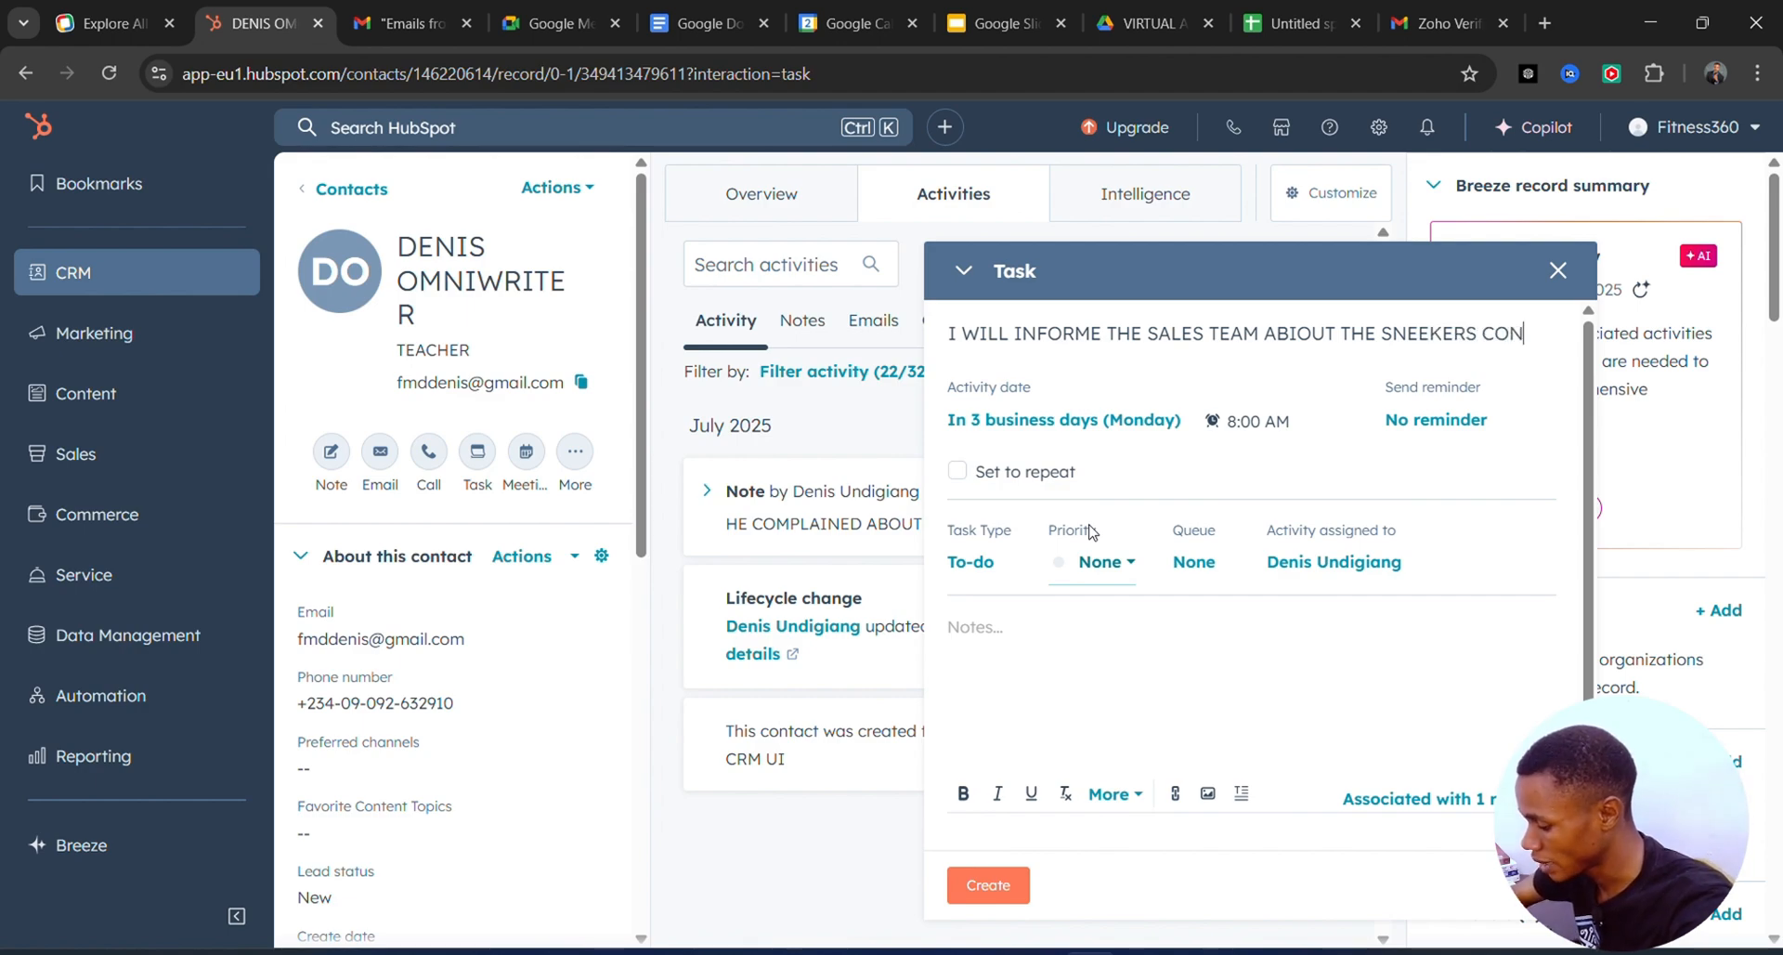
type("APLIN")
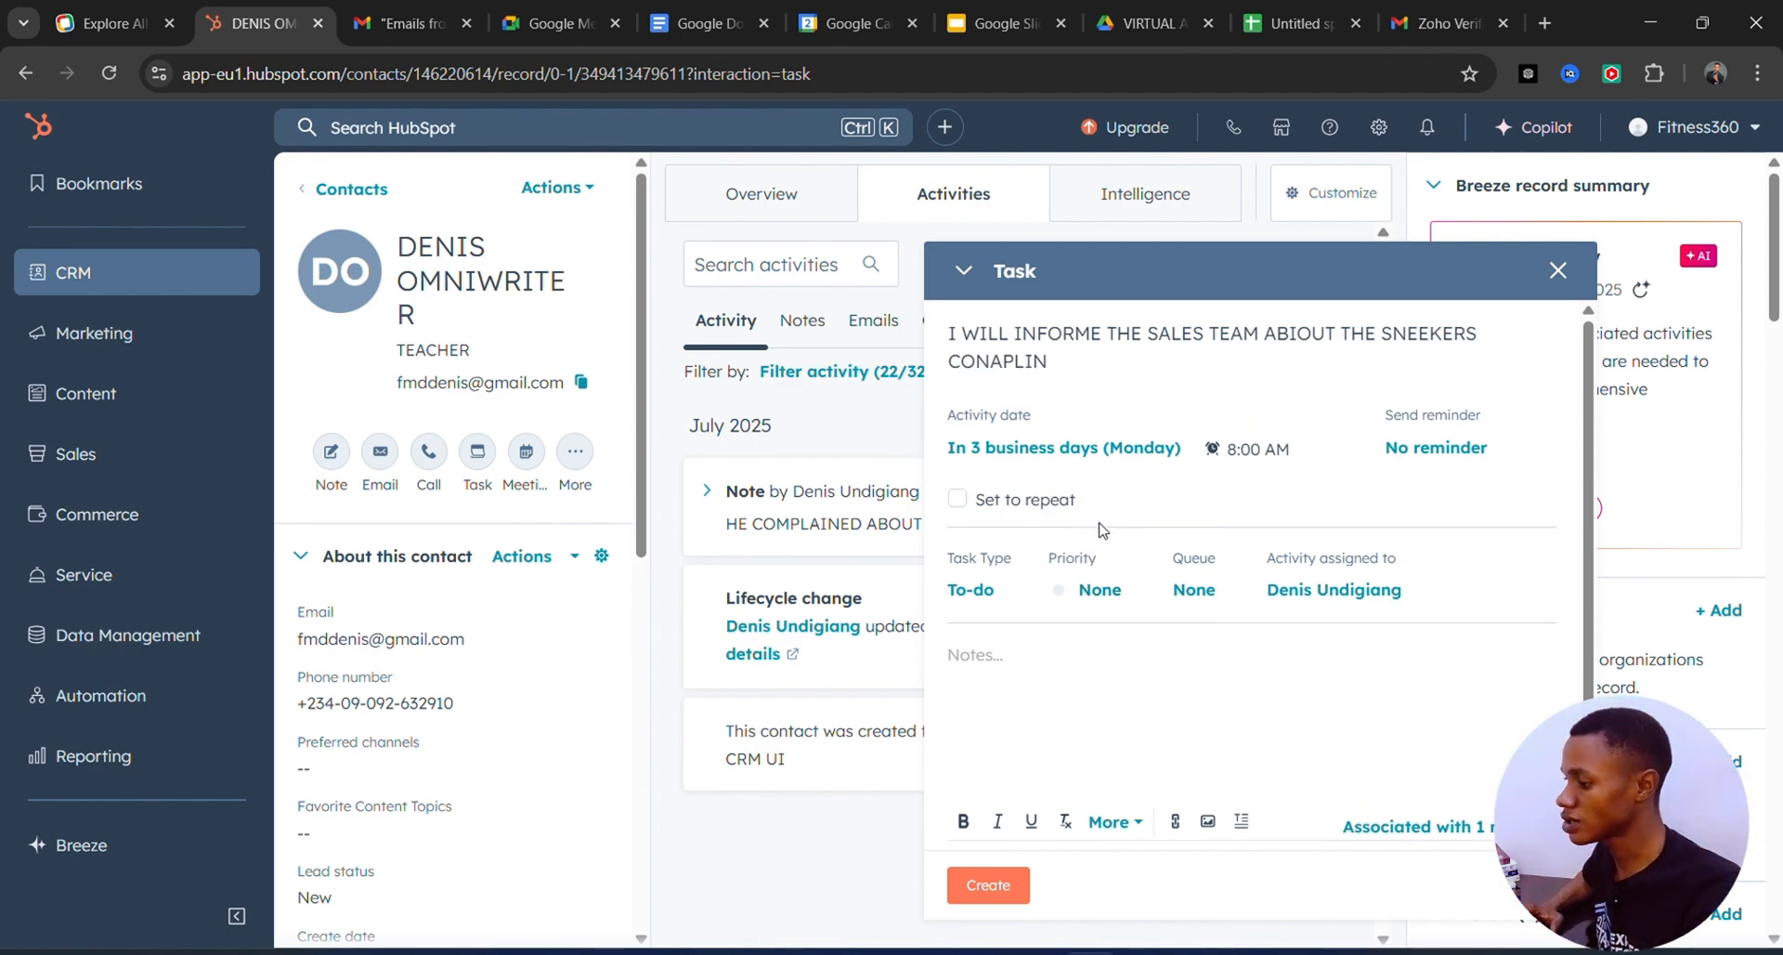
key("BackSpace")
key("BackSpace")
key("BackSpace")
key("BackSpace")
key("BackSpace")
key("BackSpace")
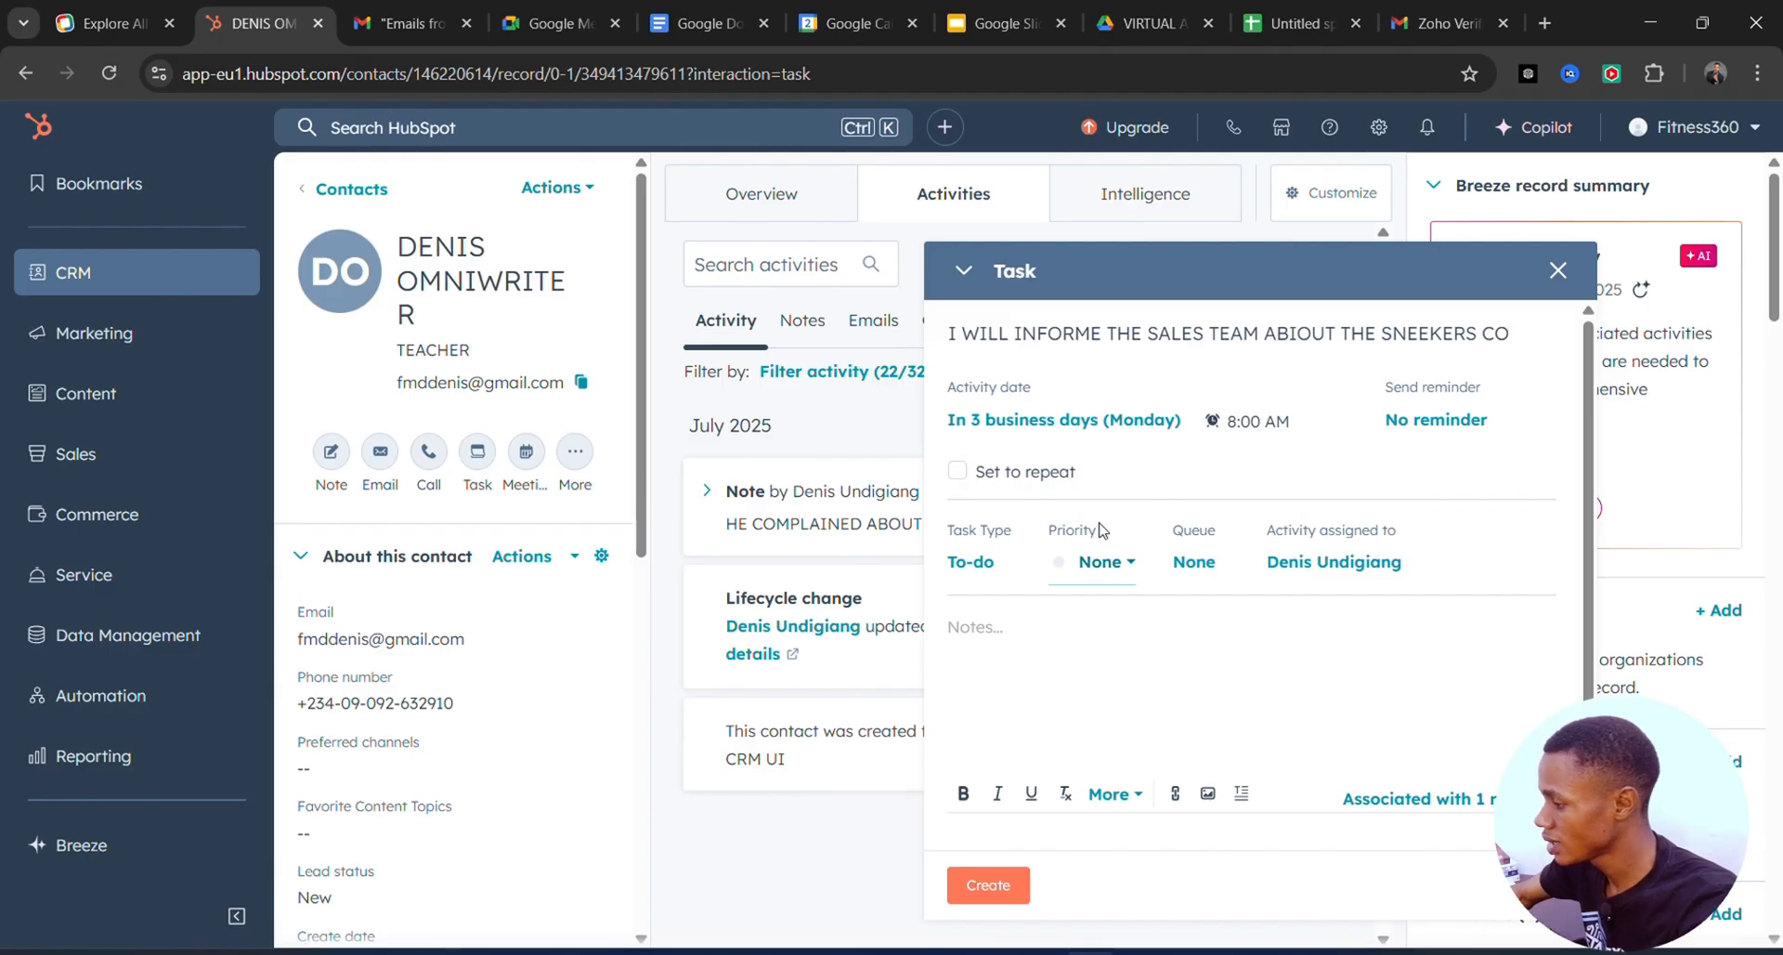
type("MPLAIN")
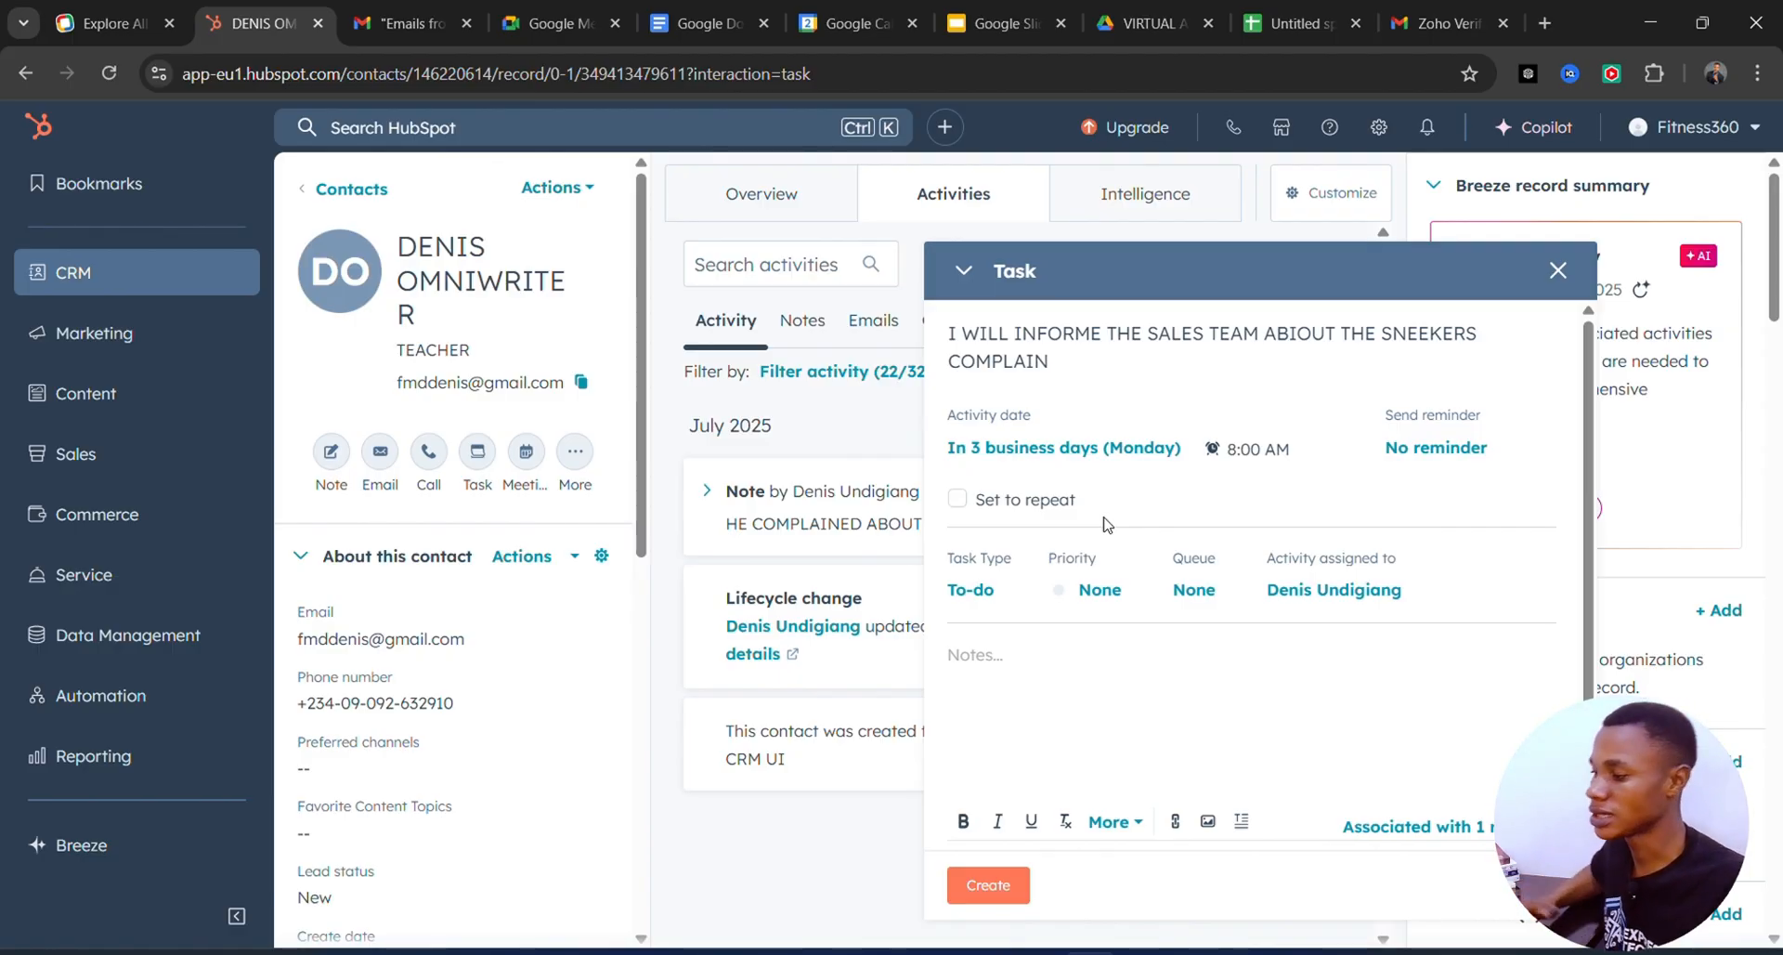
Set the task due in 2 business days at 8:15 AM.
left_click(1226, 447)
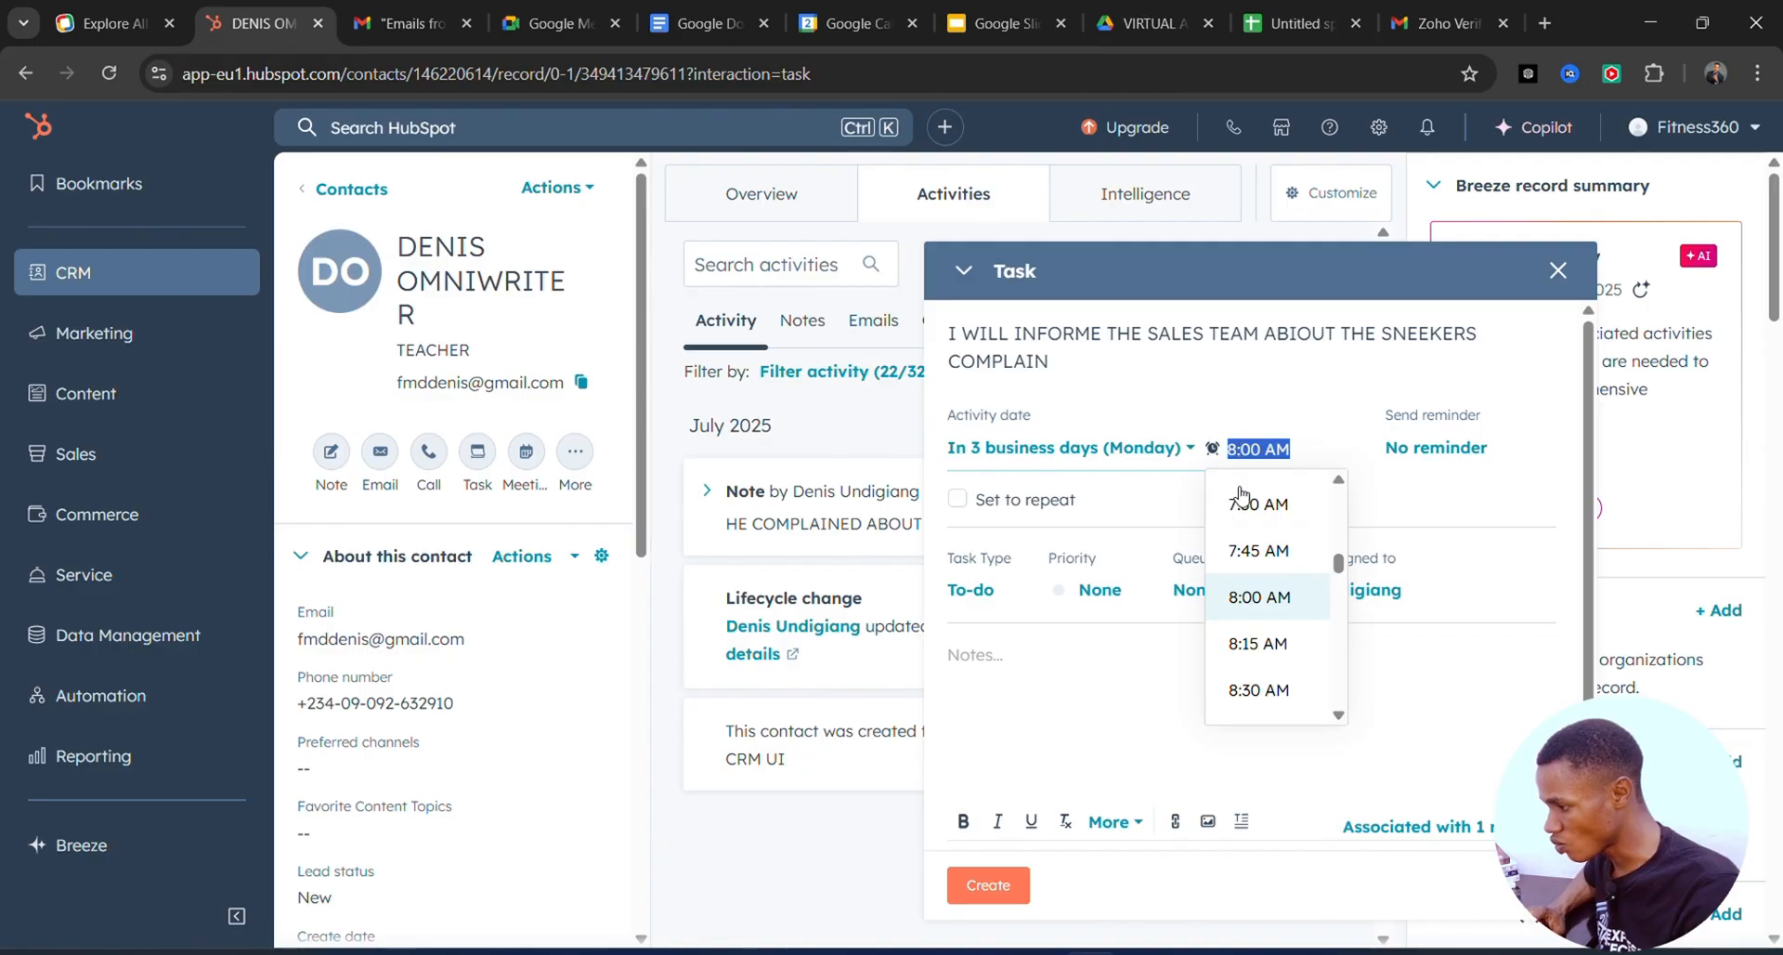
left_click(1257, 643)
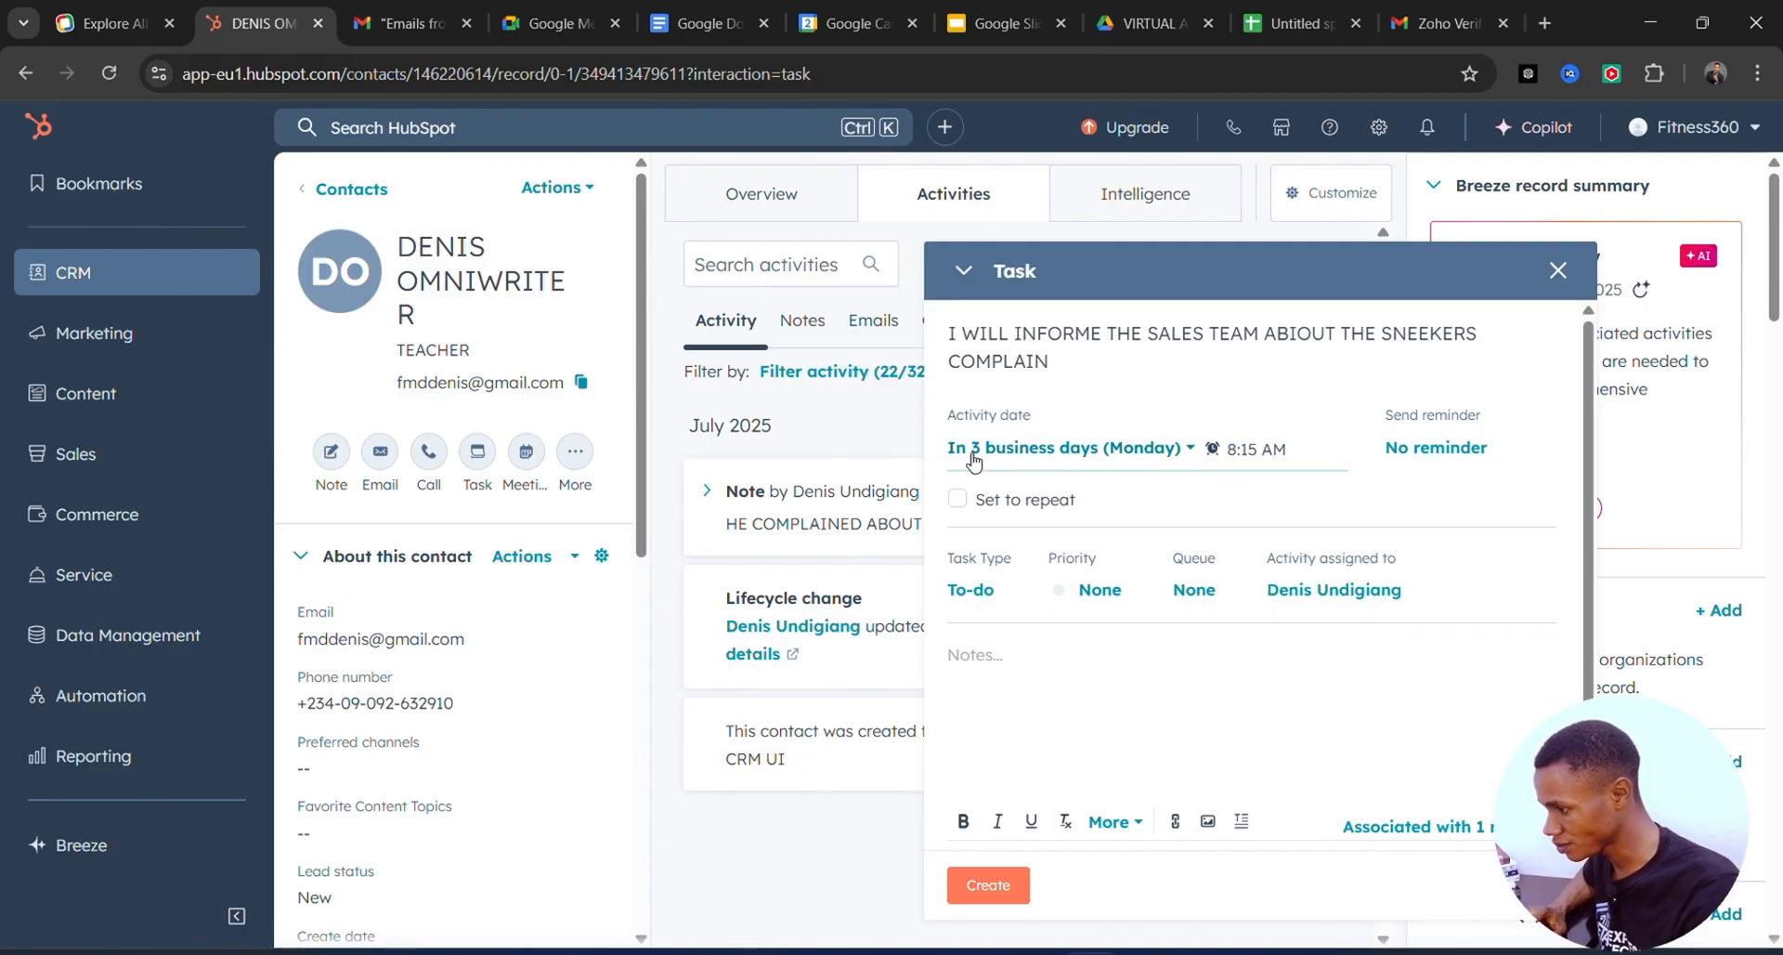
left_click(1193, 454)
left_click(1088, 517)
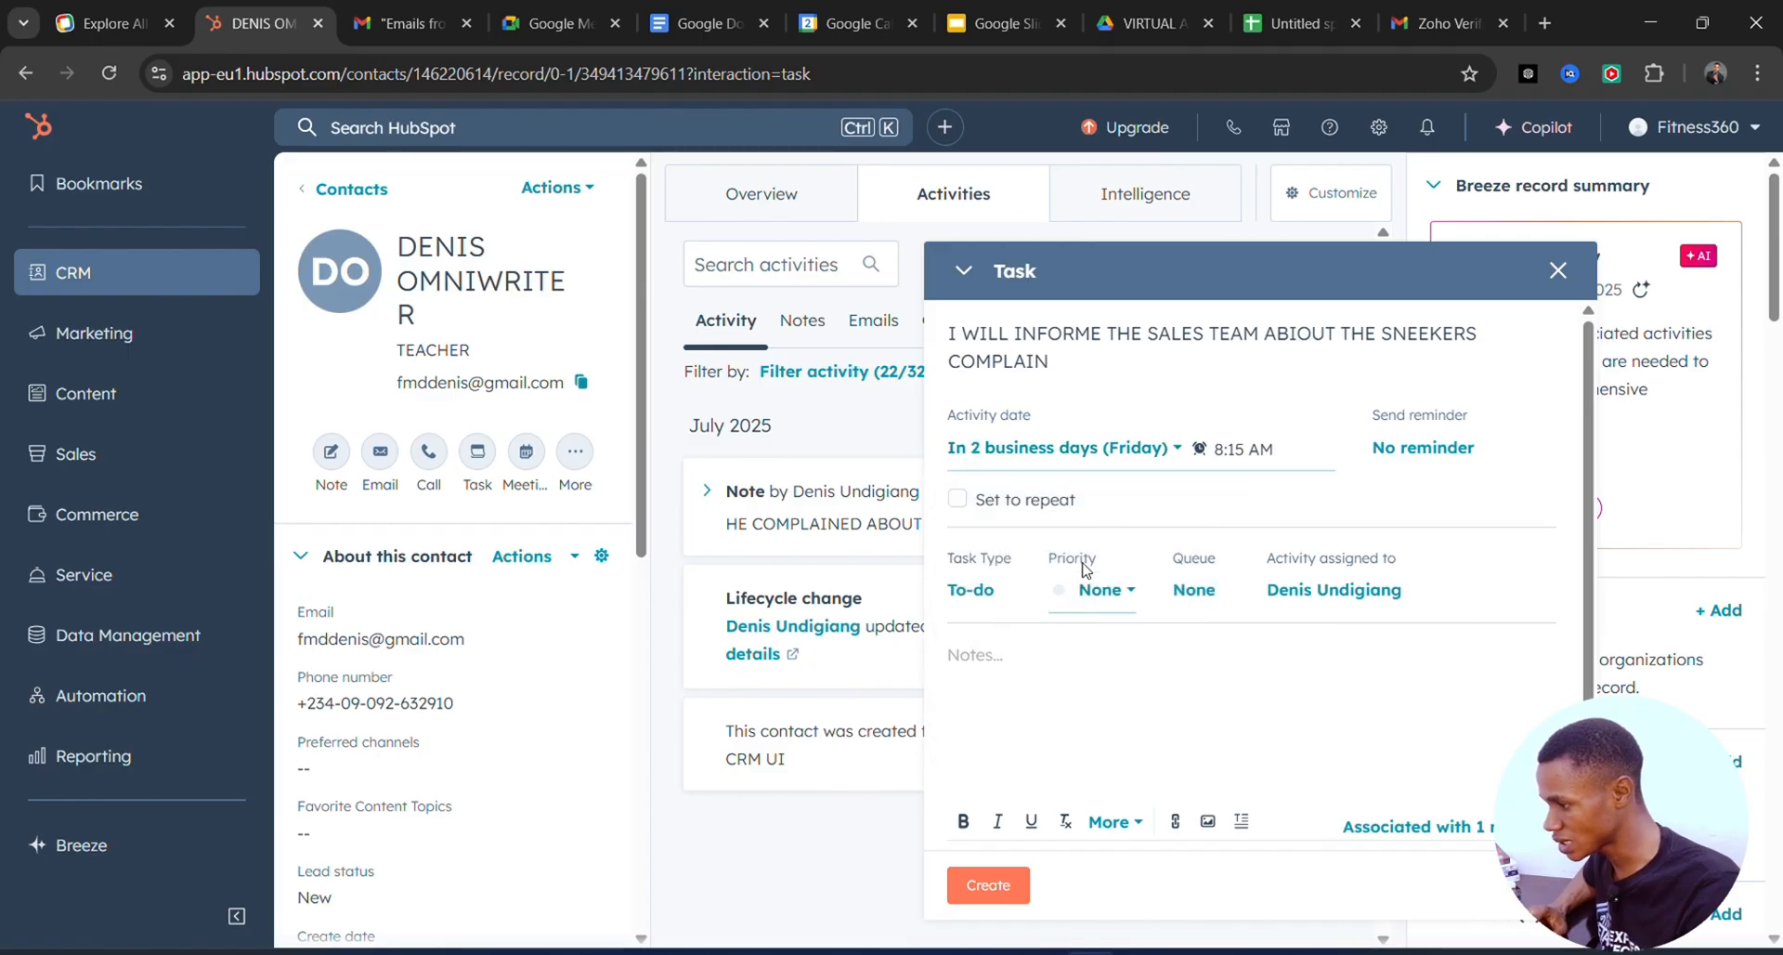
Copy the task title into the task notes.
scroll(984, 599, "down", 1)
left_click(993, 594)
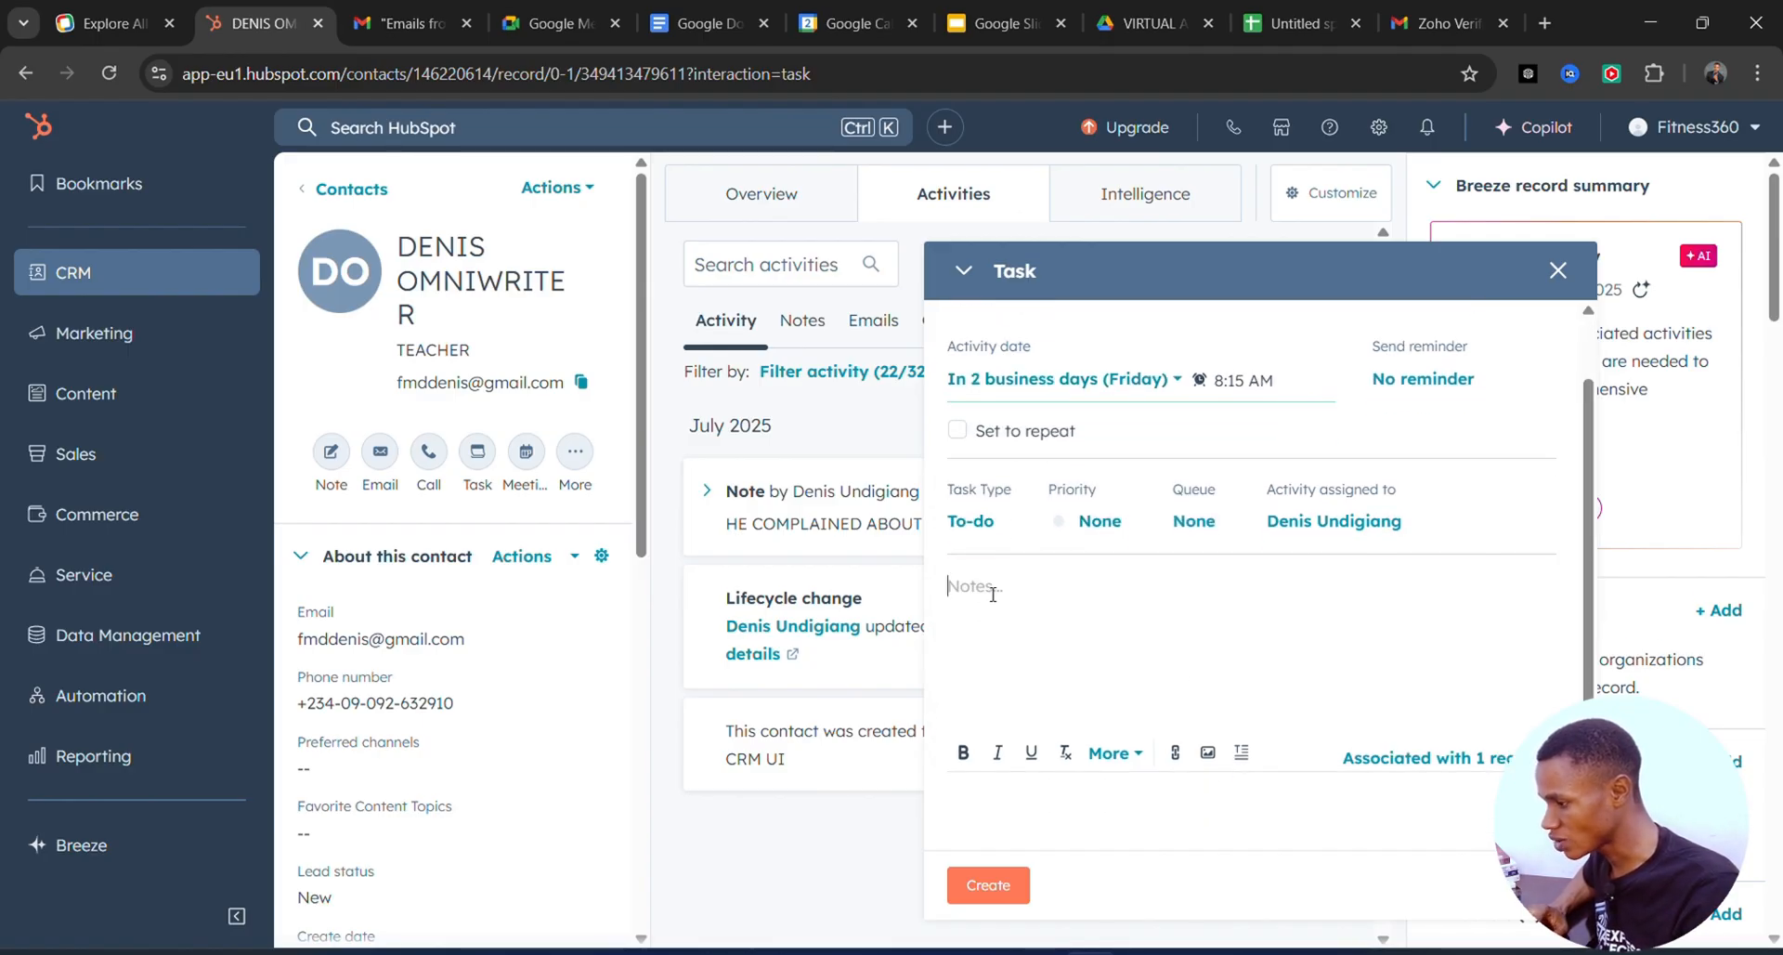
scroll(1121, 444, "up", 1)
left_click(1073, 360)
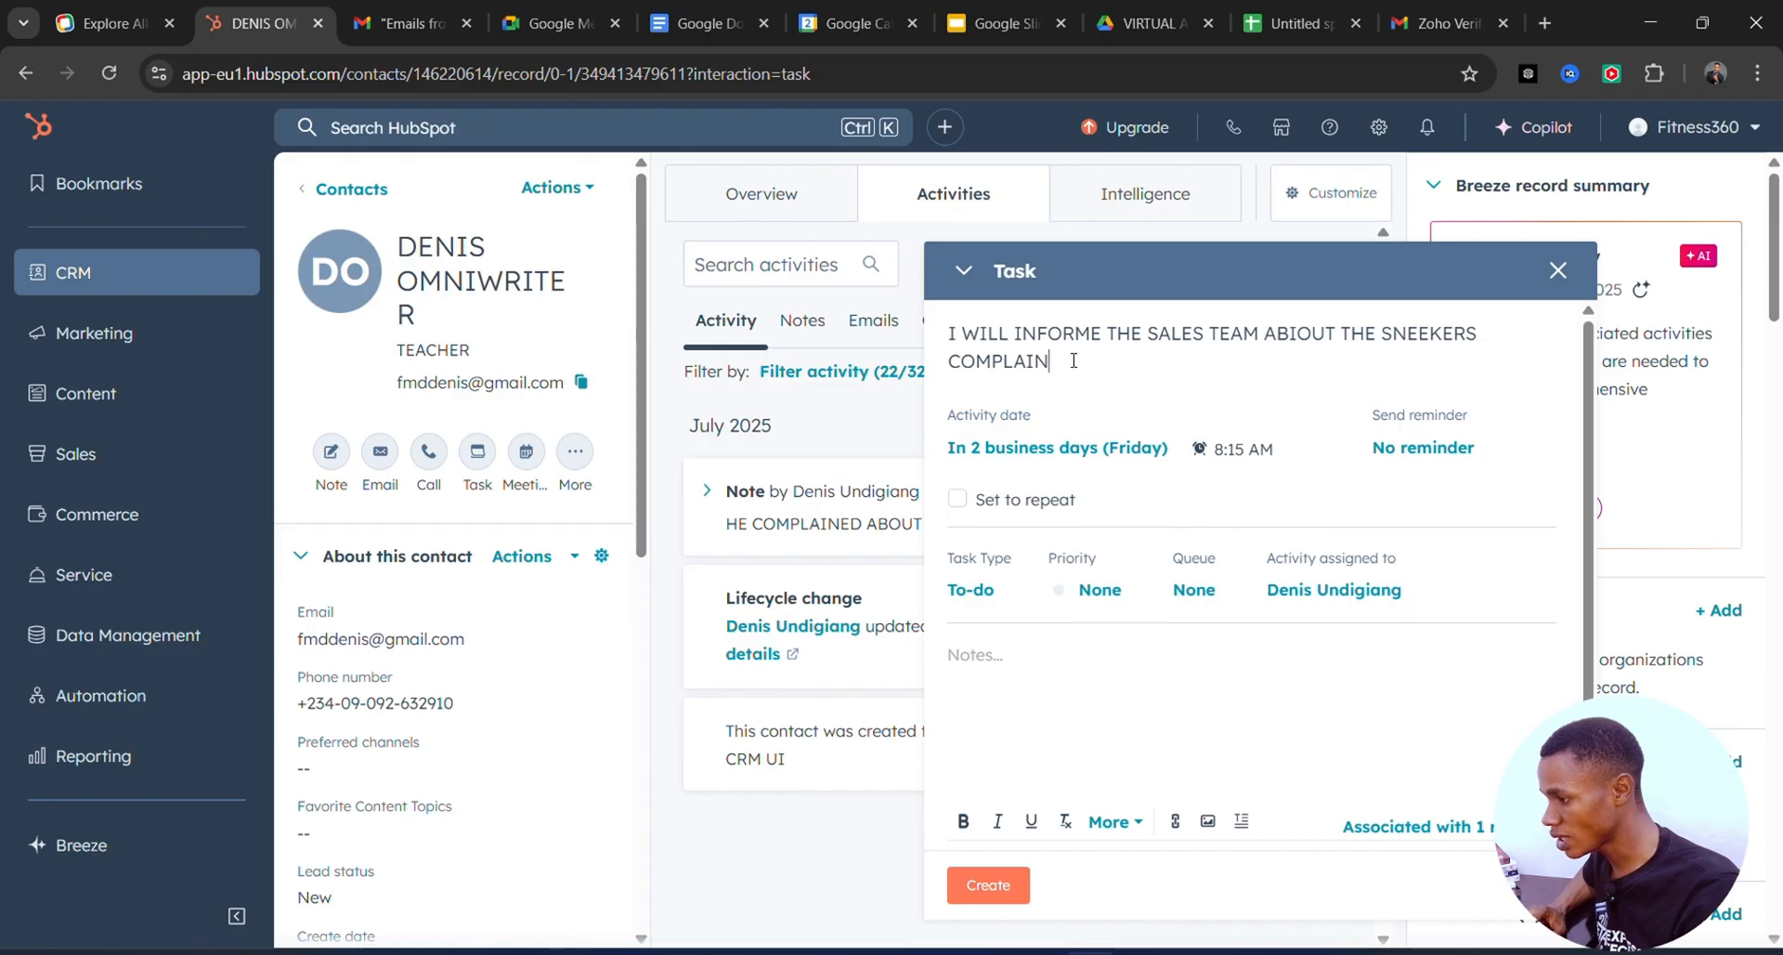
left_click_drag(1074, 361, 938, 320)
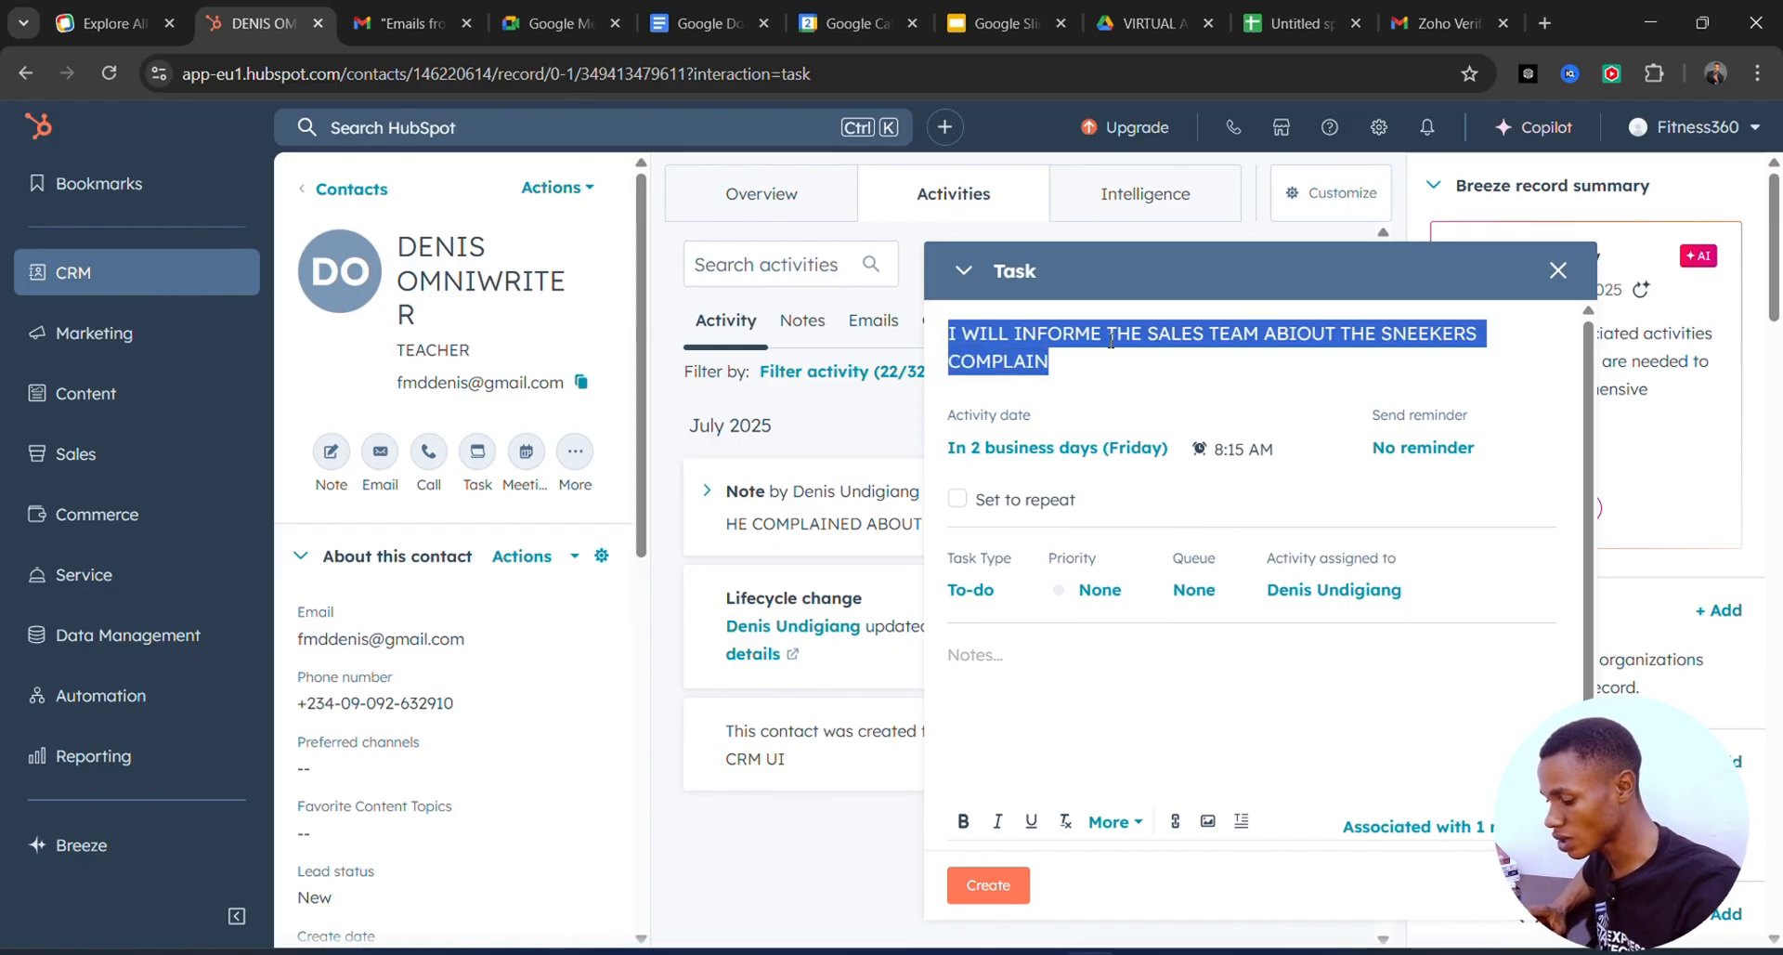
key("ctrl+c")
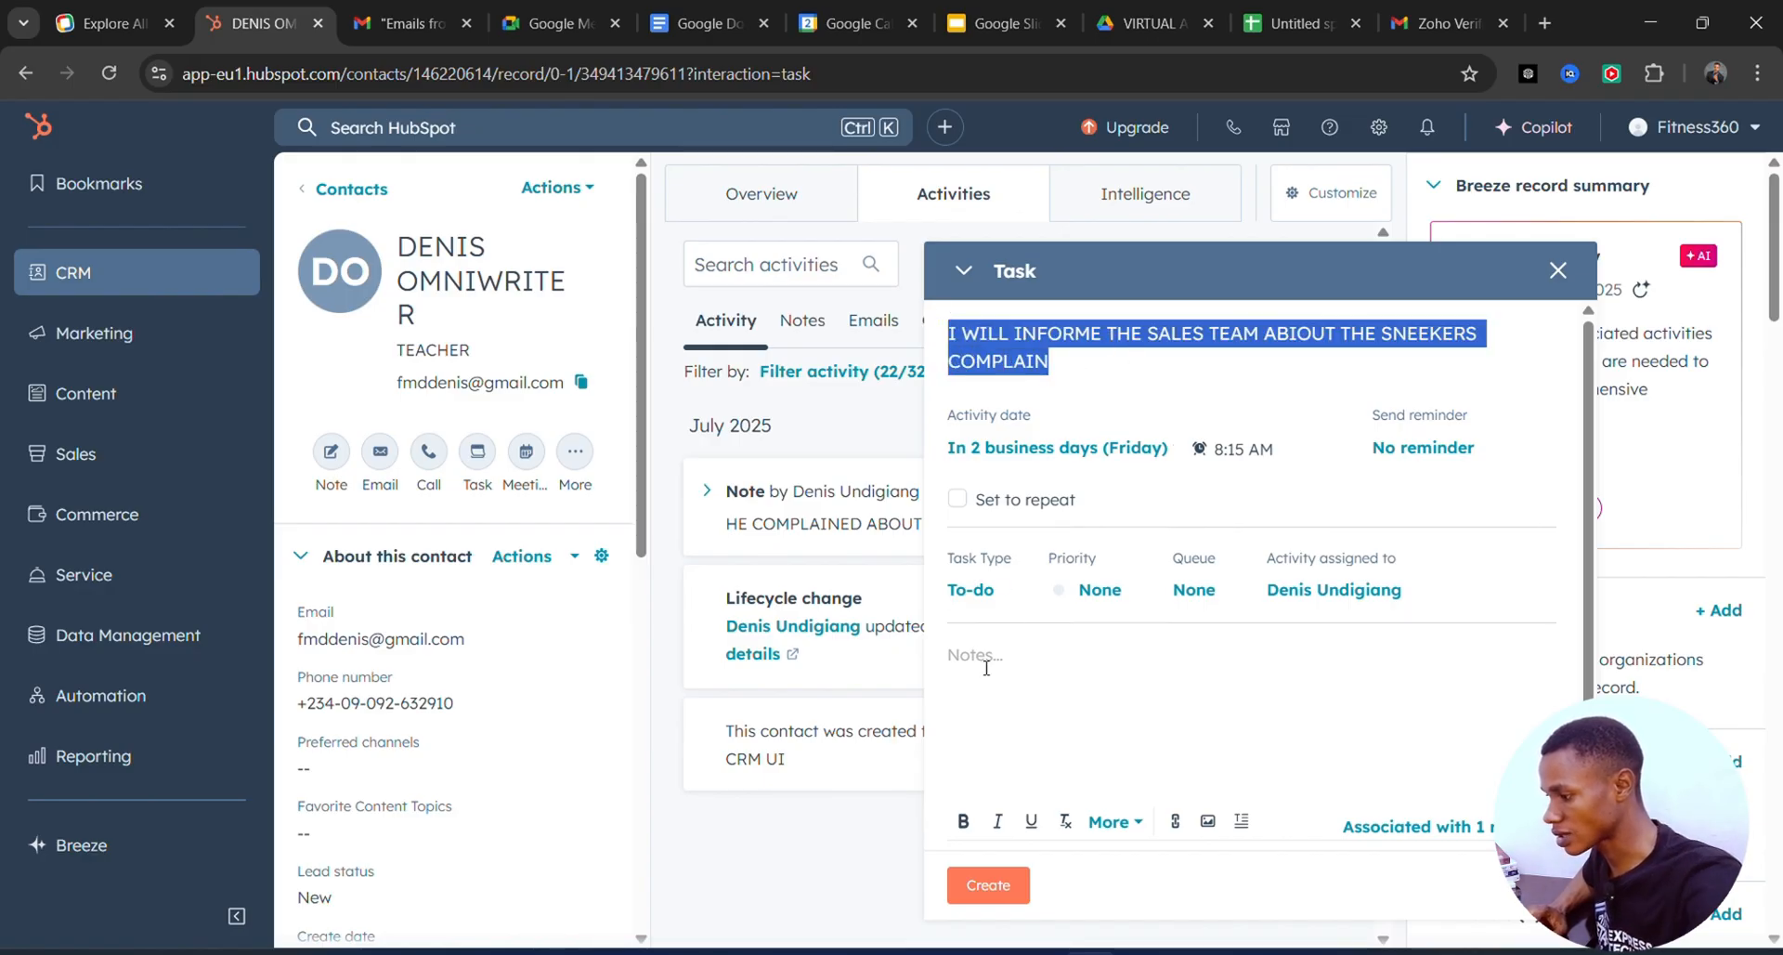
left_click(982, 661)
key("ctrl+v")
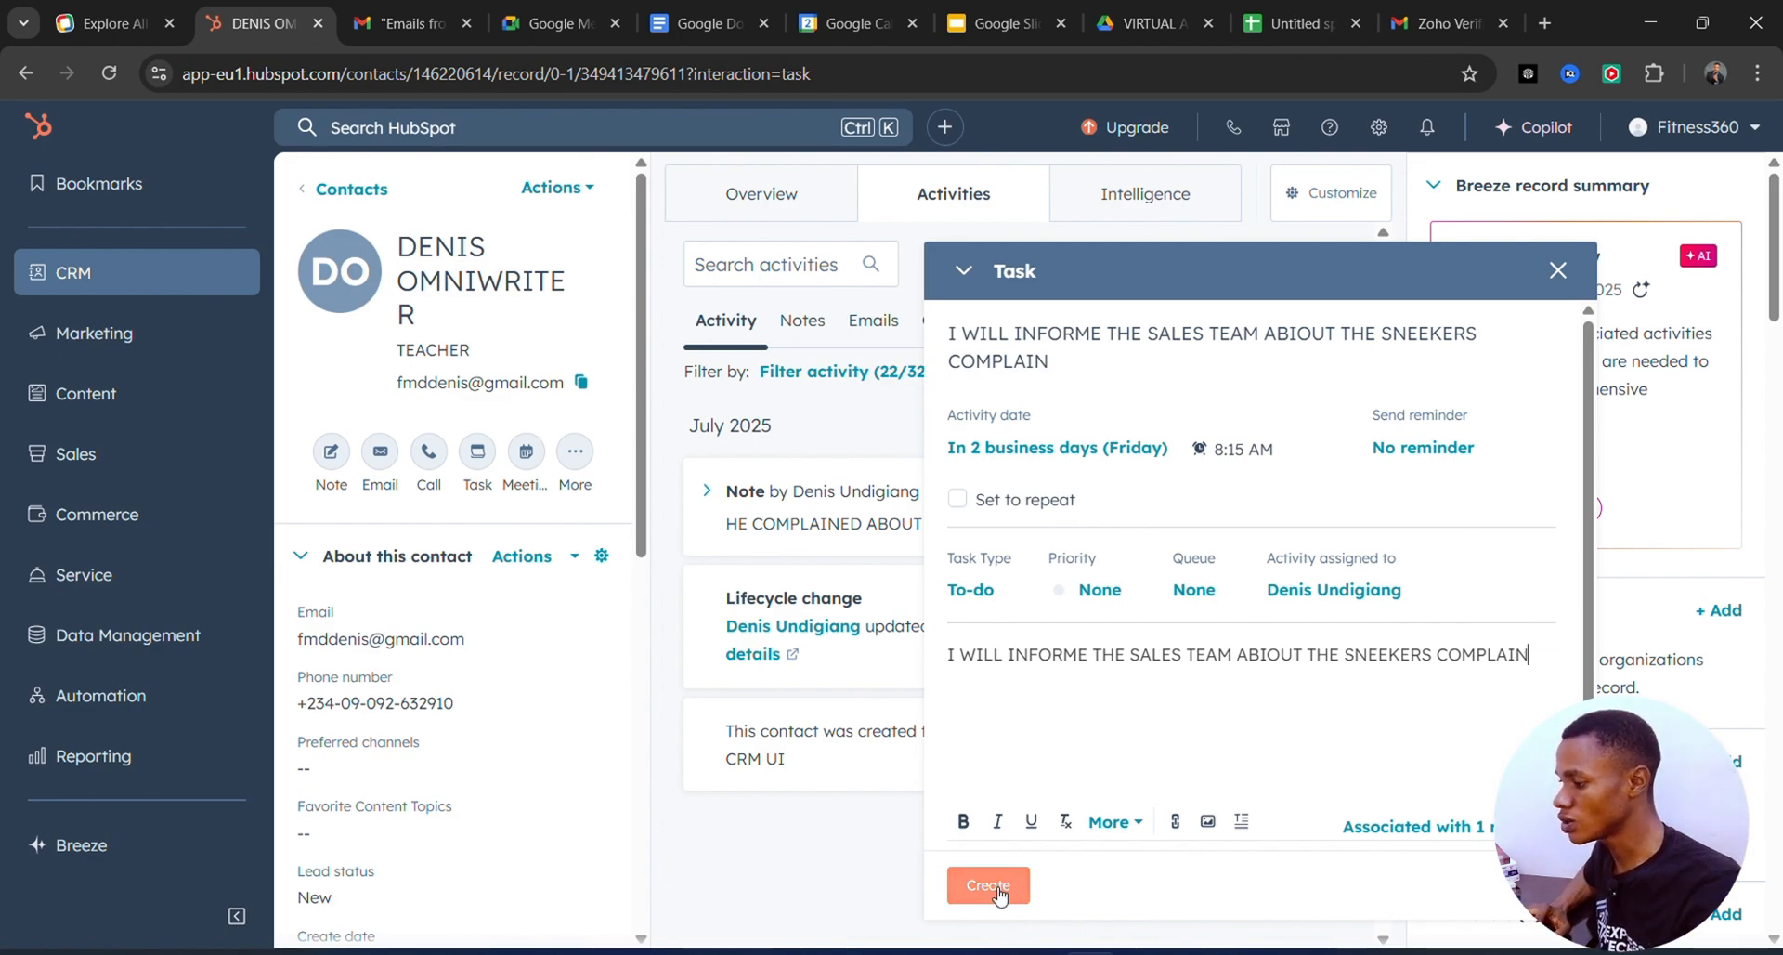
Set a 30-minutes-before reminder and create the task.
left_click(1477, 458)
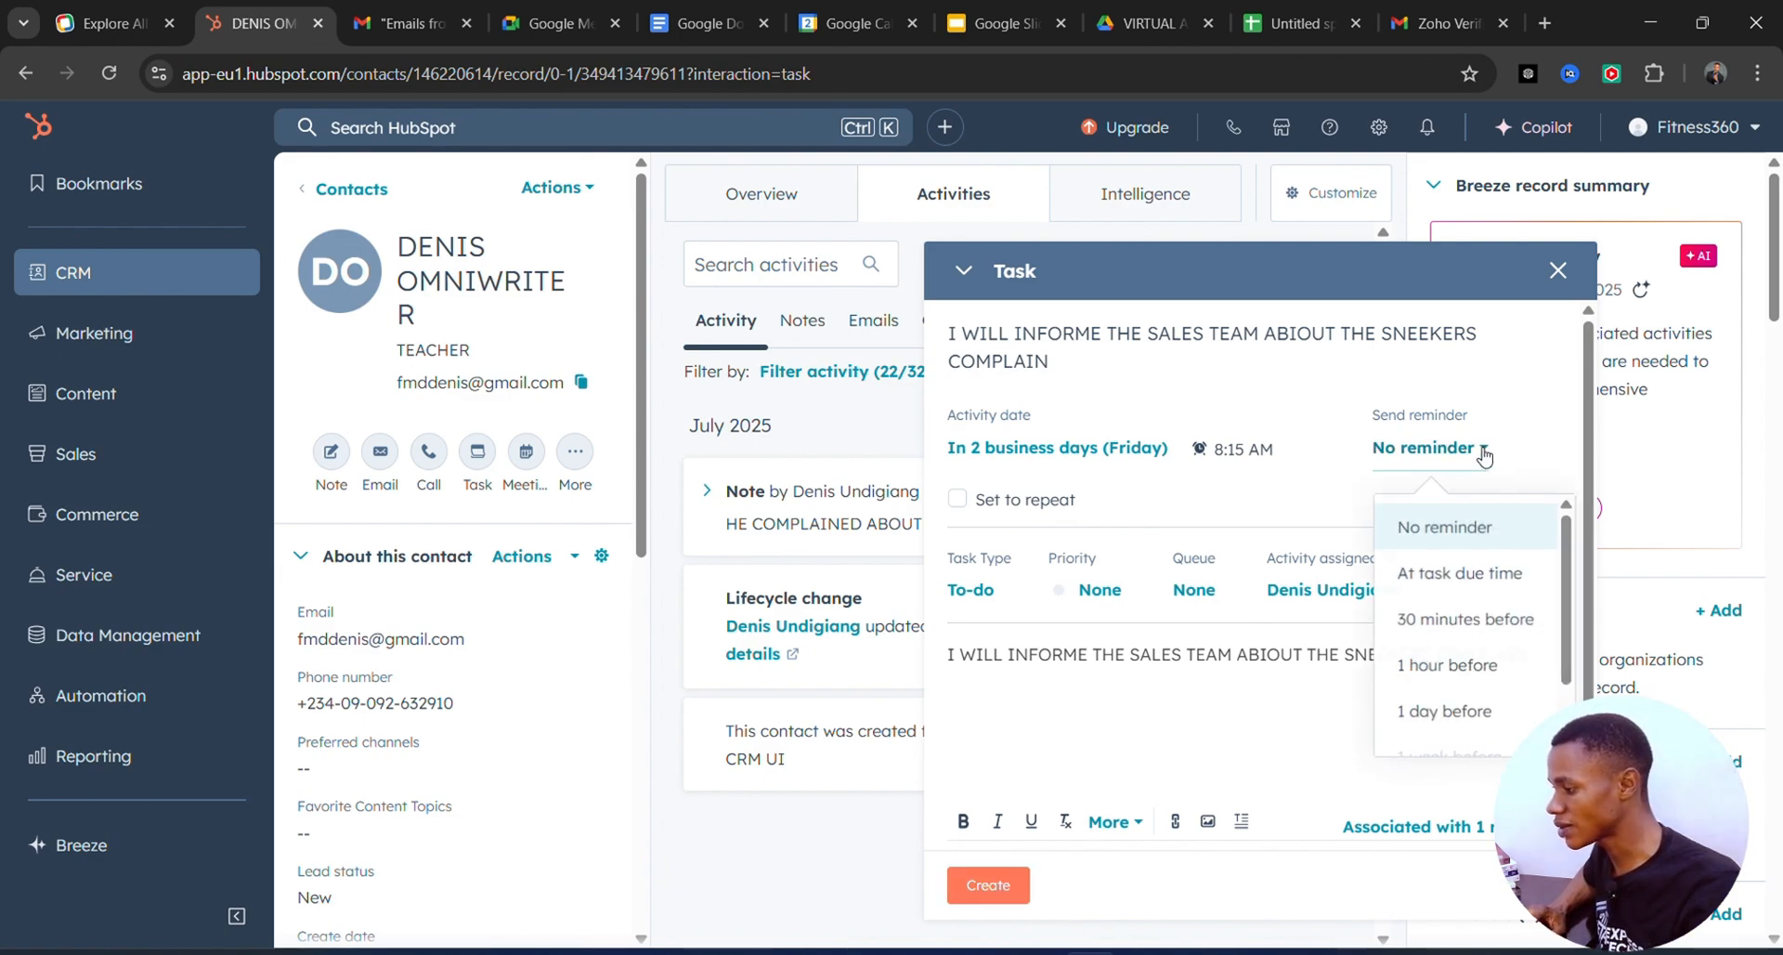
left_click(1471, 624)
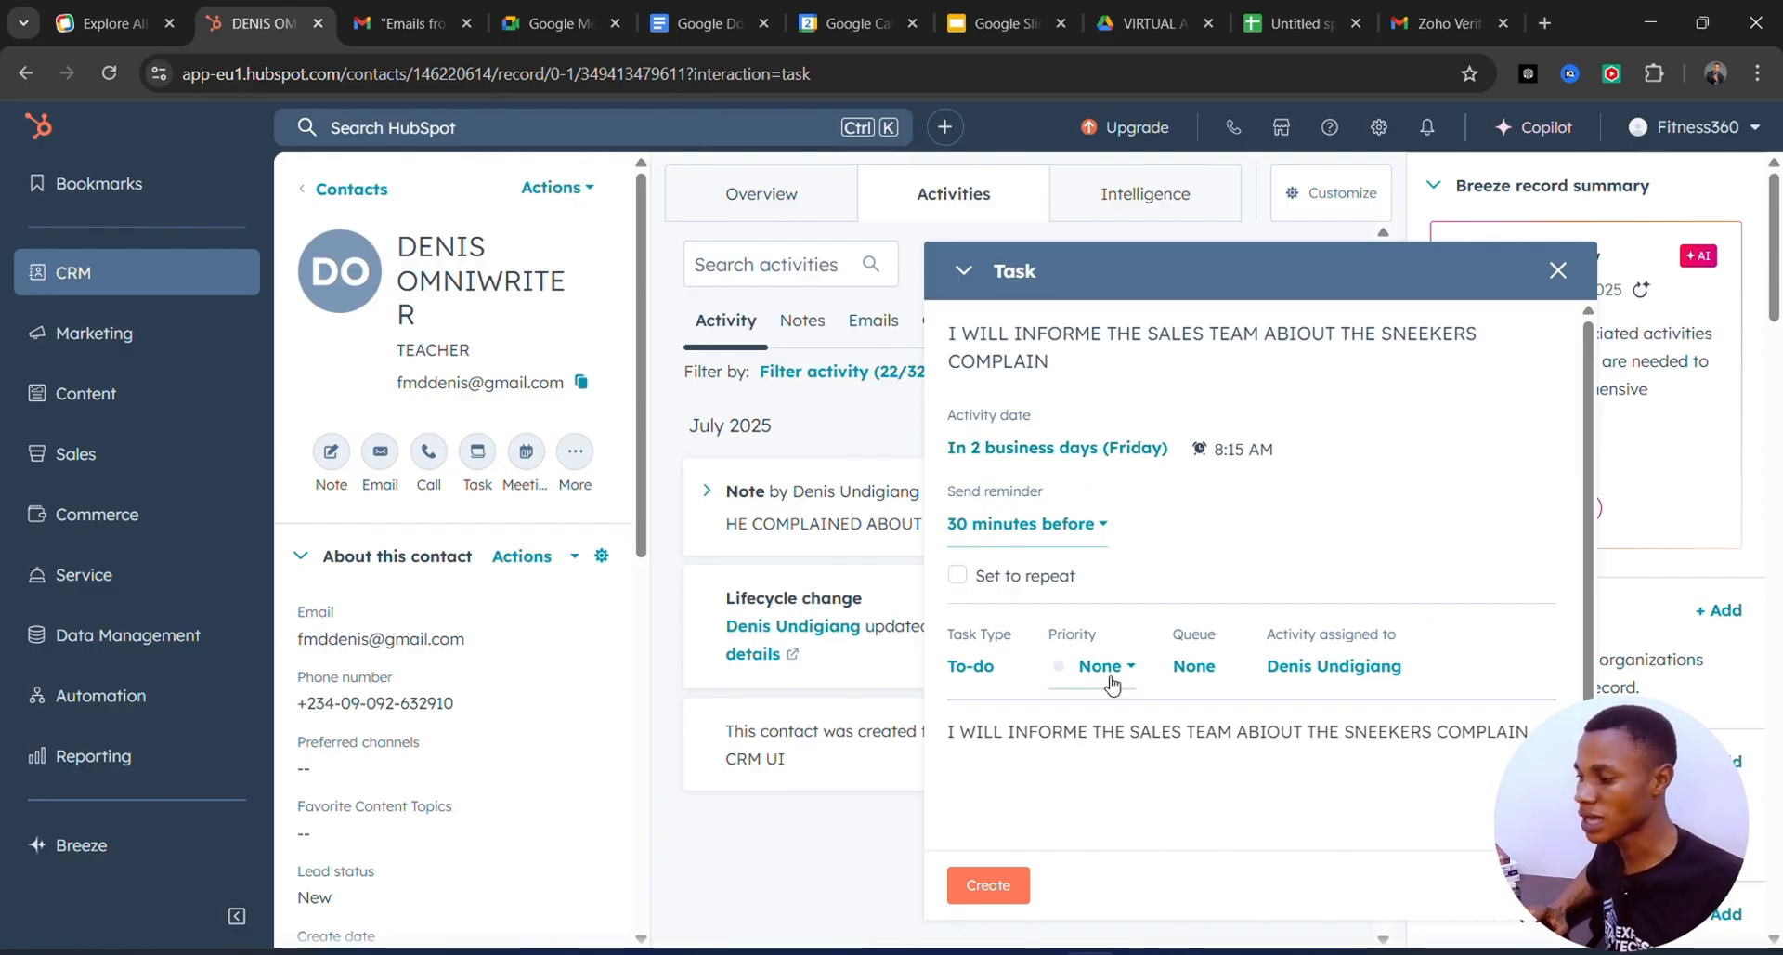
left_click(990, 891)
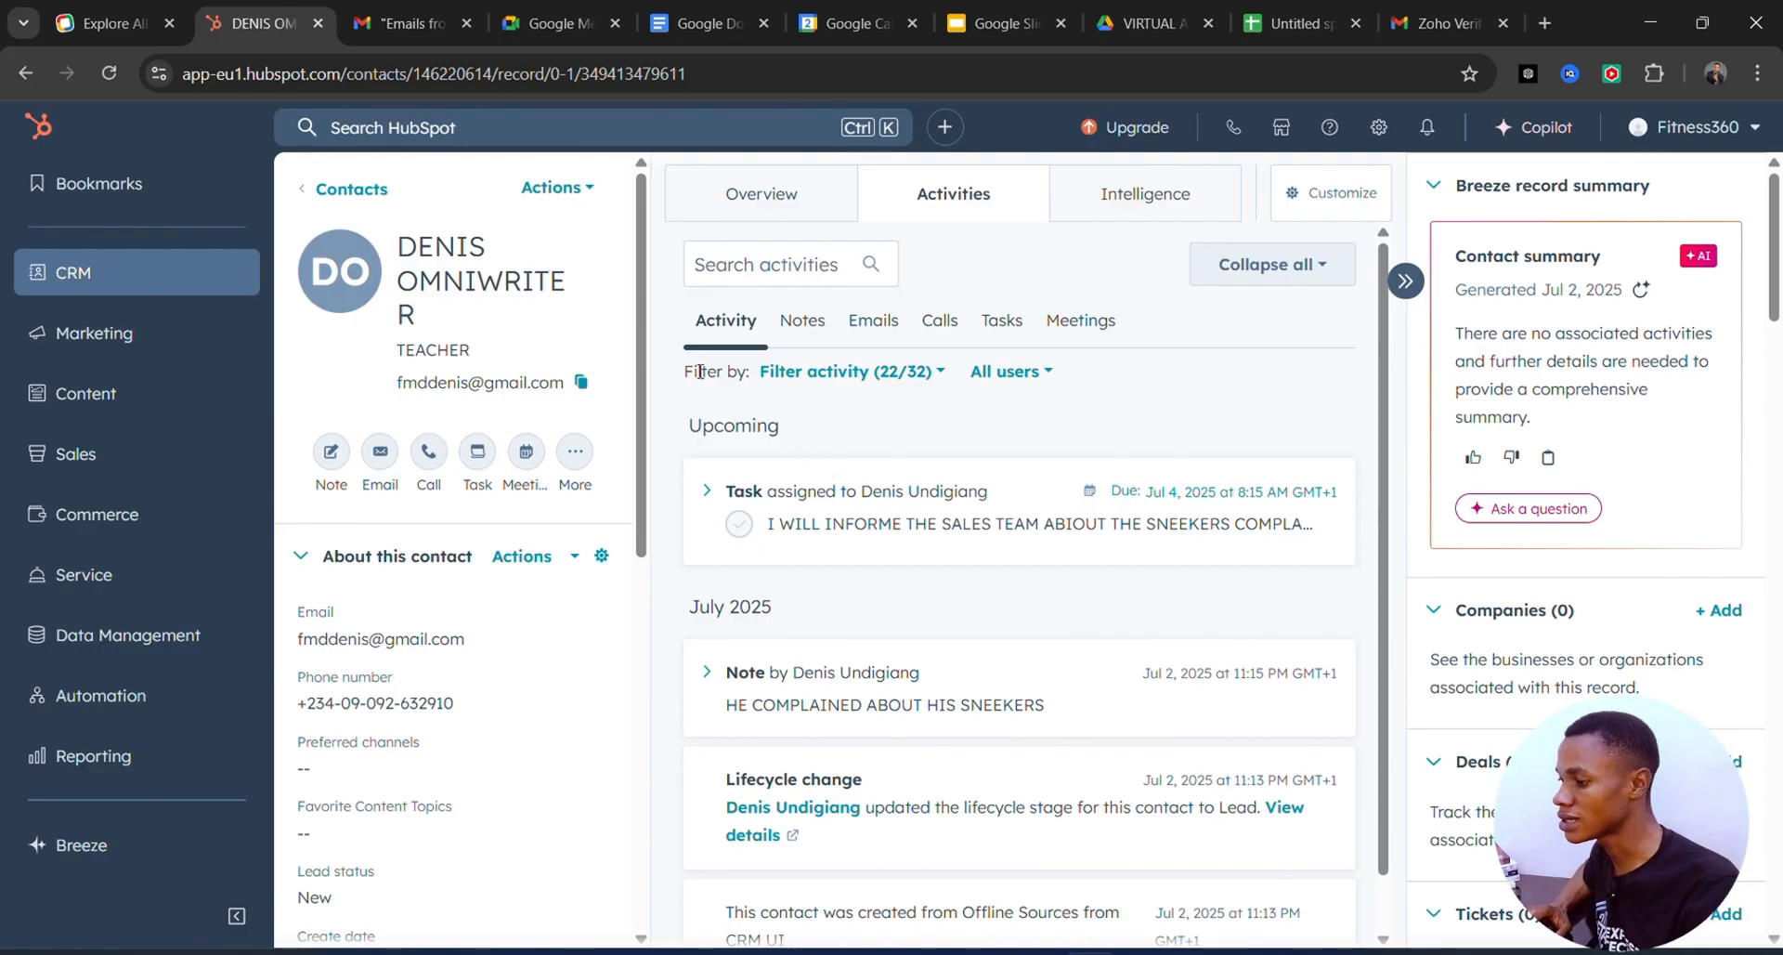
Review the contact's Intelligence details after glancing at its Actions menu.
left_click(590, 190)
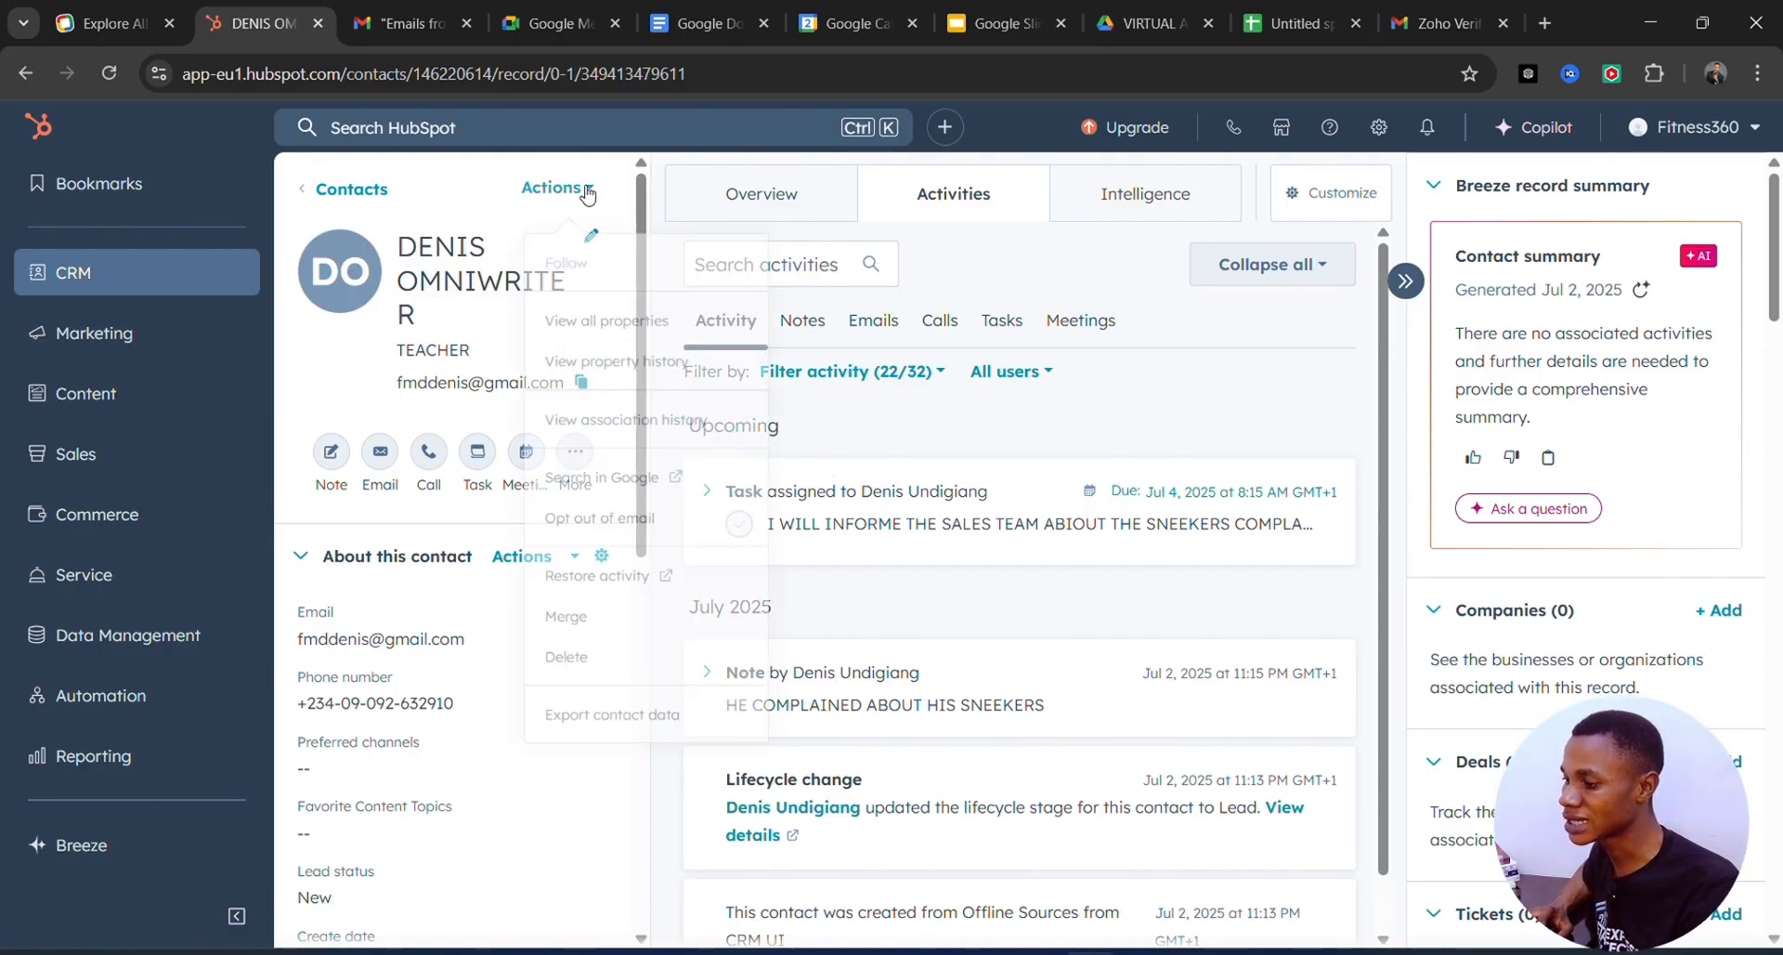
left_click(586, 193)
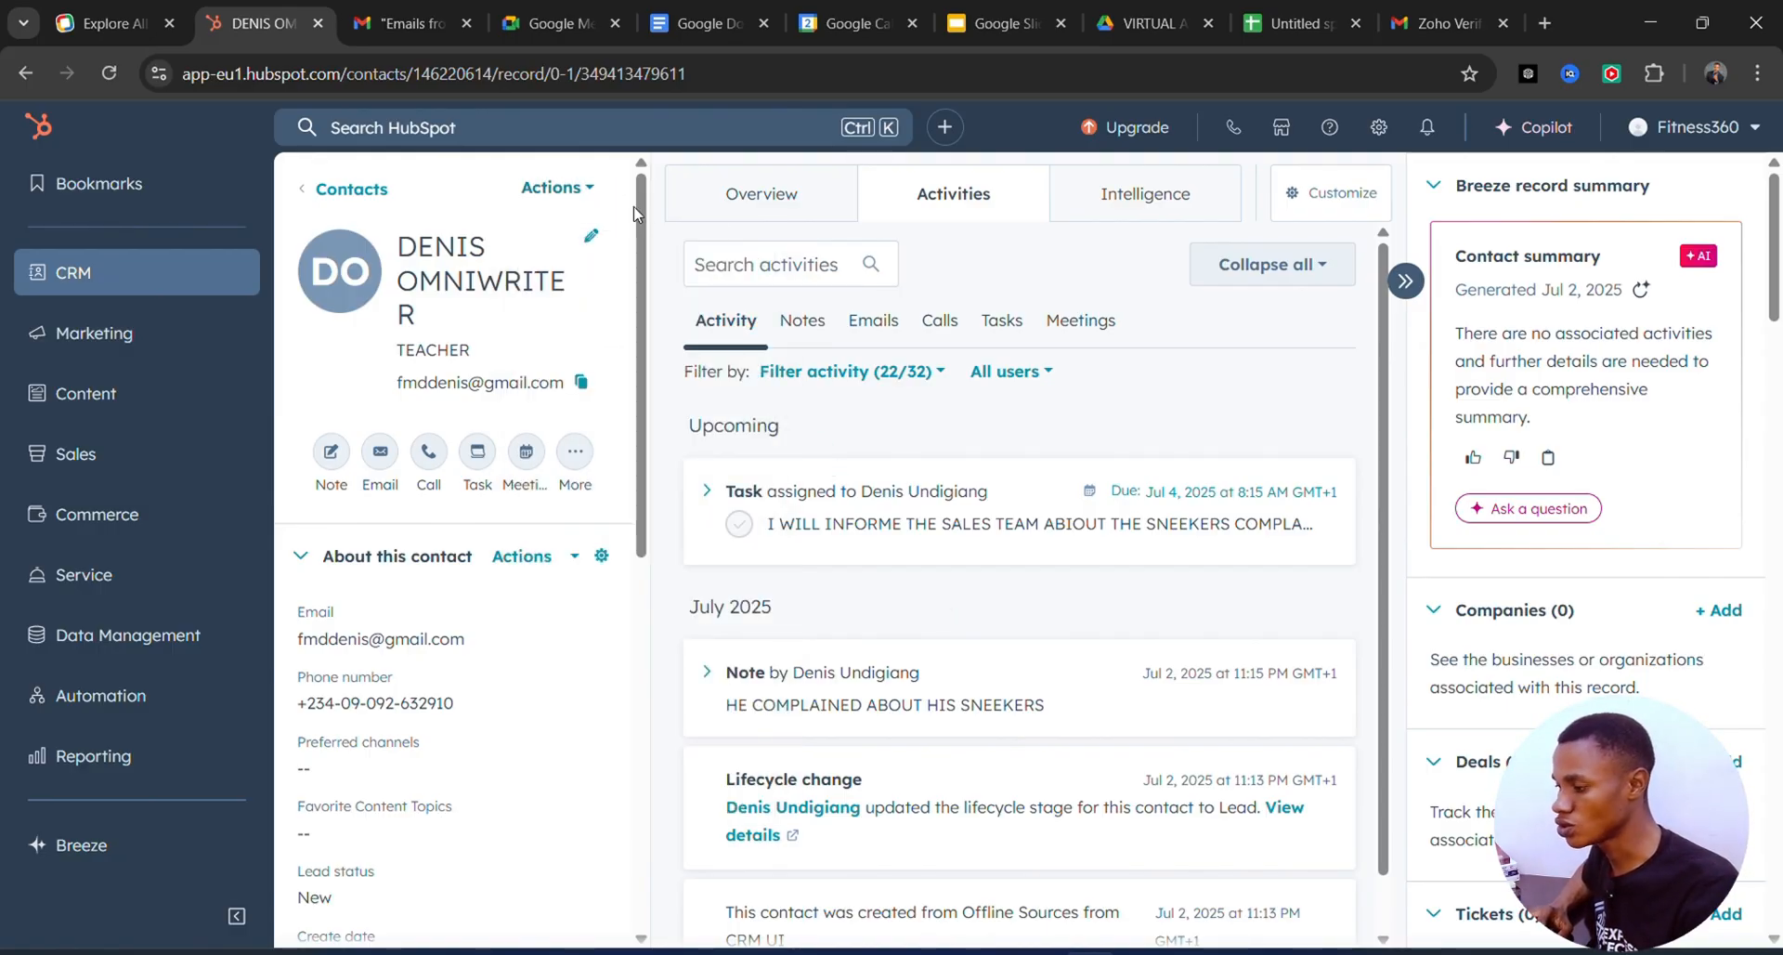
left_click(1094, 210)
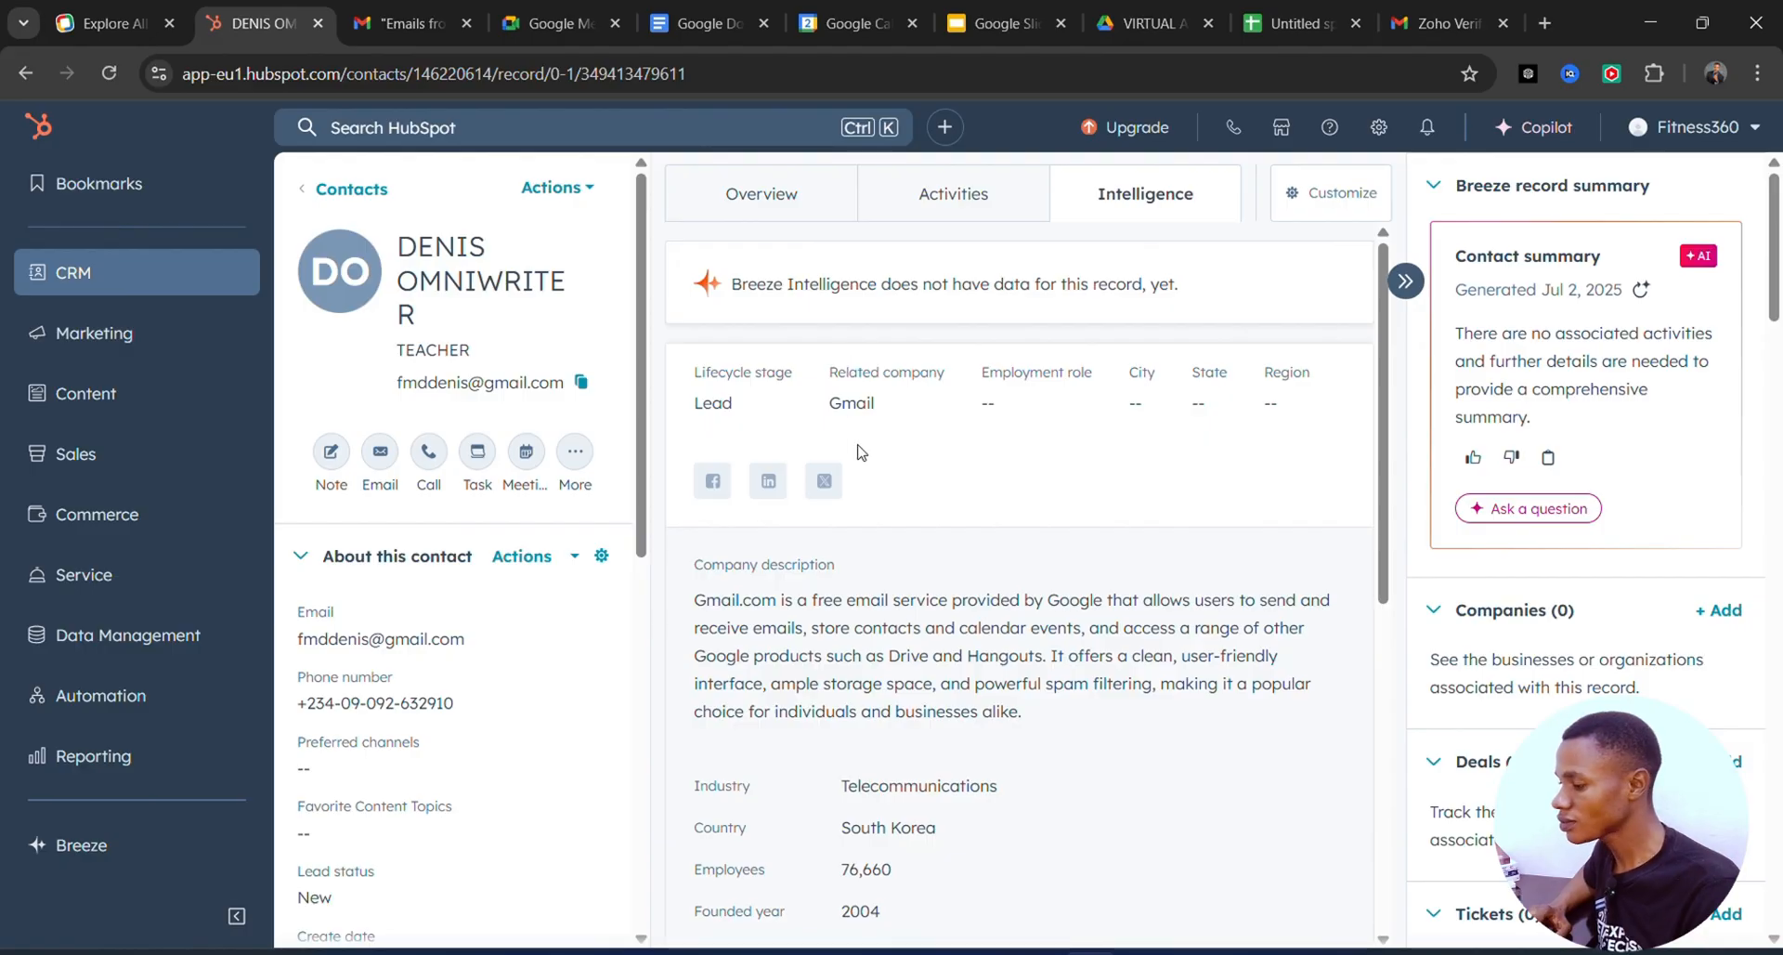
scroll(1300, 502, "down", 2)
scroll(1243, 425, "up", 2)
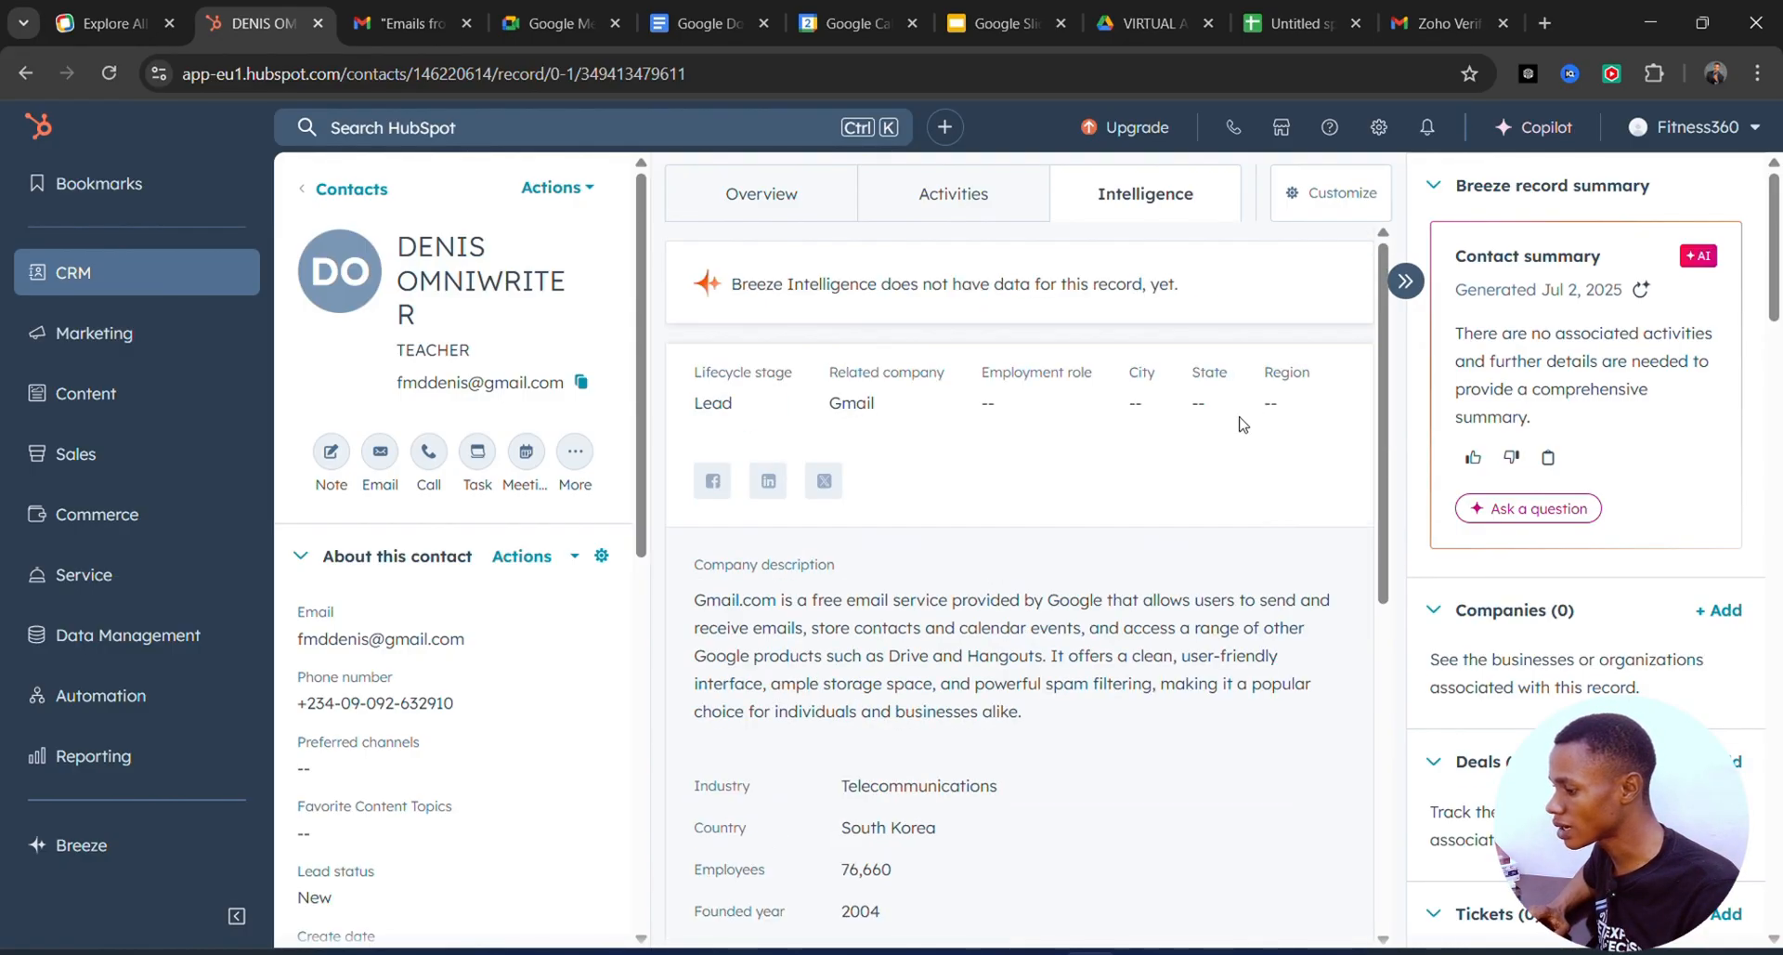
Recheck the Activities timeline, then return to the contacts list.
left_click(928, 195)
scroll(1076, 488, "down", 1)
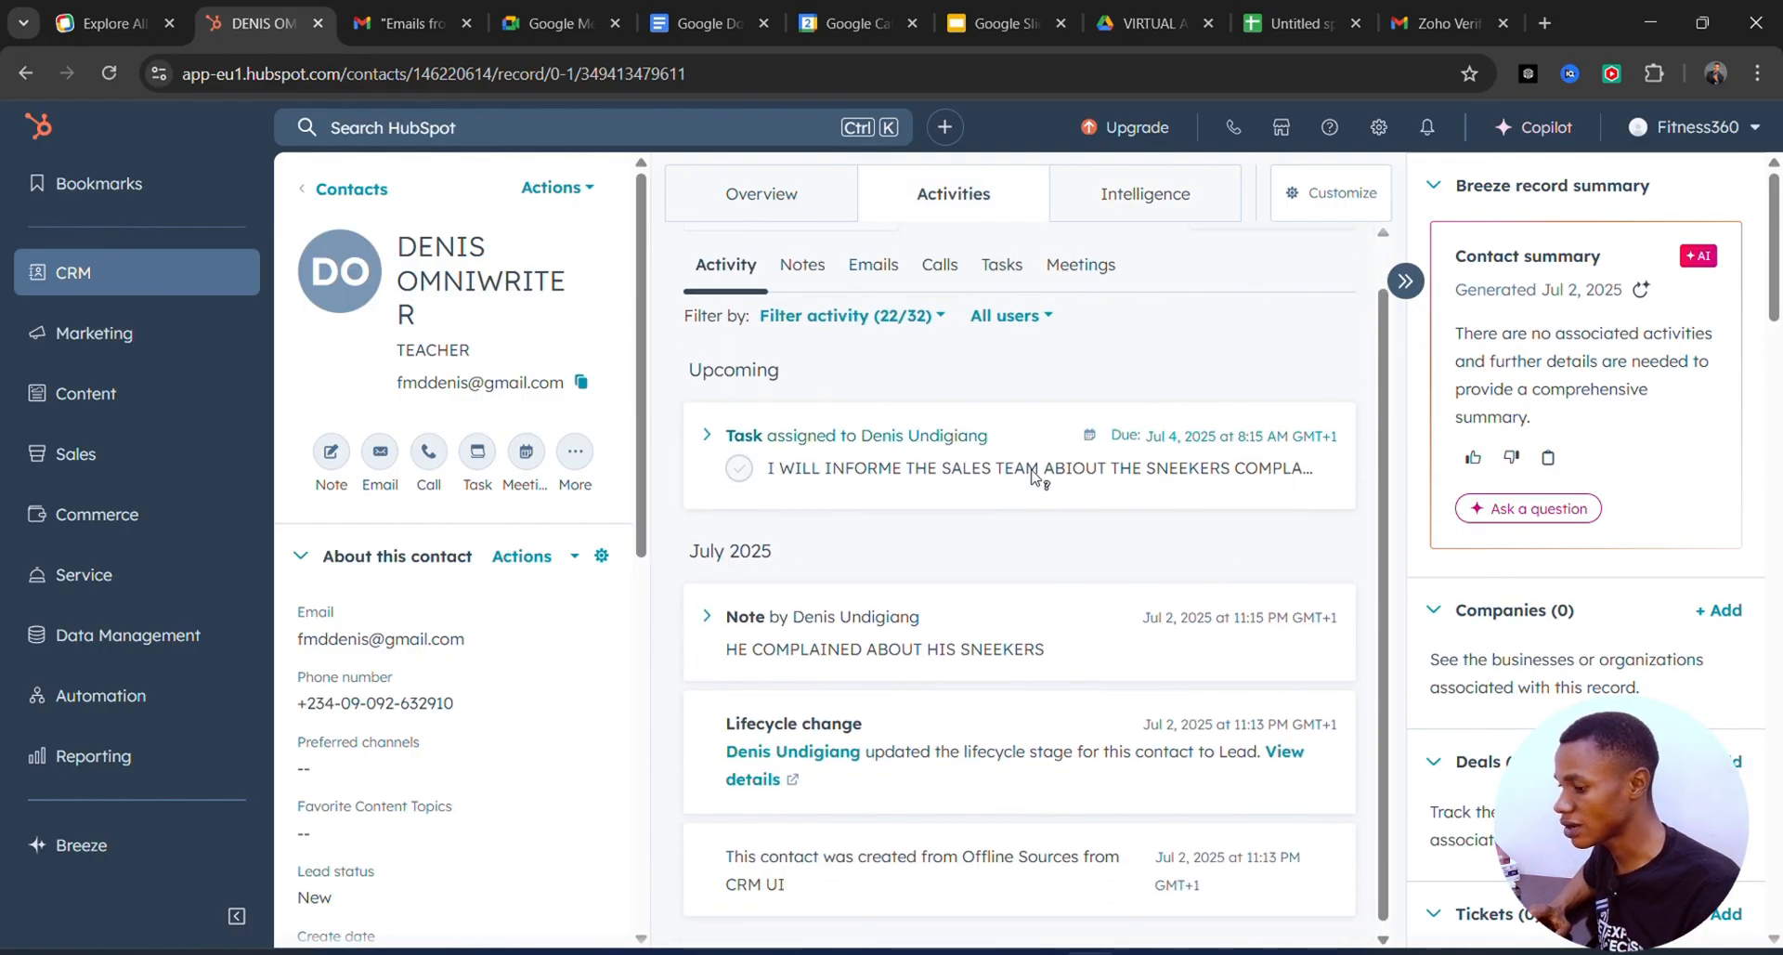
scroll(1049, 473, "up", 1)
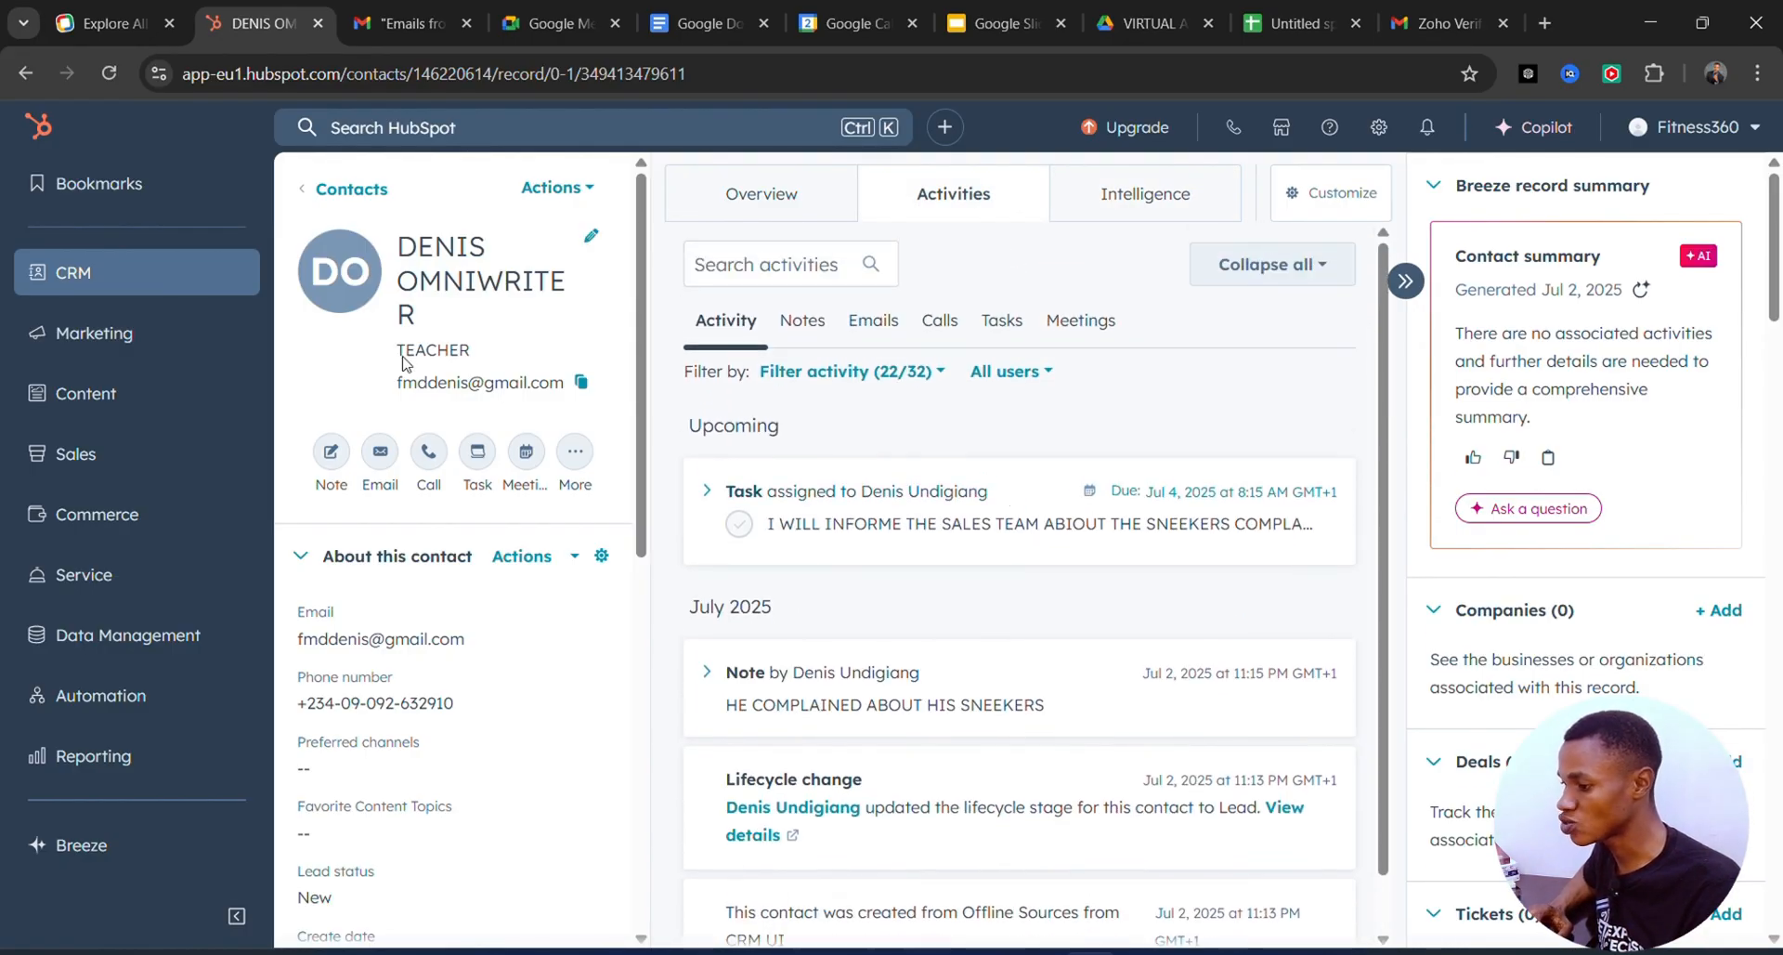
left_click(345, 188)
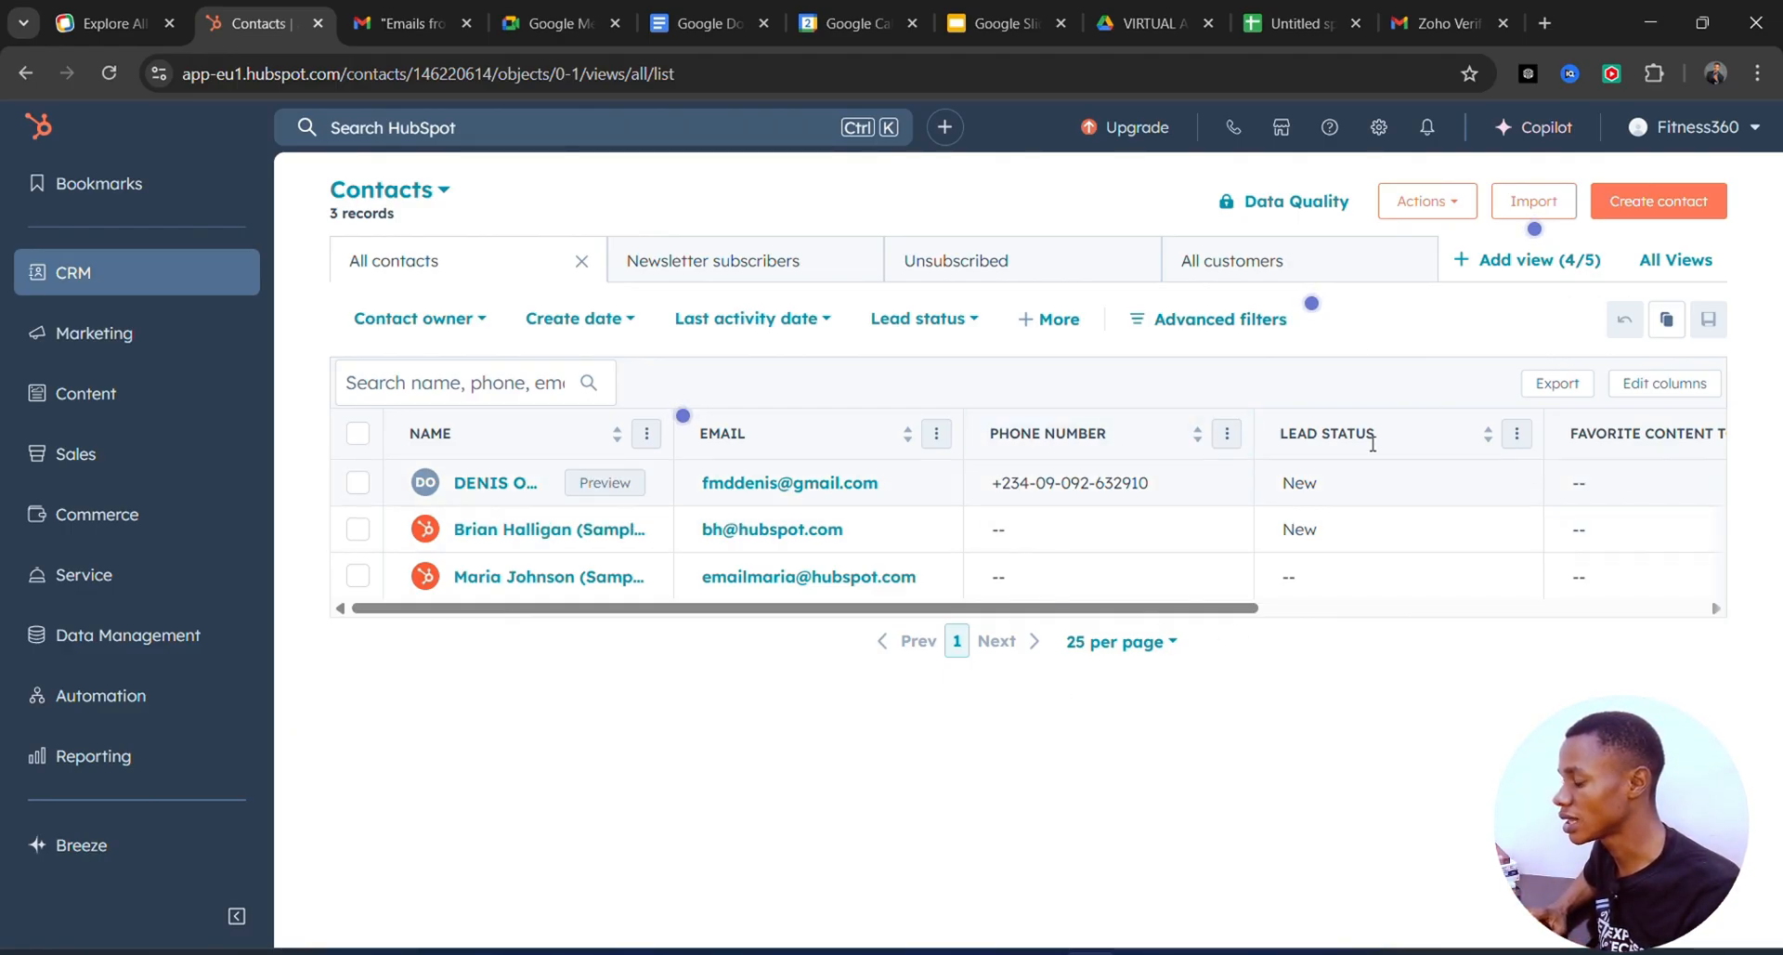
View the Actions dropdown options on the All contacts list of 3 records.
left_click(1458, 206)
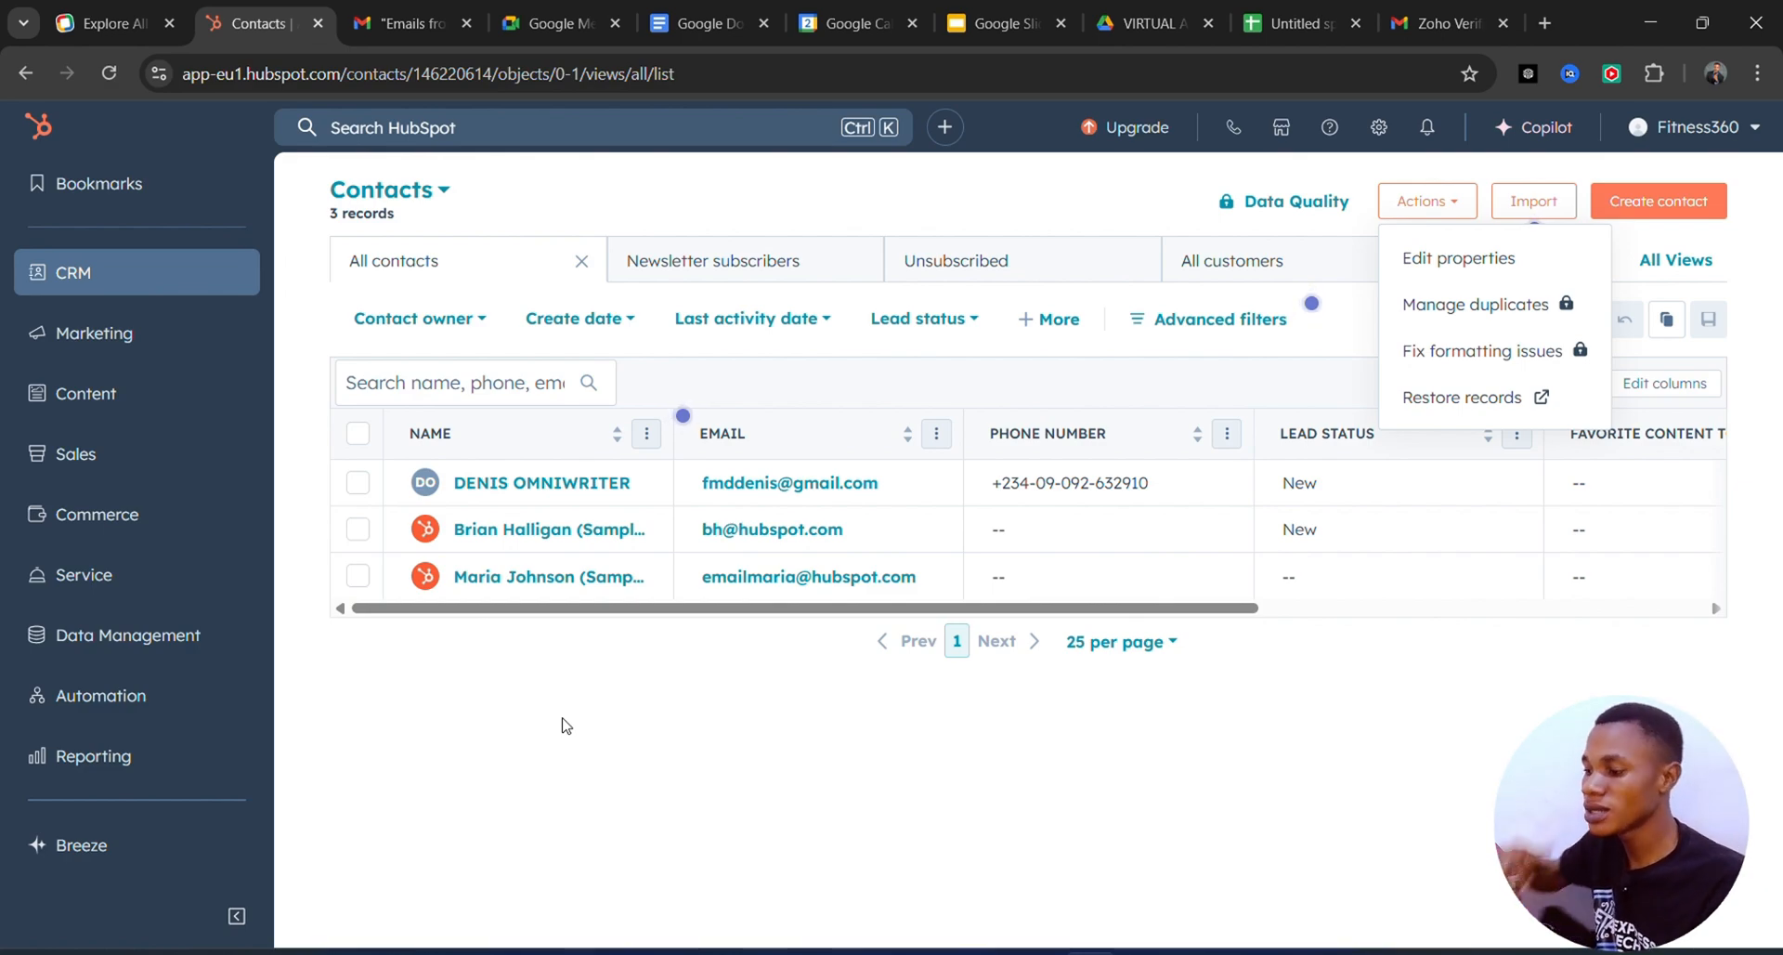
Search contacts for a nonexistent name, get 0 matches, and select the query text.
left_click(417, 388)
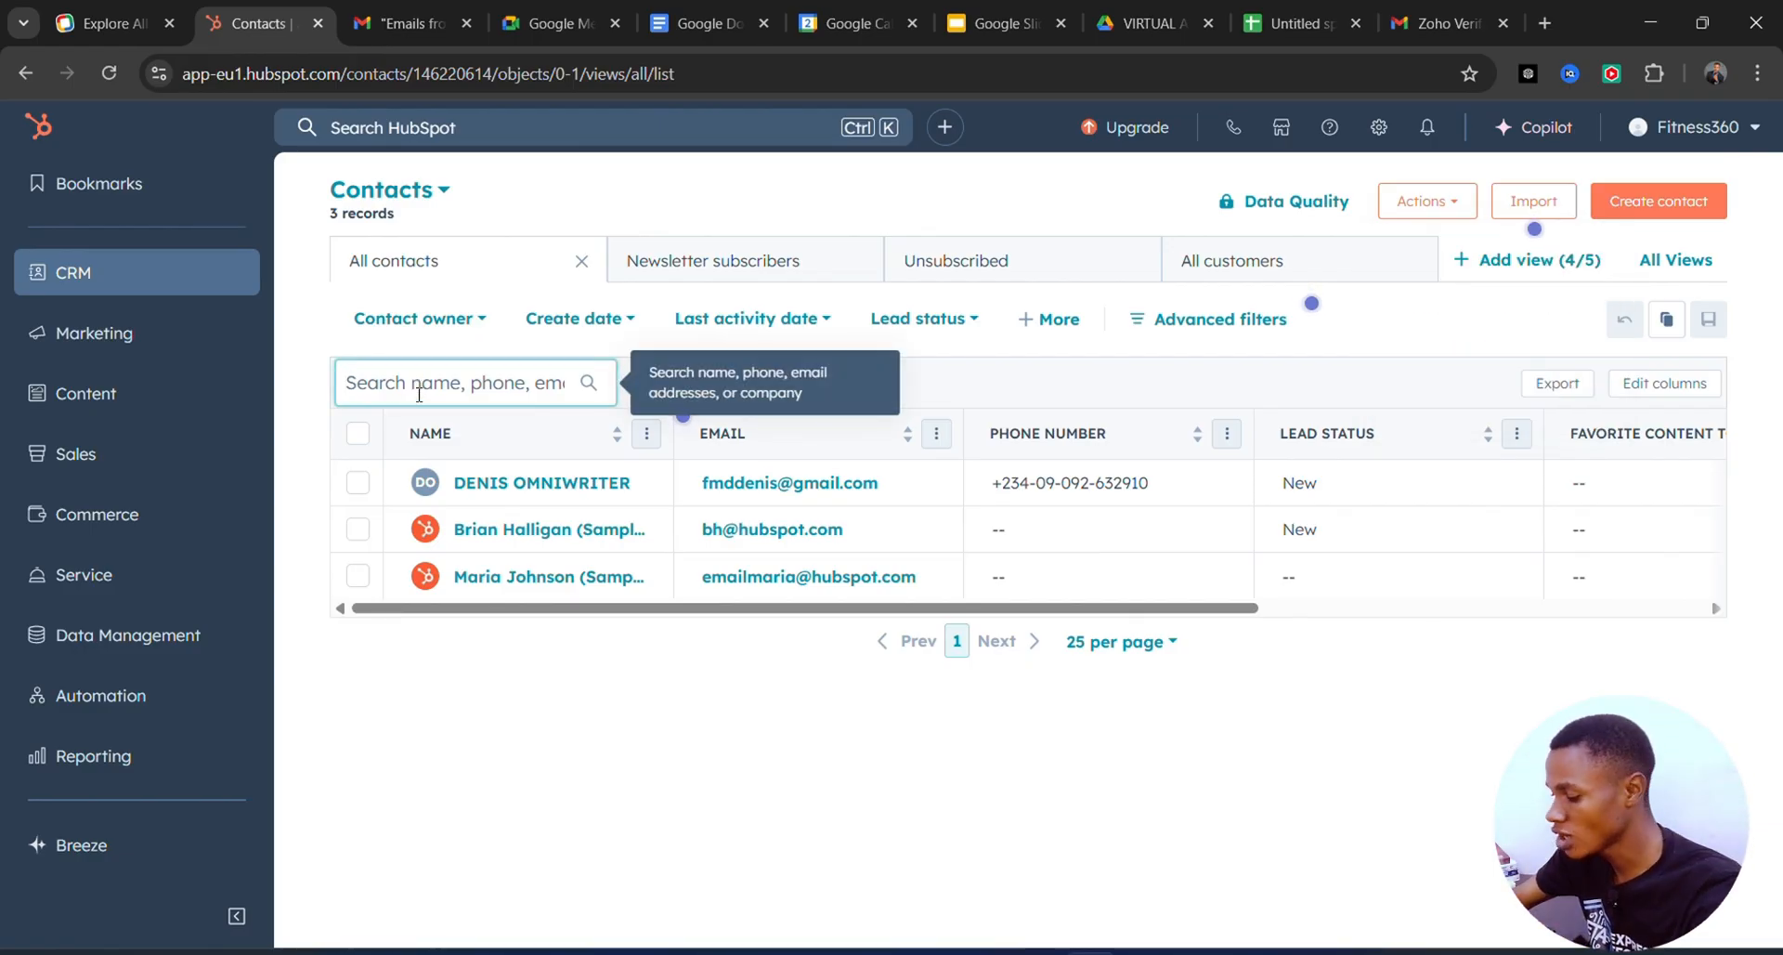
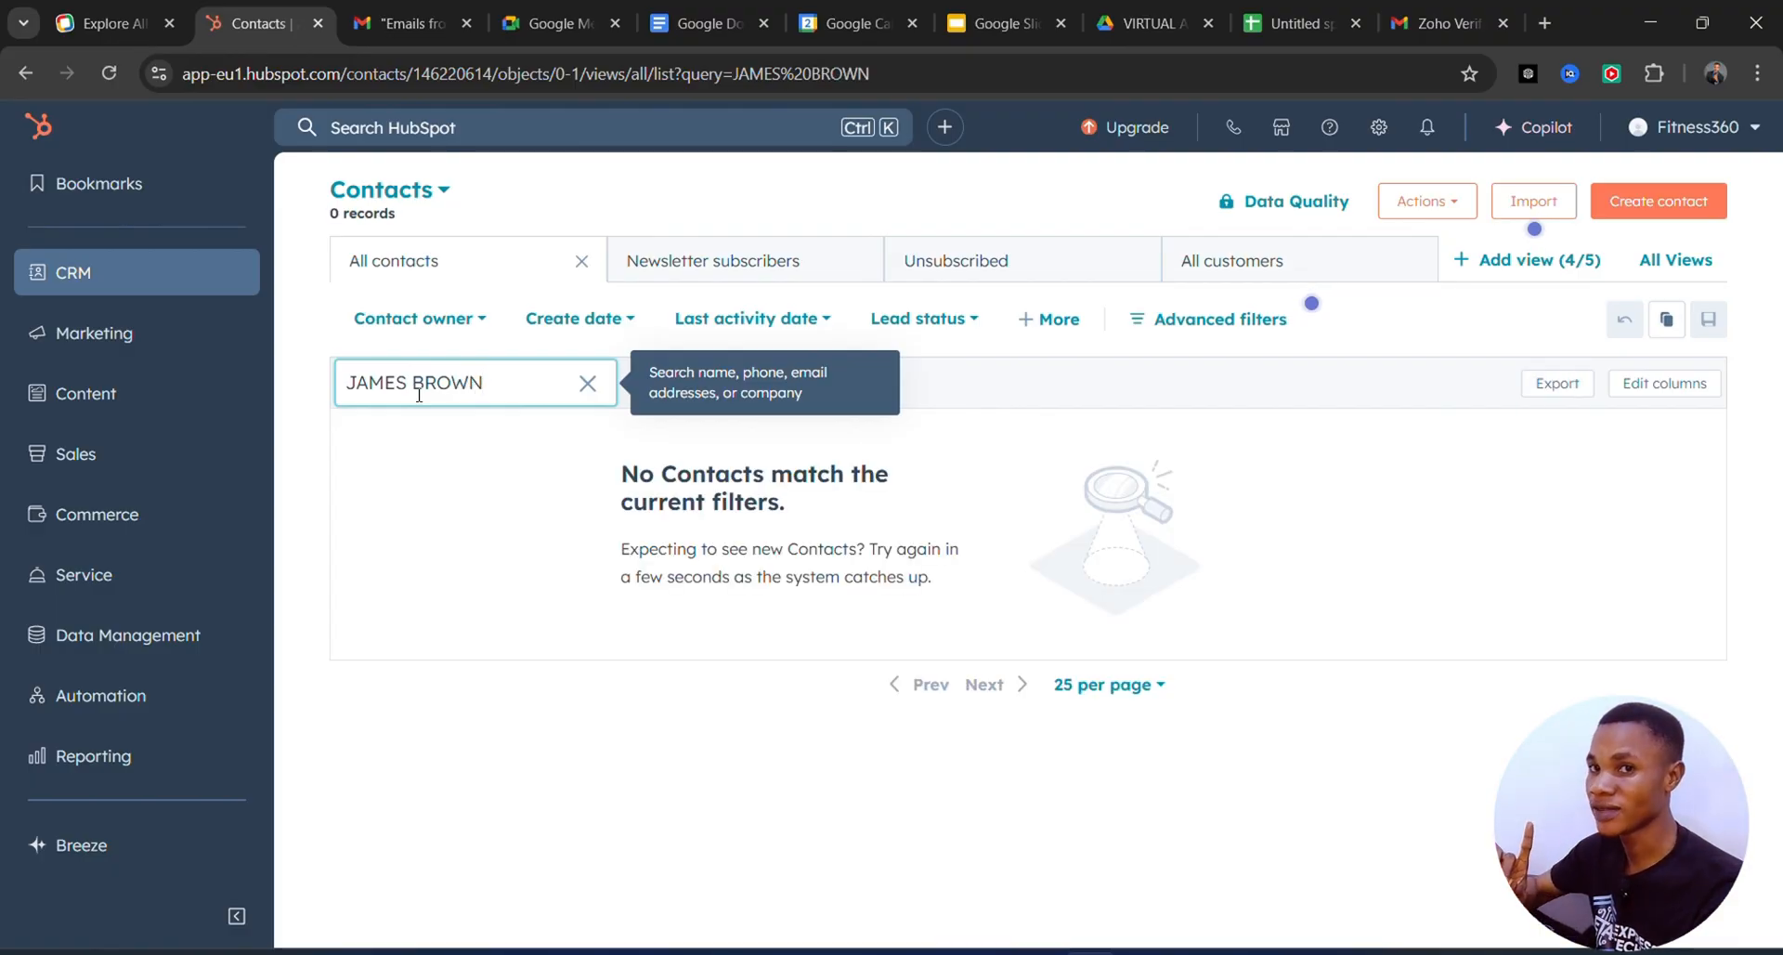
key("ctrl+a")
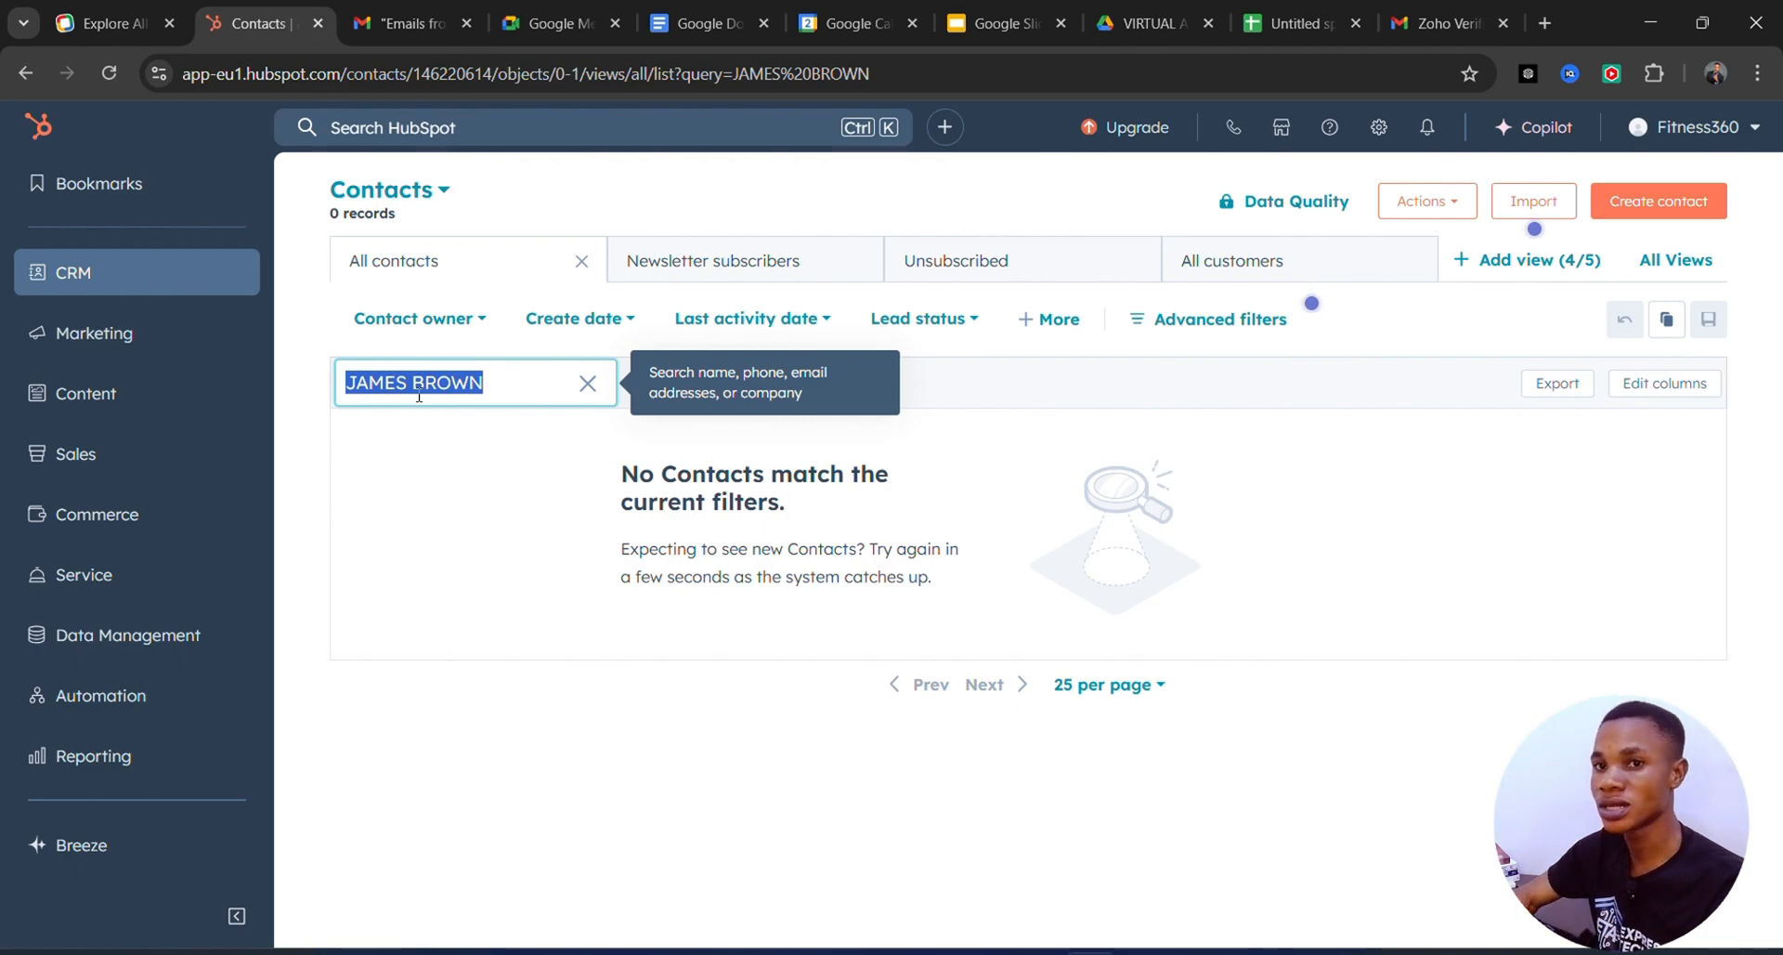
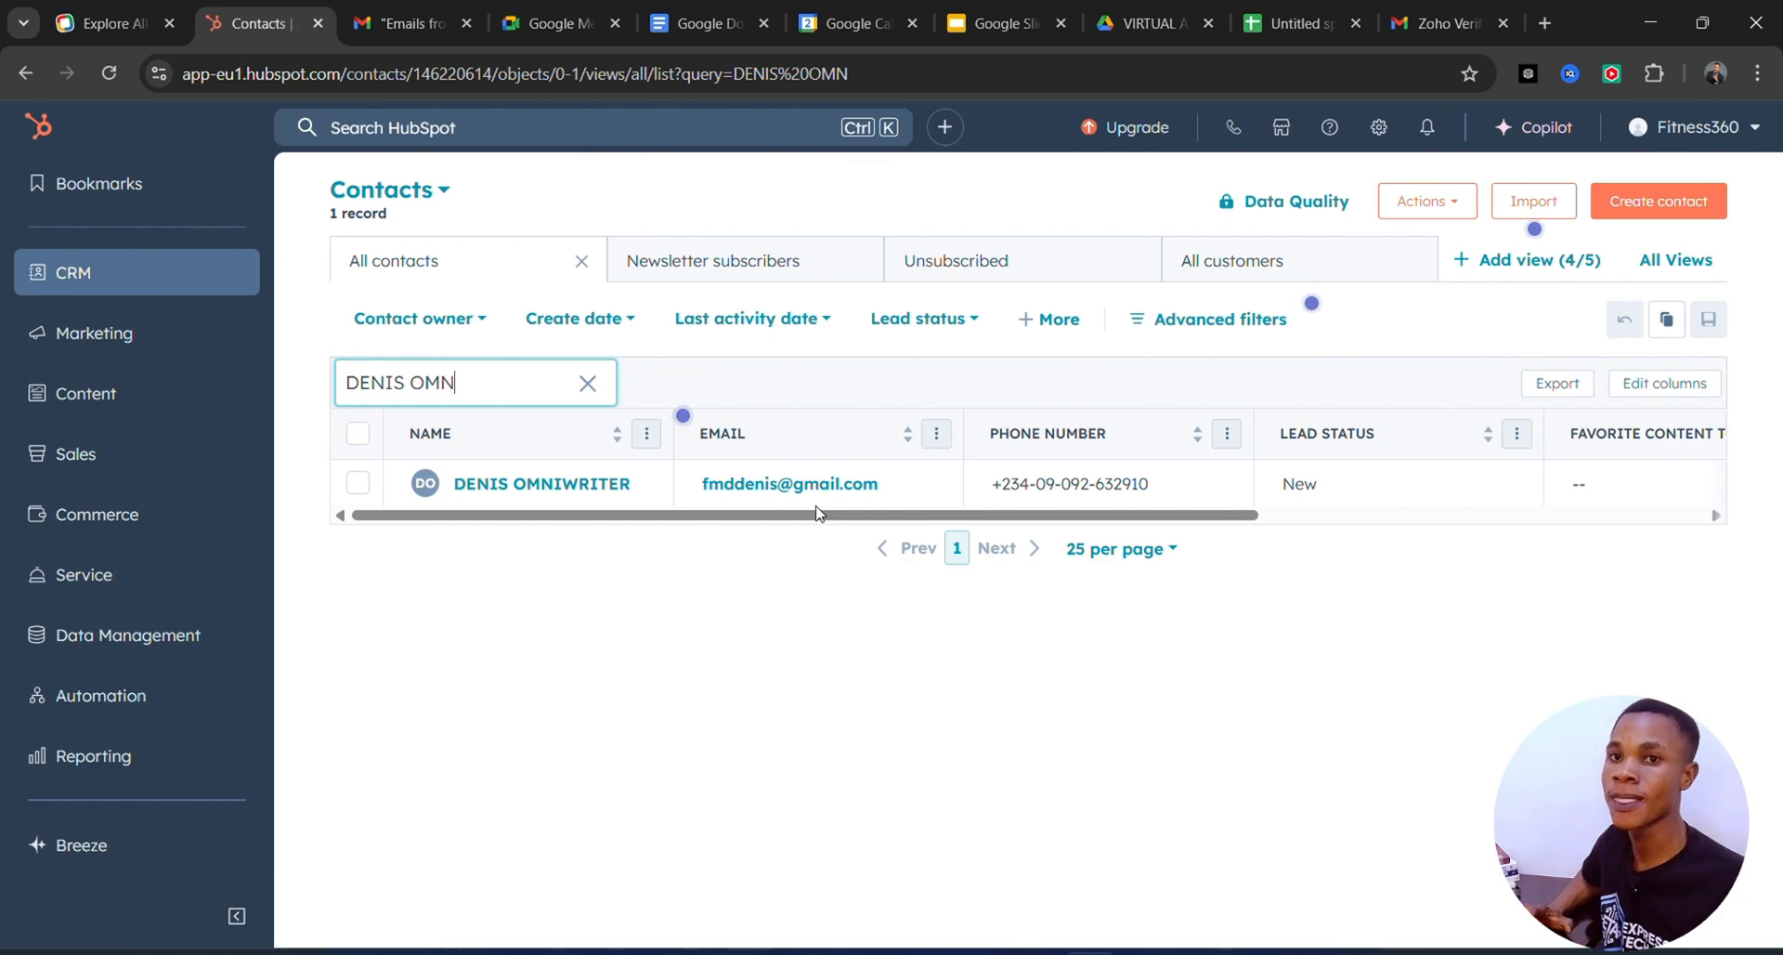
Open the matching contact's record and review the sneakers task and complaint note in Activities.
mouse_move(650, 474)
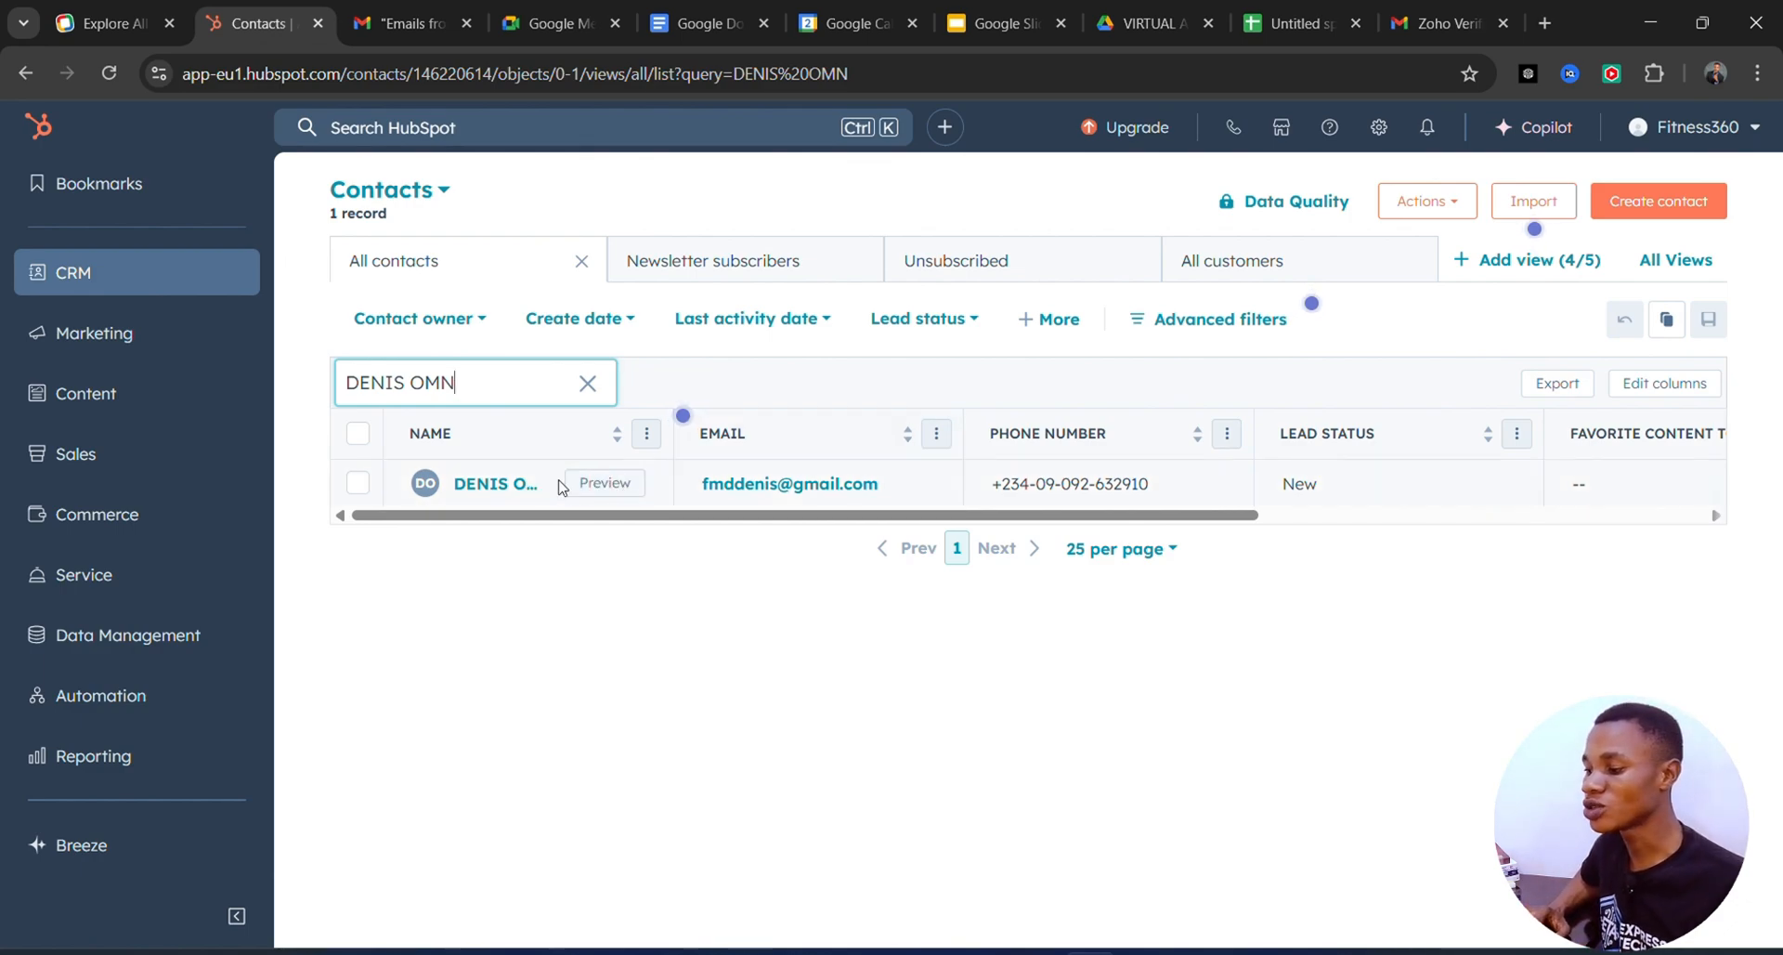
left_click(517, 485)
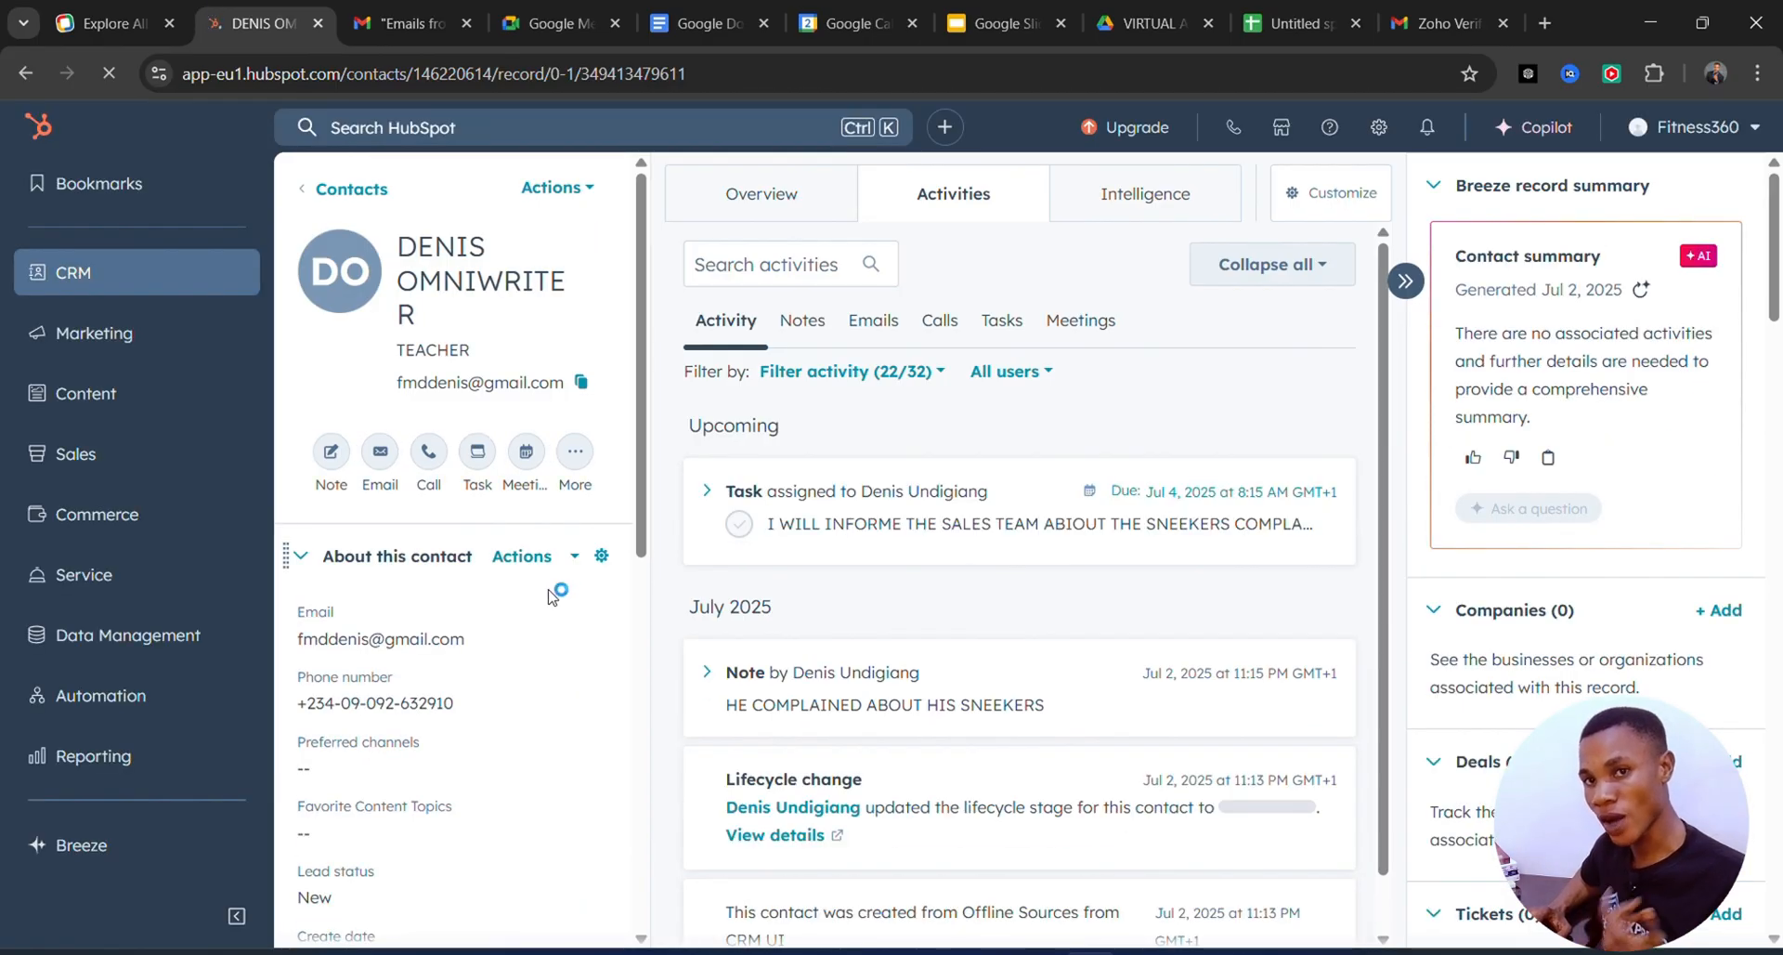
scroll(706, 641, "down", 1)
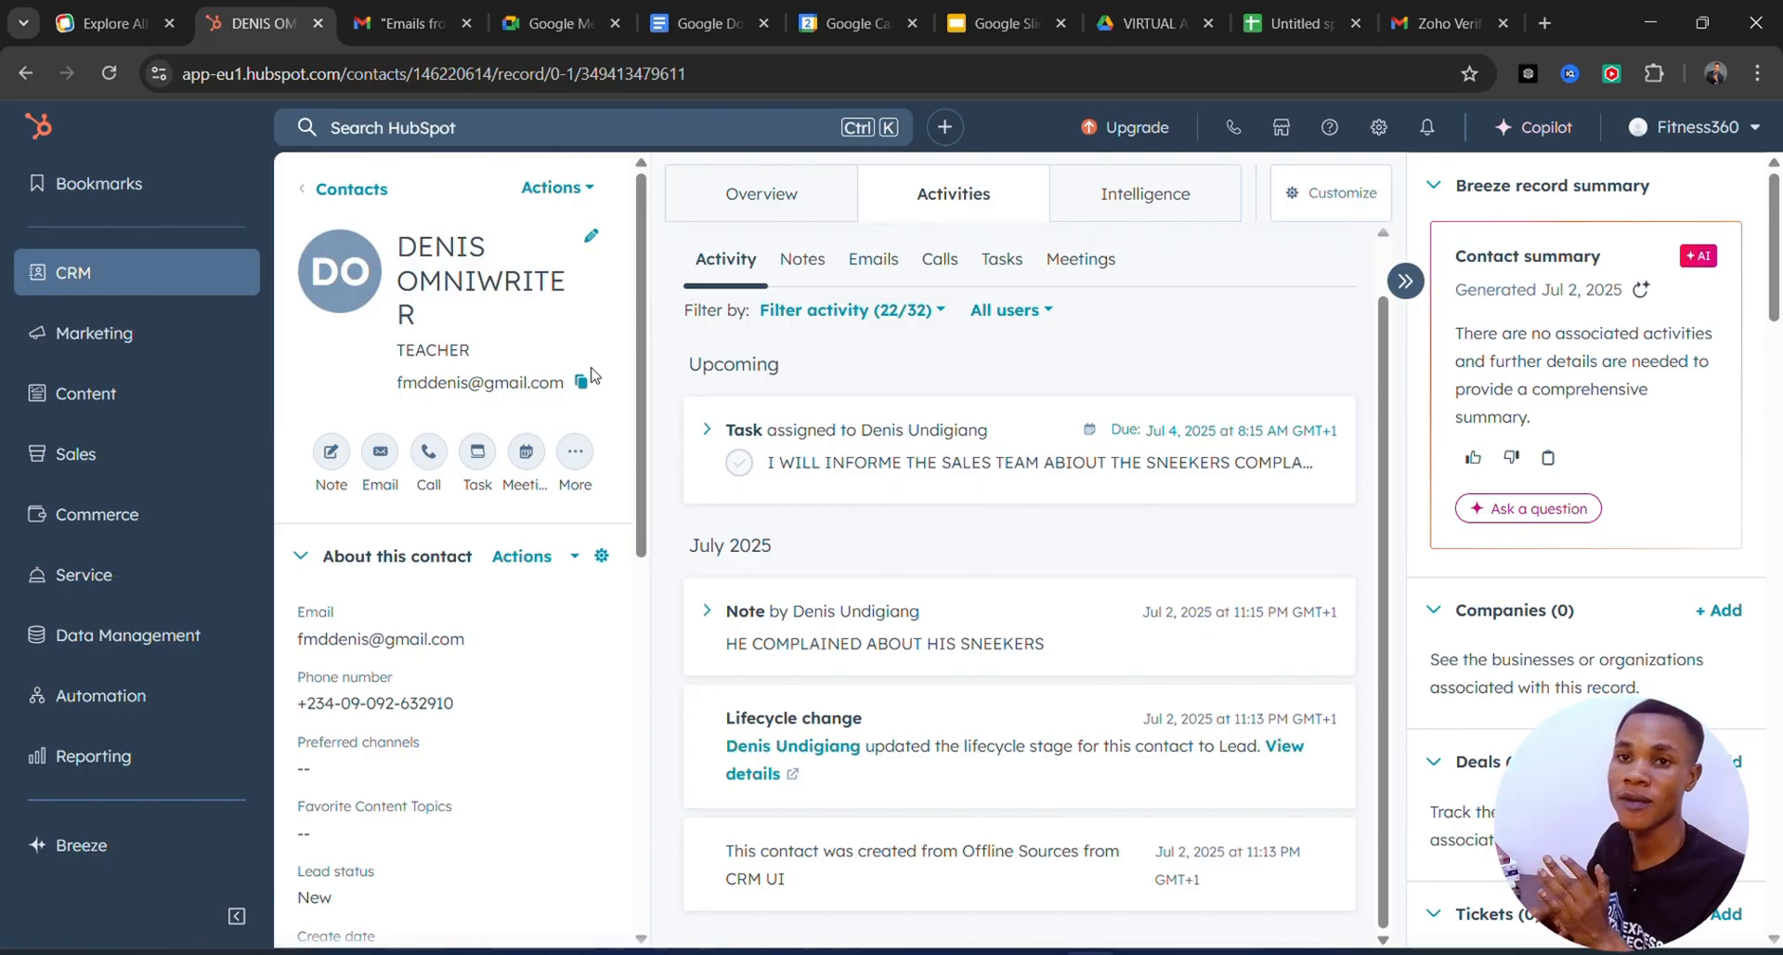
scroll(1068, 451, "up", 1)
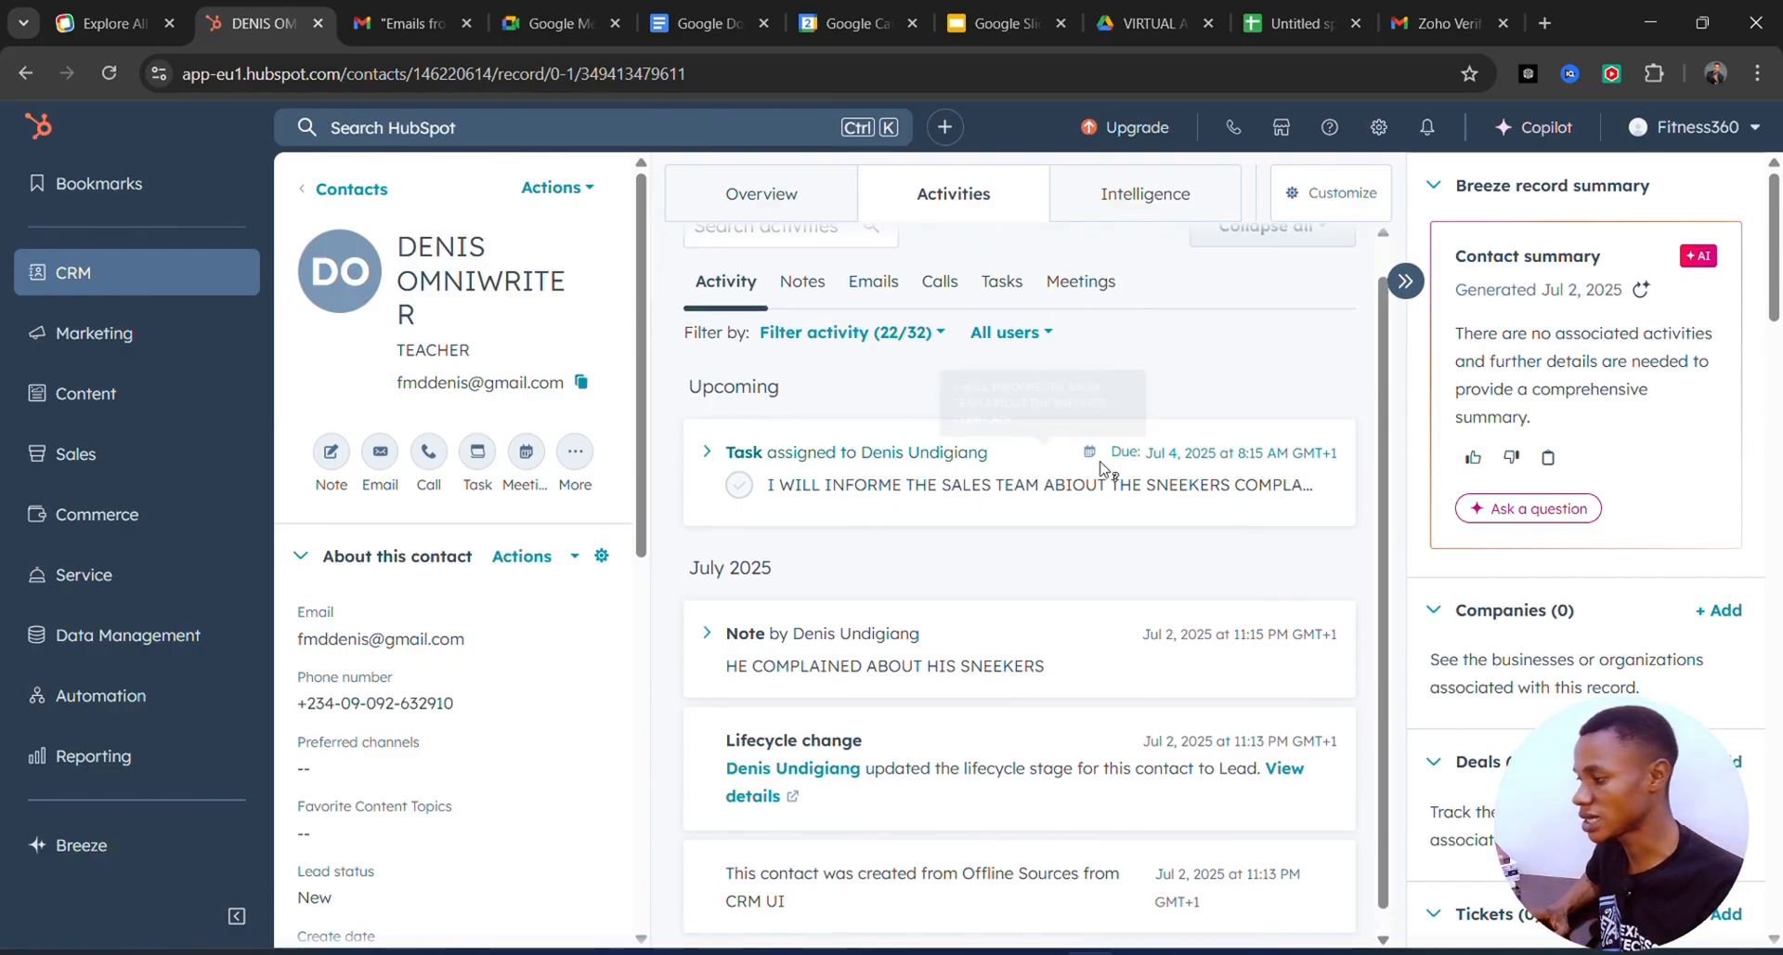
Return to the filtered contacts list, then switch to the Google Docs home tab.
left_click(374, 192)
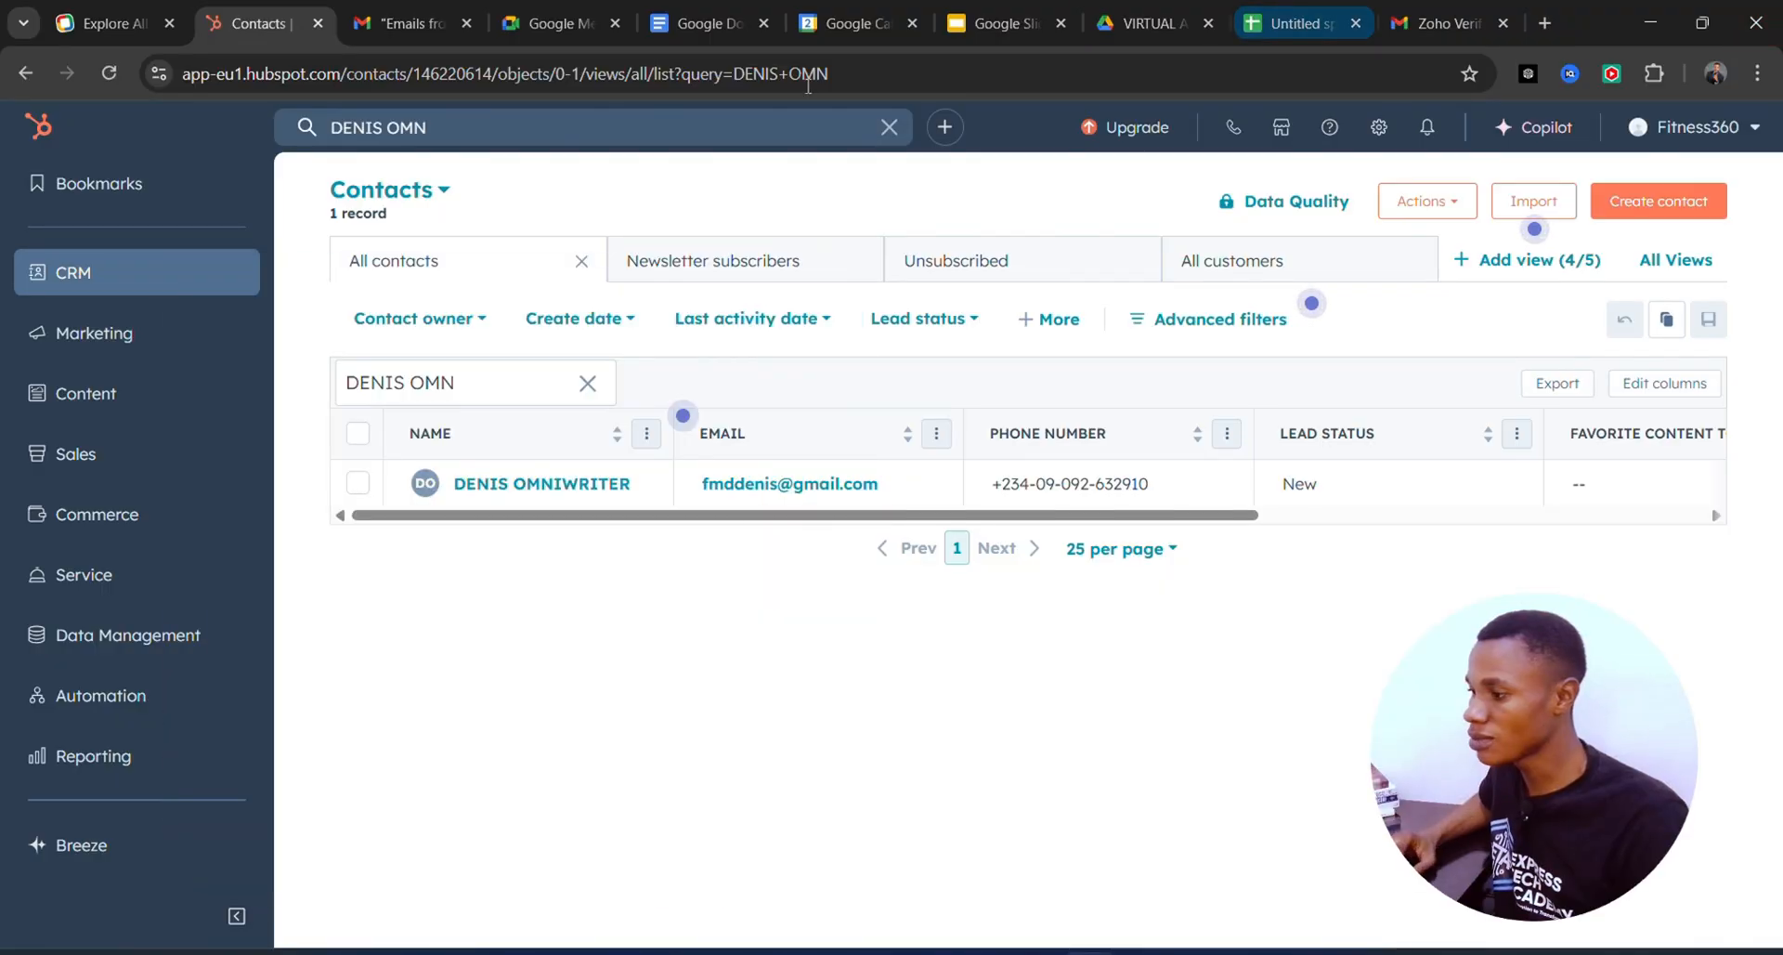
left_click(682, 21)
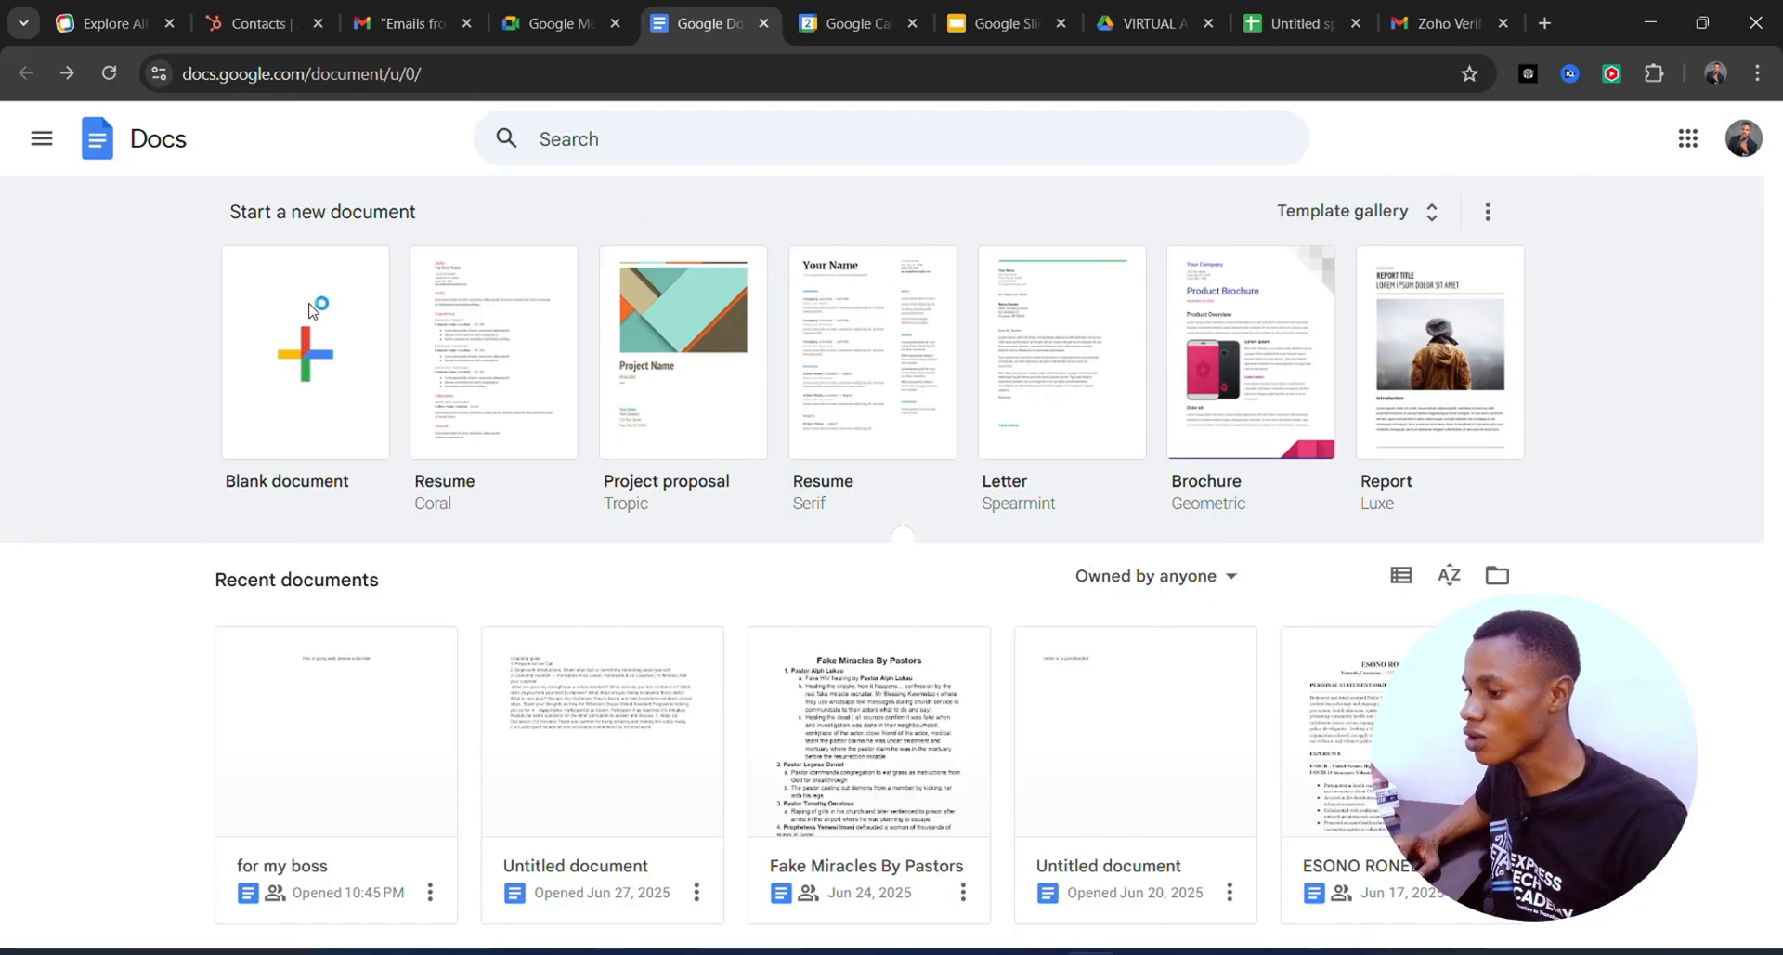
Create a blank Untitled document and look over the Insert menu and sharing options.
left_click(327, 342)
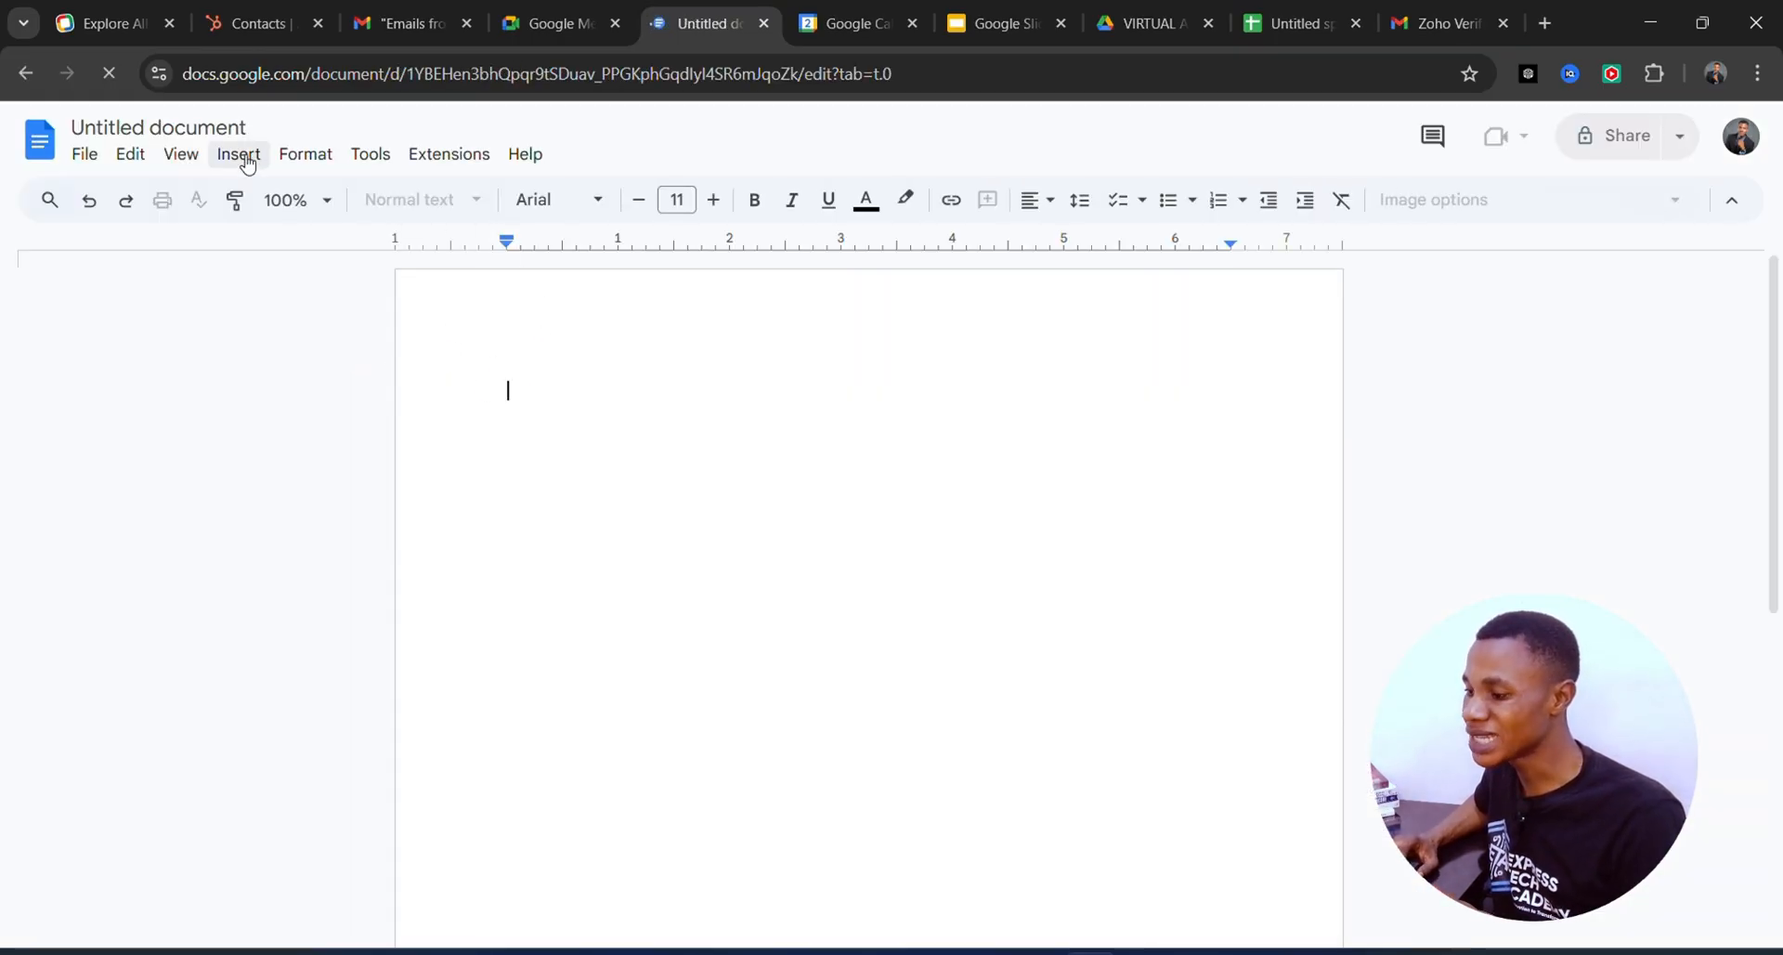
left_click(243, 157)
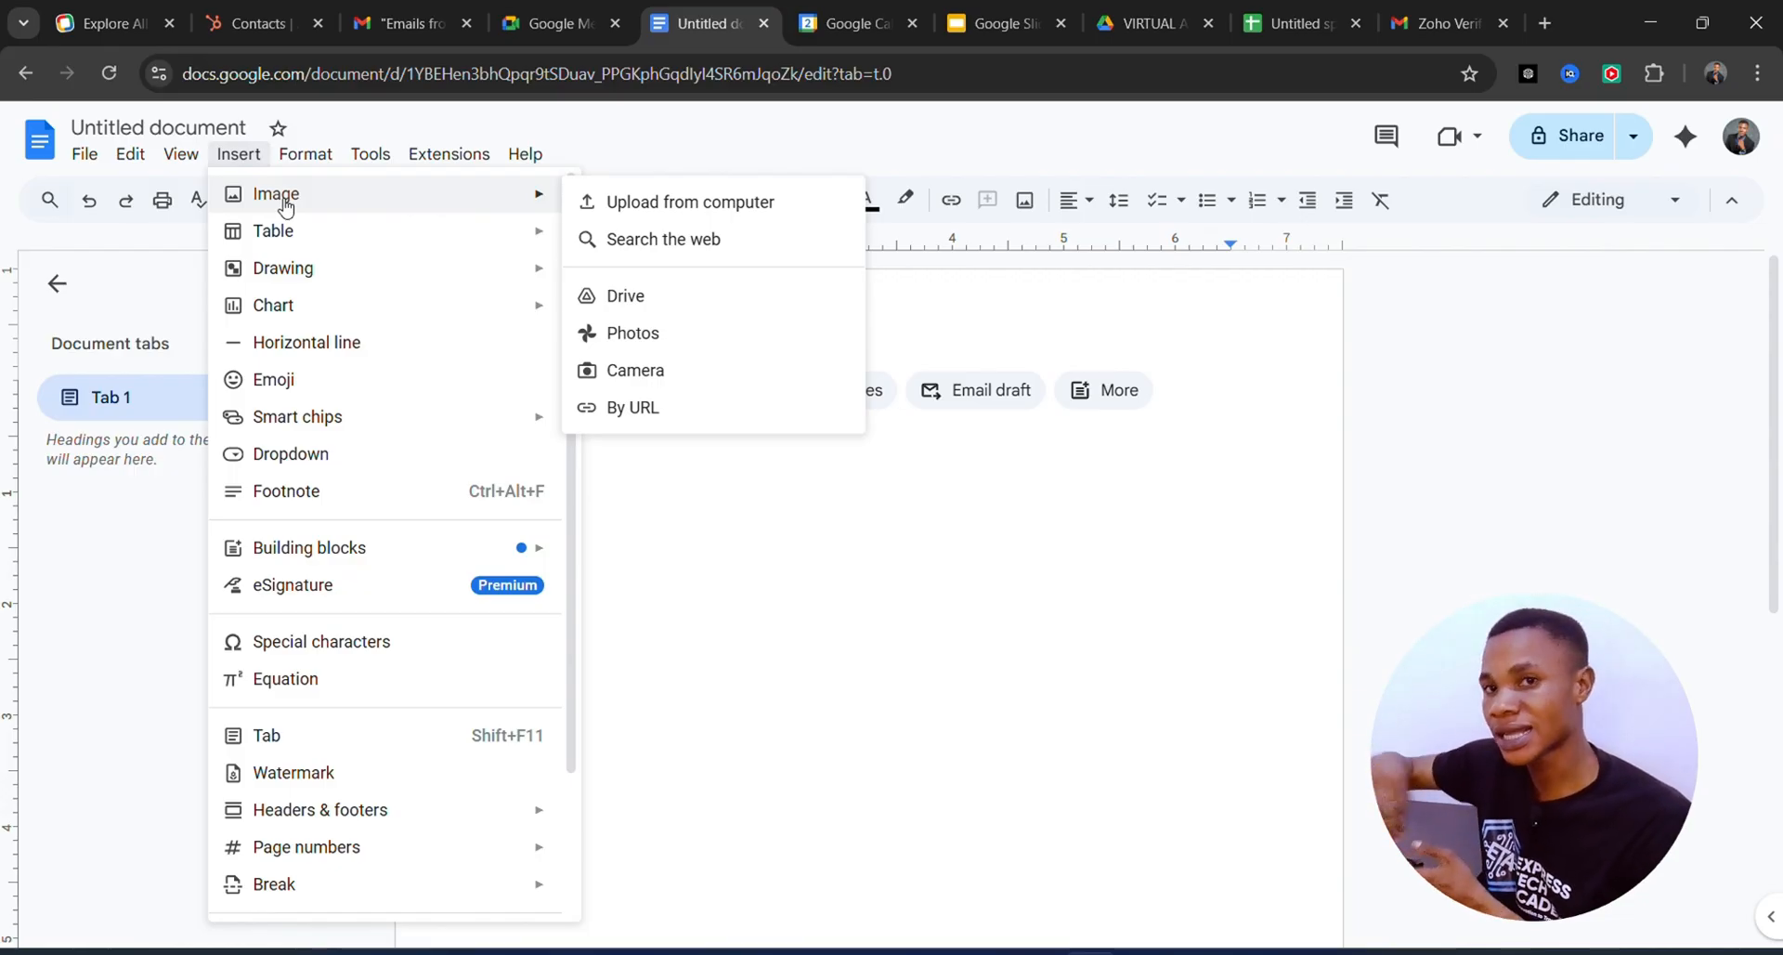
left_click(1631, 139)
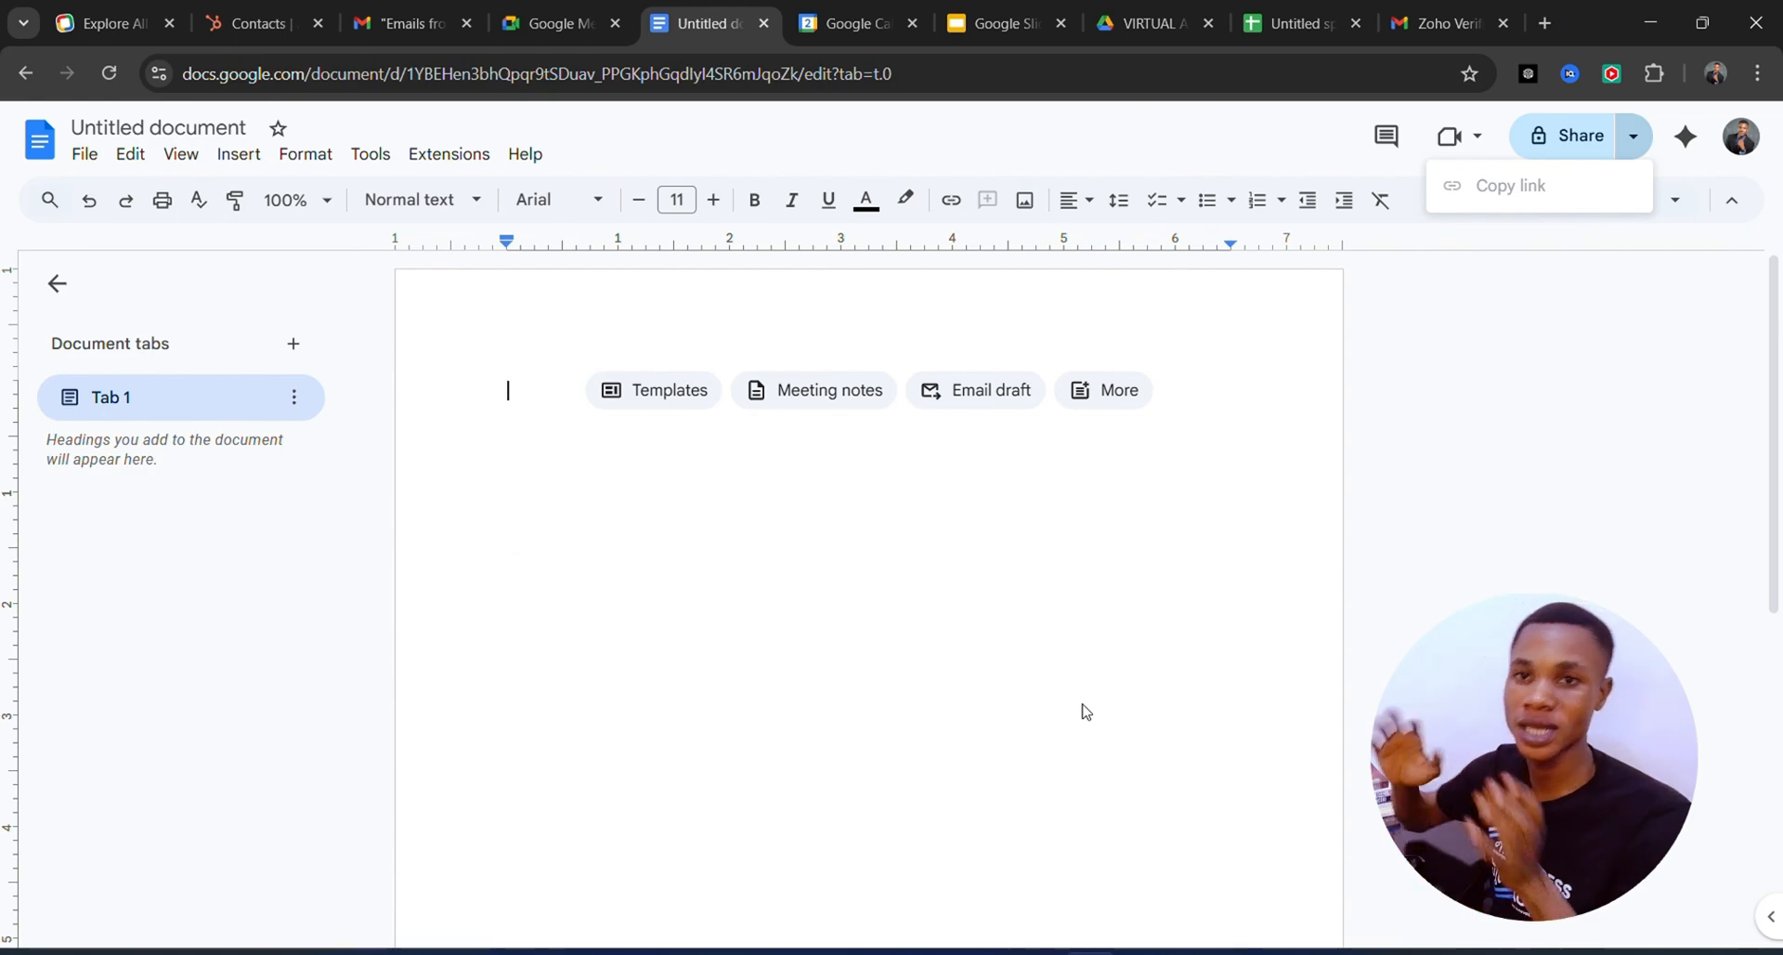